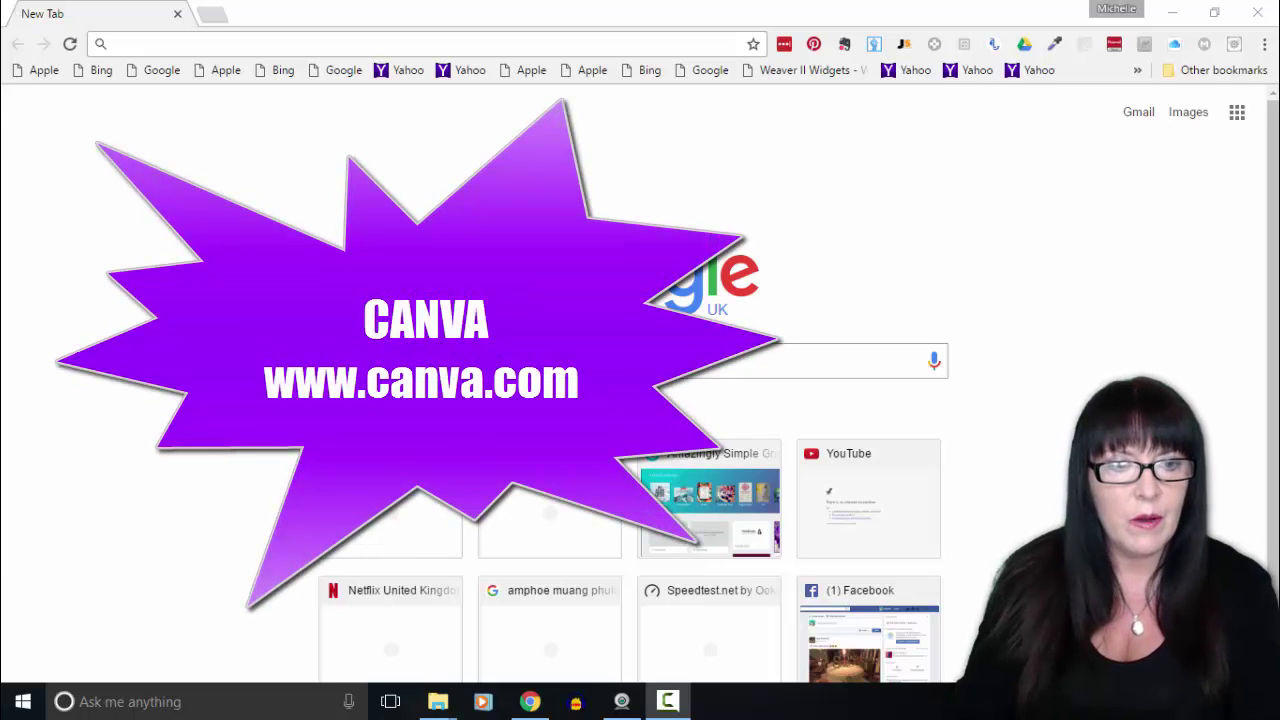
# Step: Load canva.com in Chrome to reach the All your designs dashboard
pyautogui.click(328, 49)
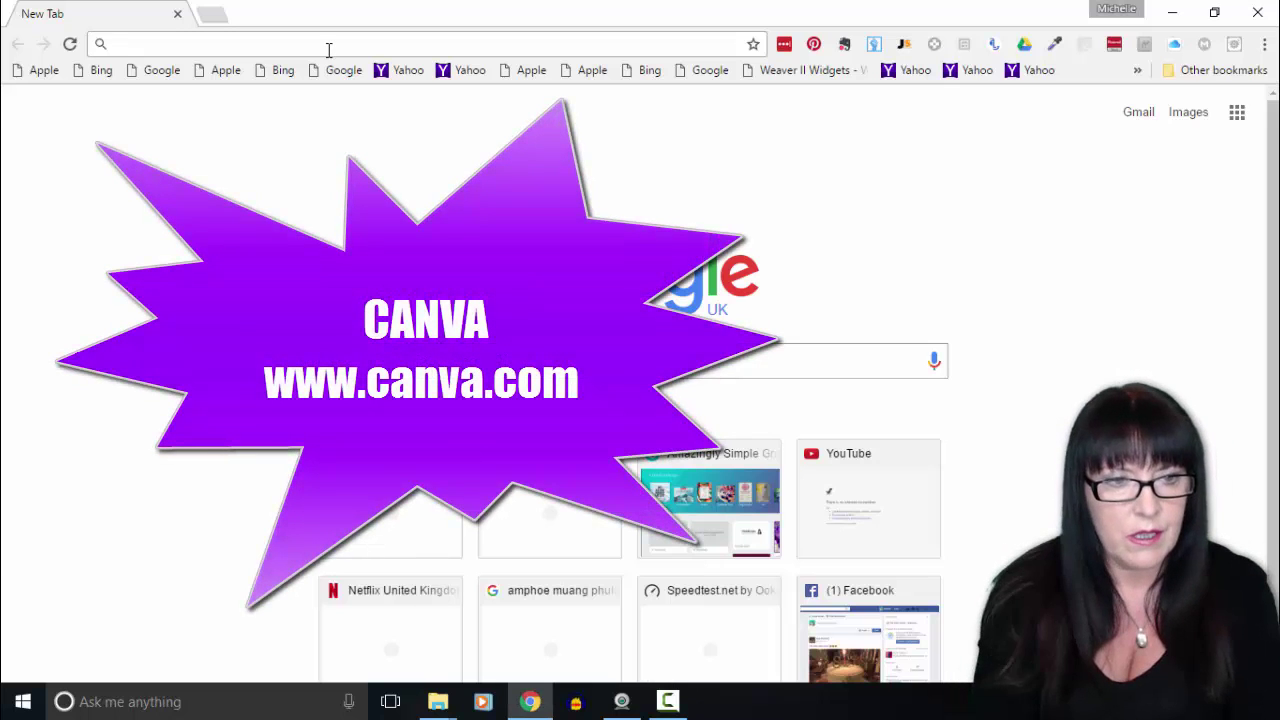
pyautogui.write('canva.com')
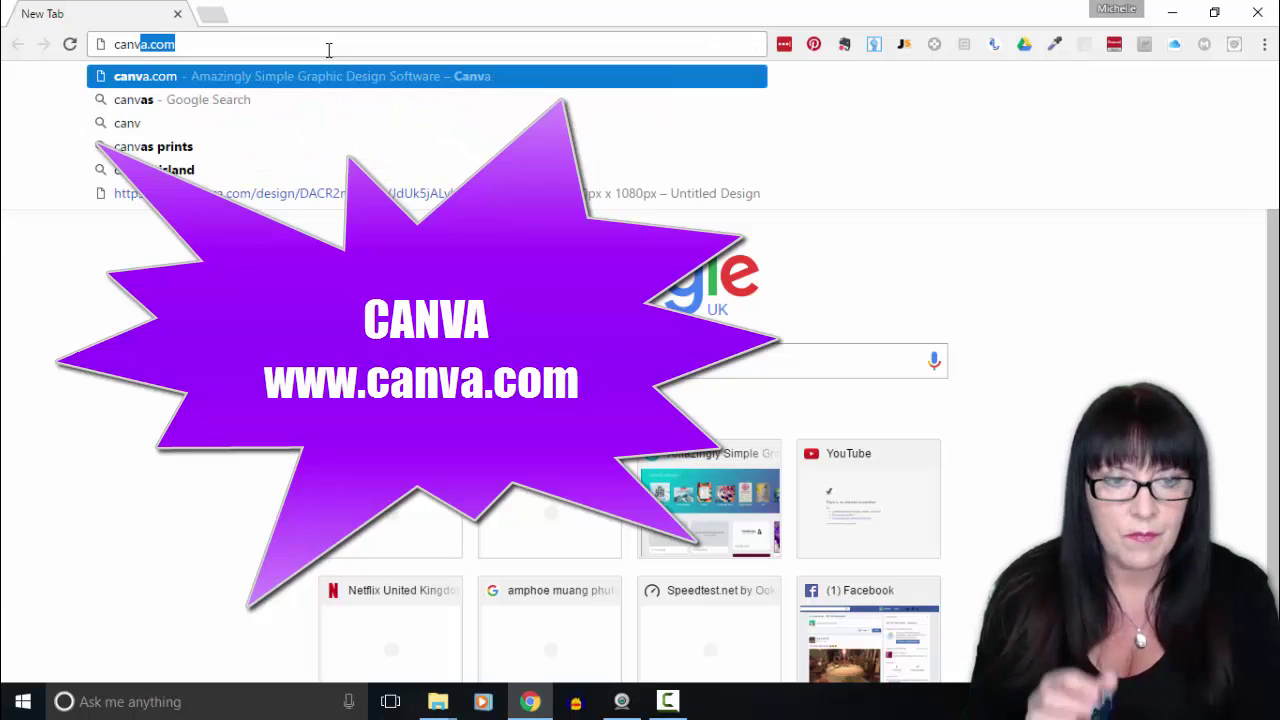
pyautogui.press('Return')
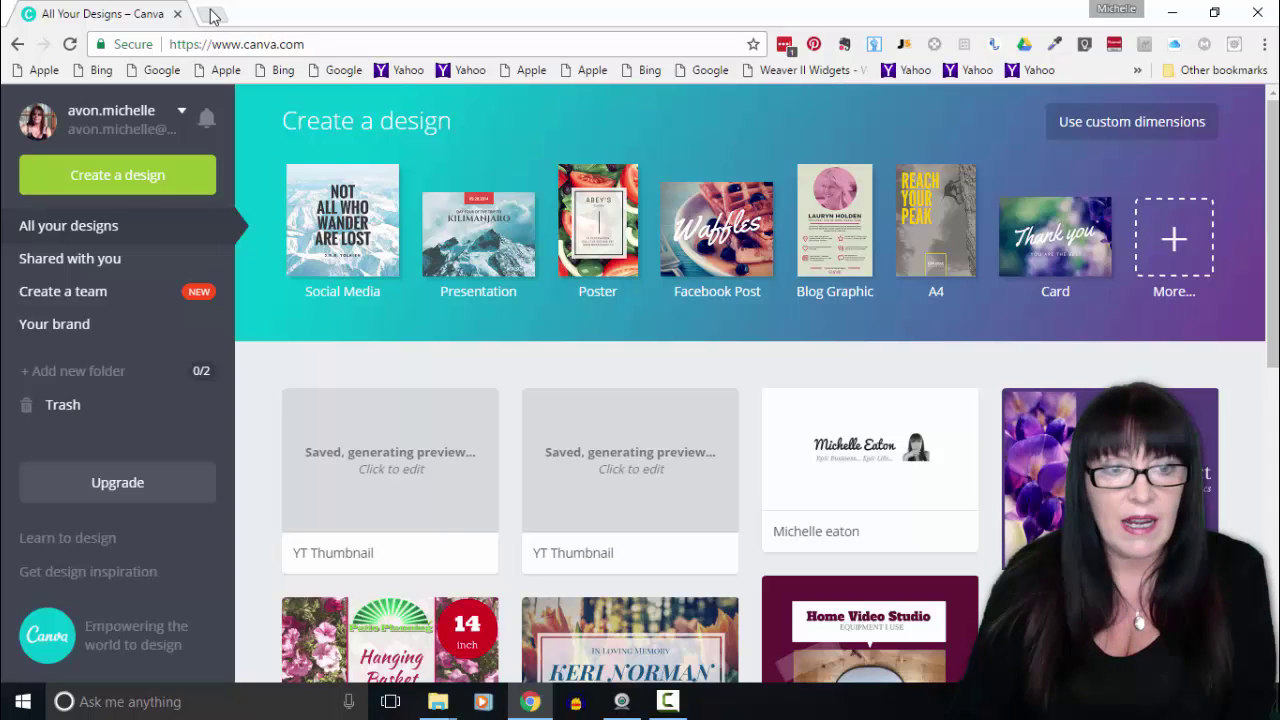
# Step: Open pixabay.com in a new browser tab
pyautogui.click(212, 14)
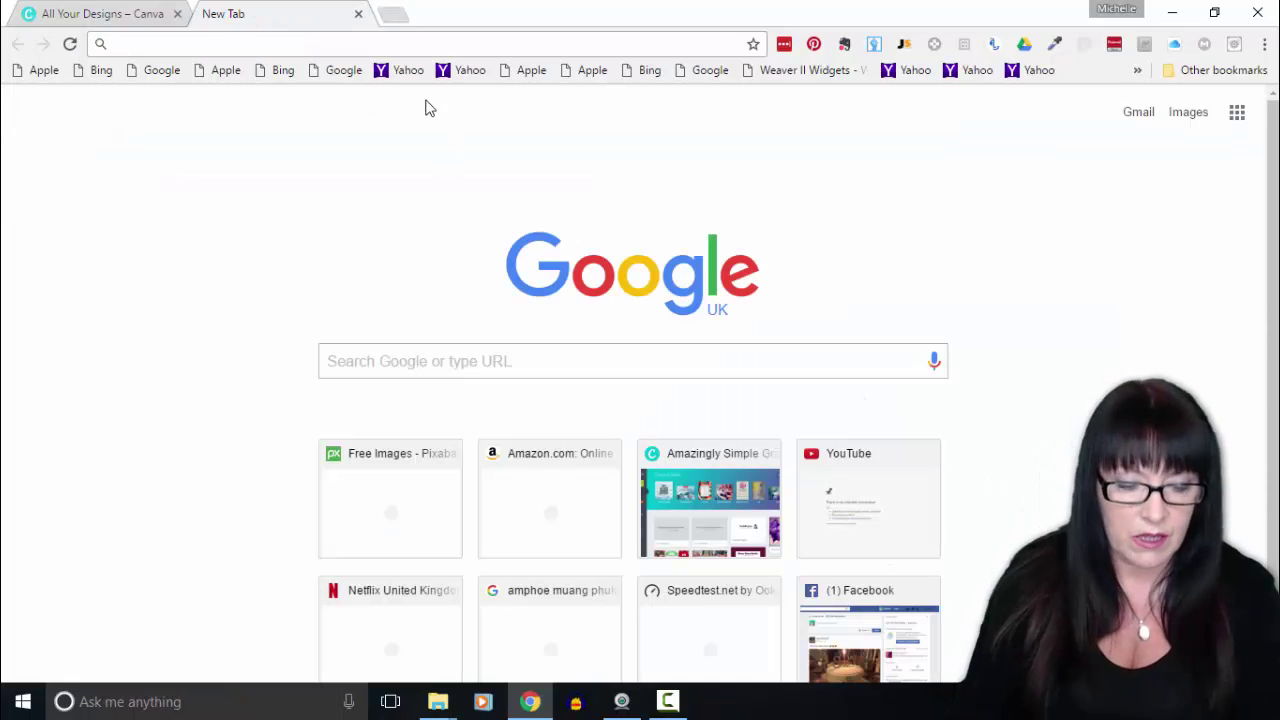
pyautogui.write('pixx')
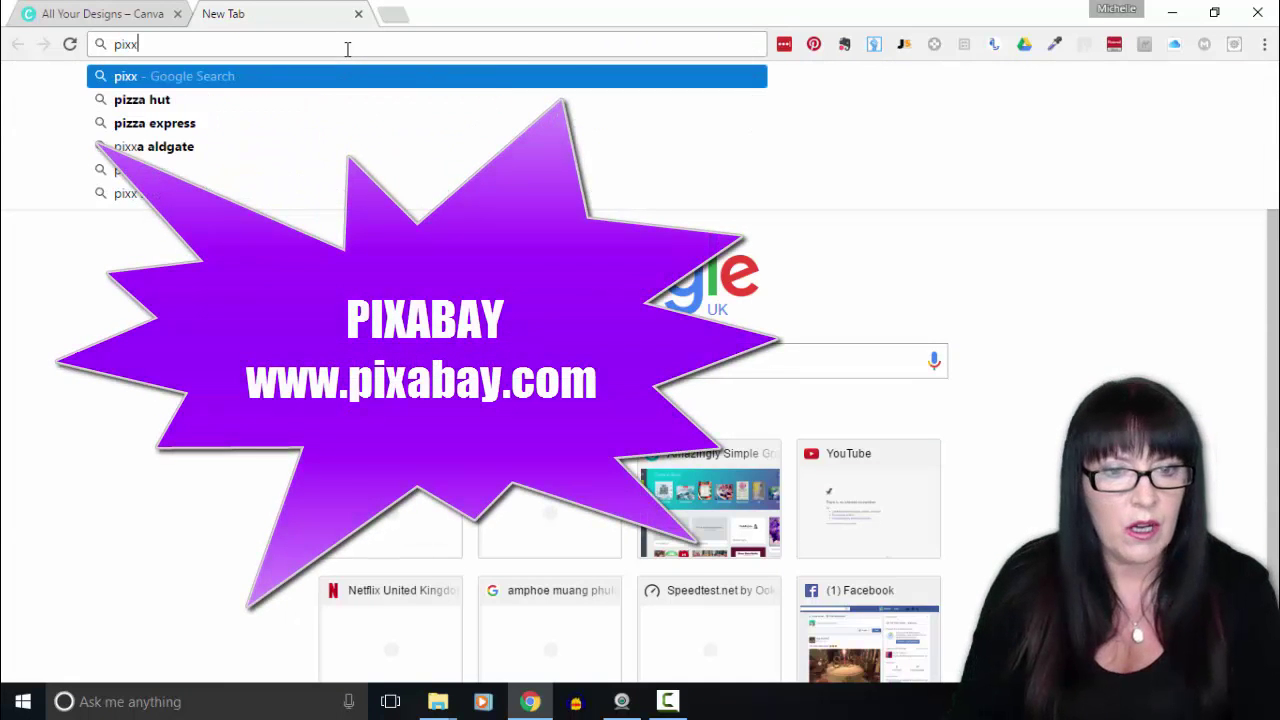
pyautogui.press('BackSpace')
pyautogui.write('abay.com')
pyautogui.press('Return')
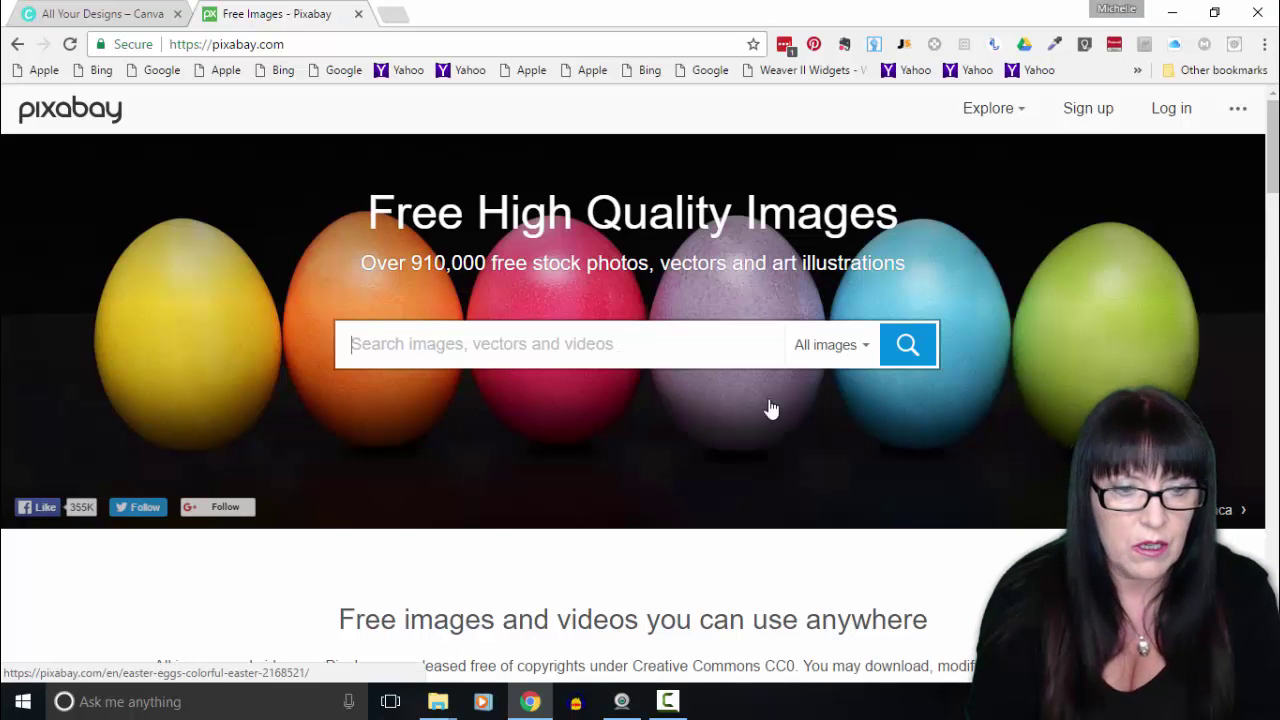
# Step: Search Pixabay for 'nebula' and open the Horsehead Nebula photo page
pyautogui.write('nebul')
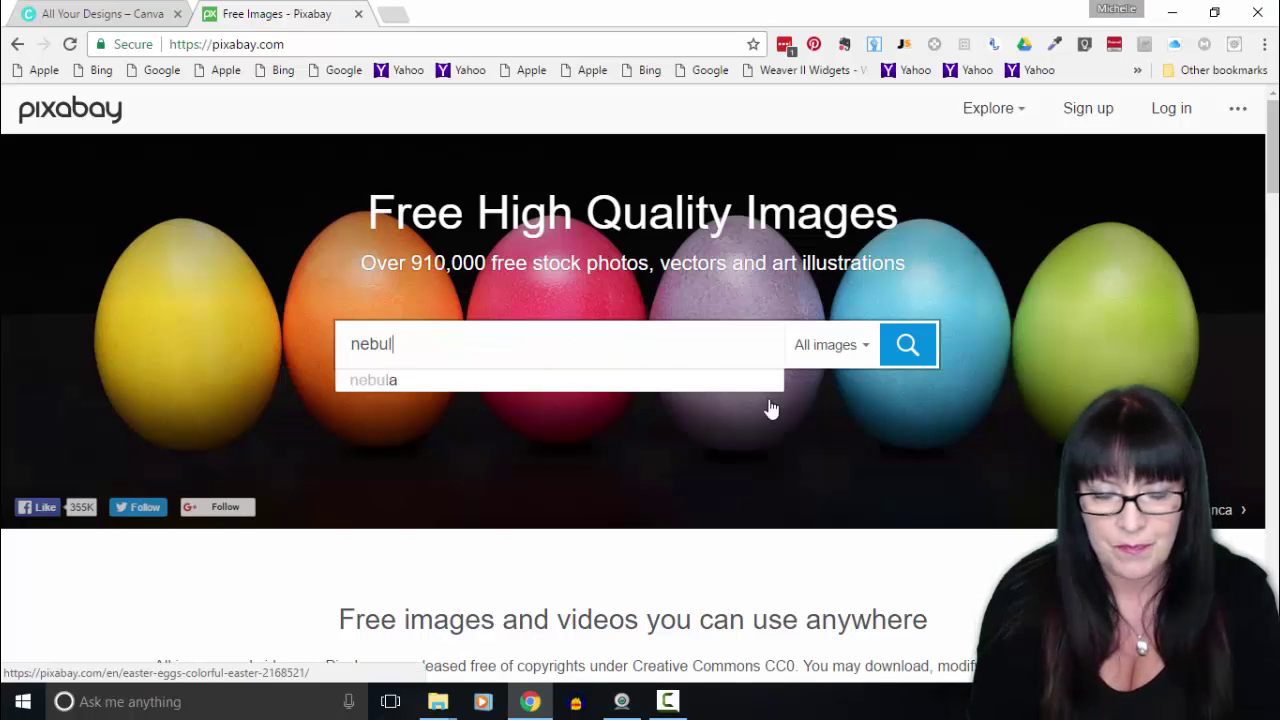
pyautogui.write('a')
pyautogui.press('Return')
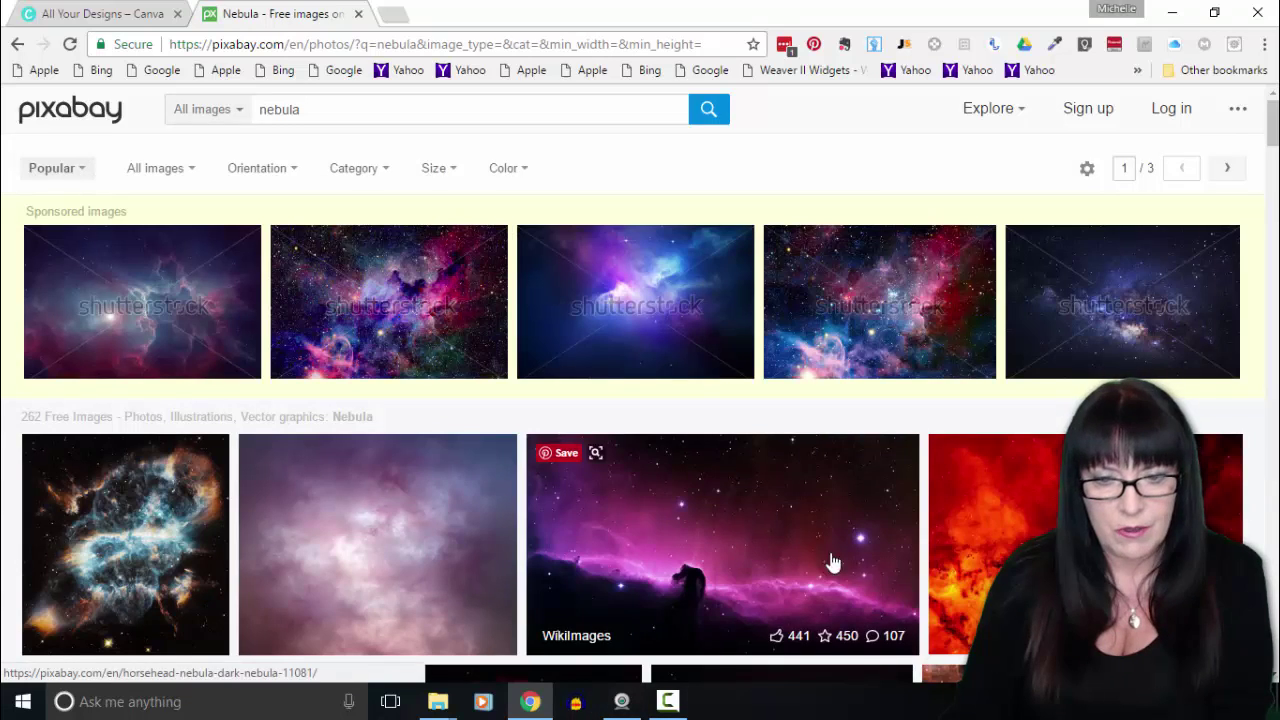
pyautogui.scroll(-2, 833, 563)
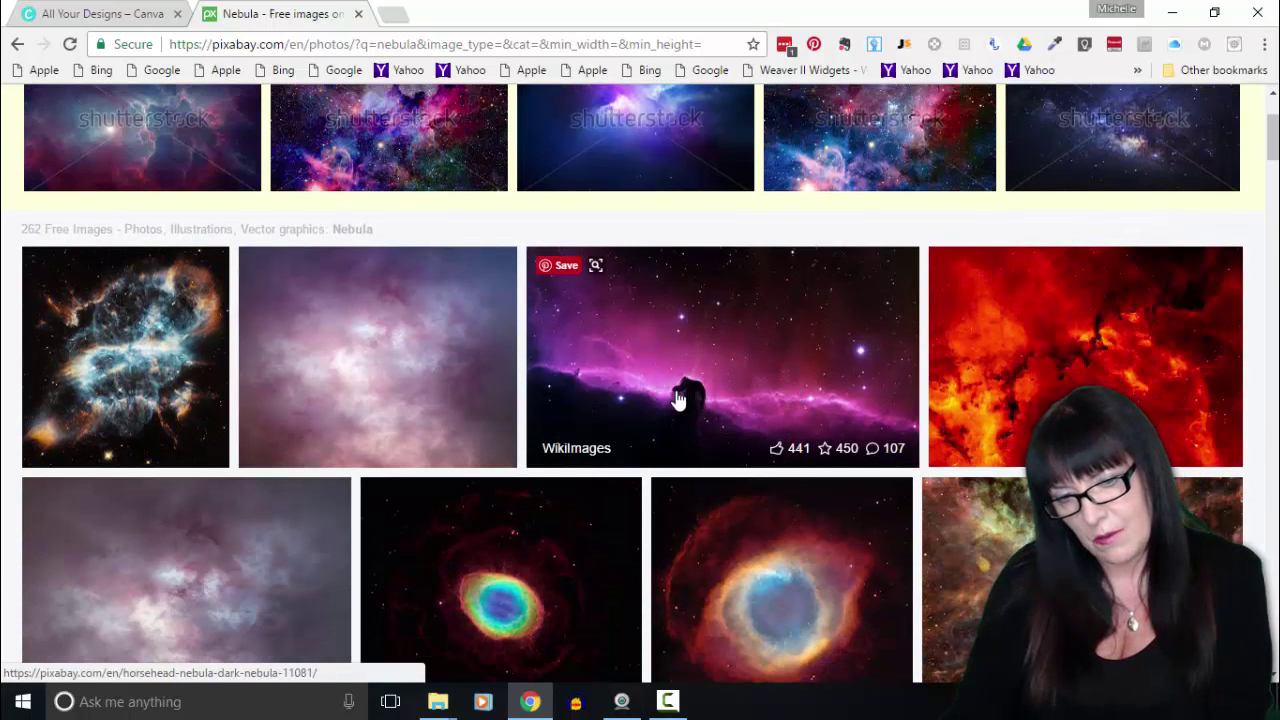
pyautogui.click(737, 323)
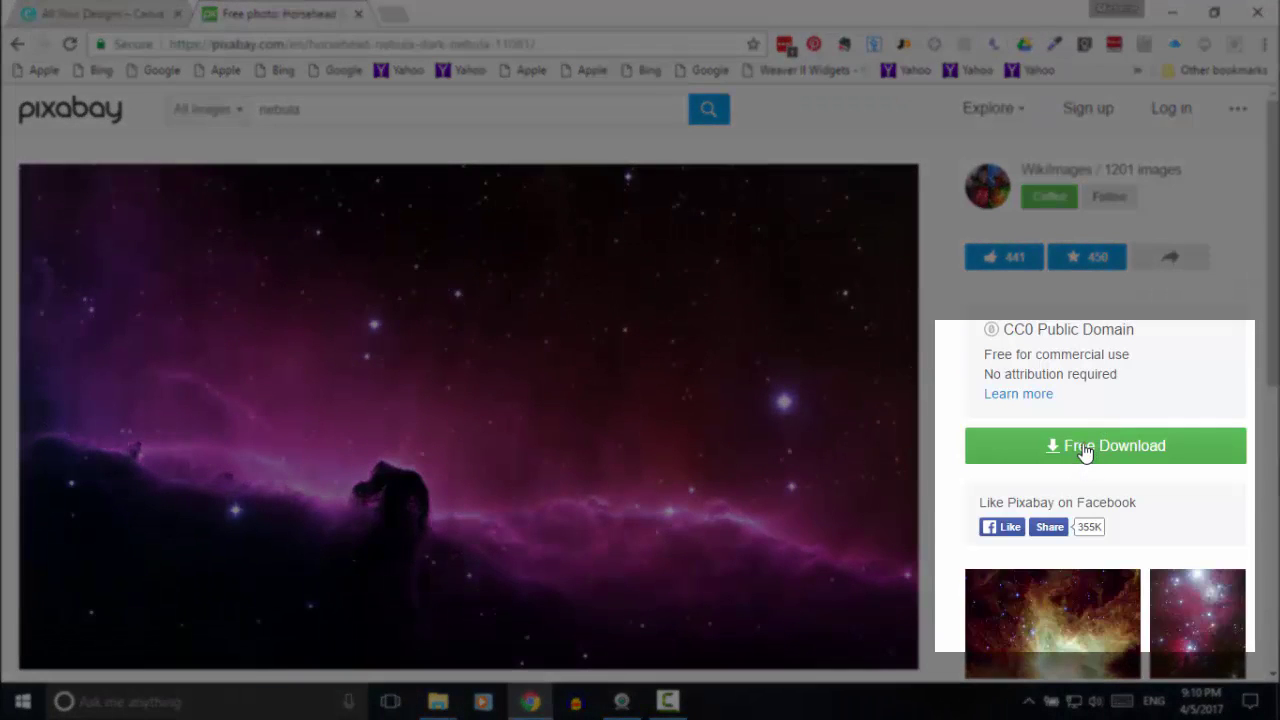
# Step: Download the Horsehead Nebula photo in the 1920×1080 JPG size
pyautogui.click(1085, 455)
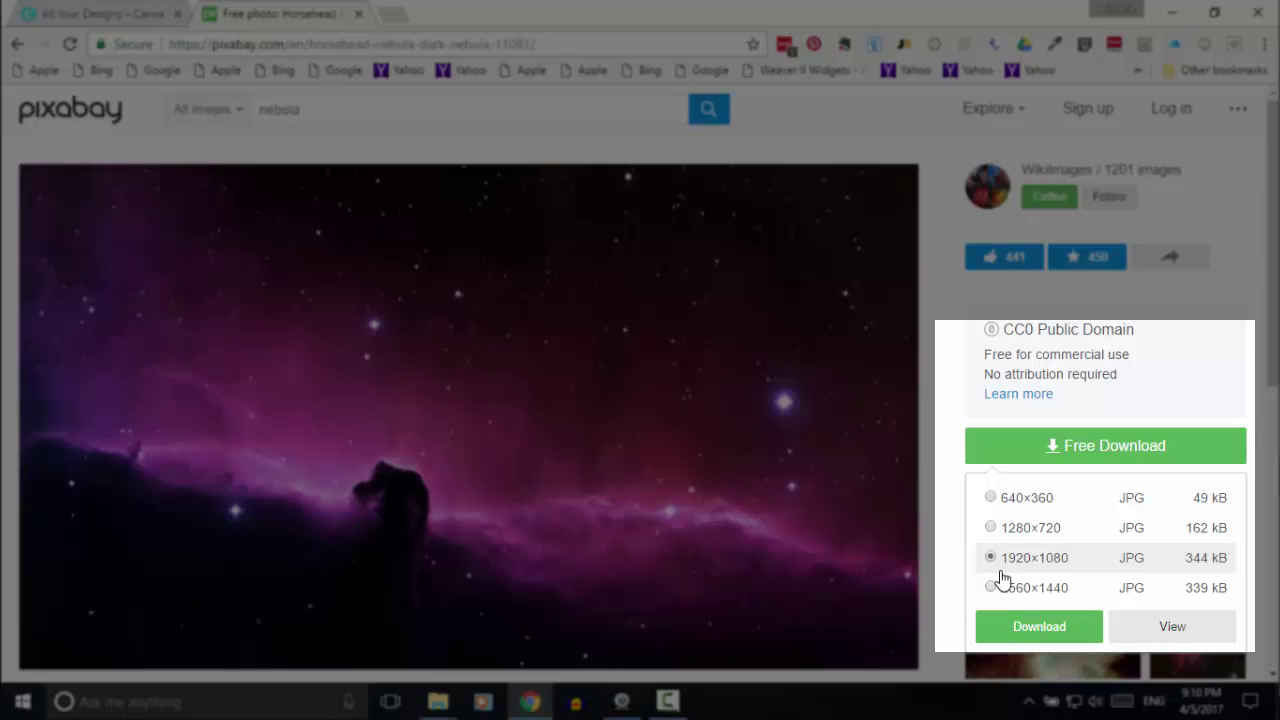
pyautogui.click(1020, 628)
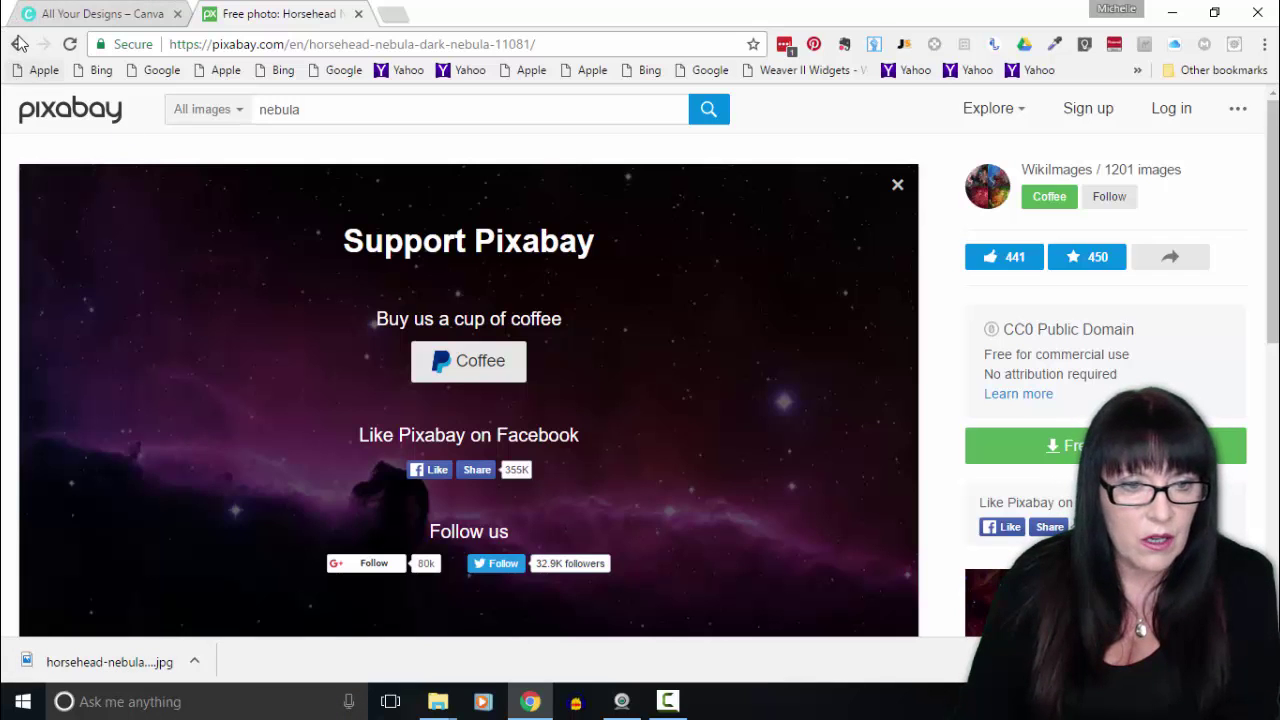
# Step: Search Pixabay for 'youtube' and open the purple YouTube logo image page
pyautogui.doubleClick(298, 114)
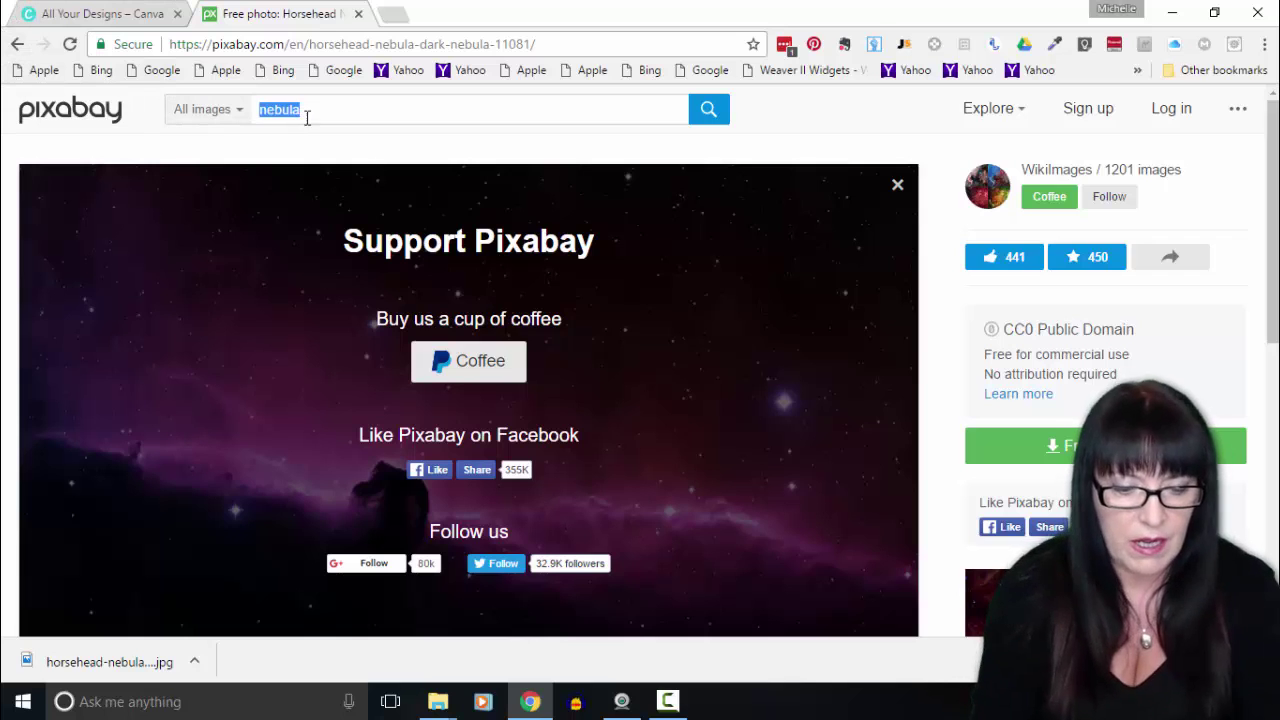
pyautogui.write('you')
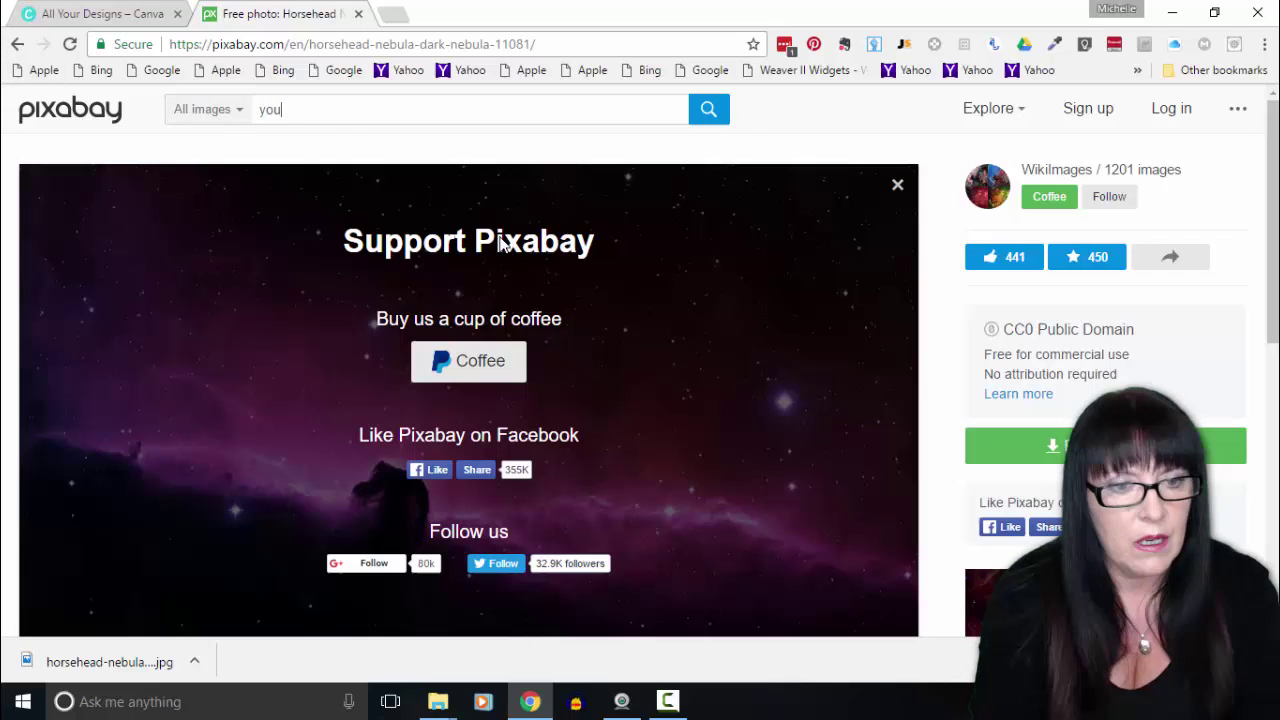
pyautogui.write('tube')
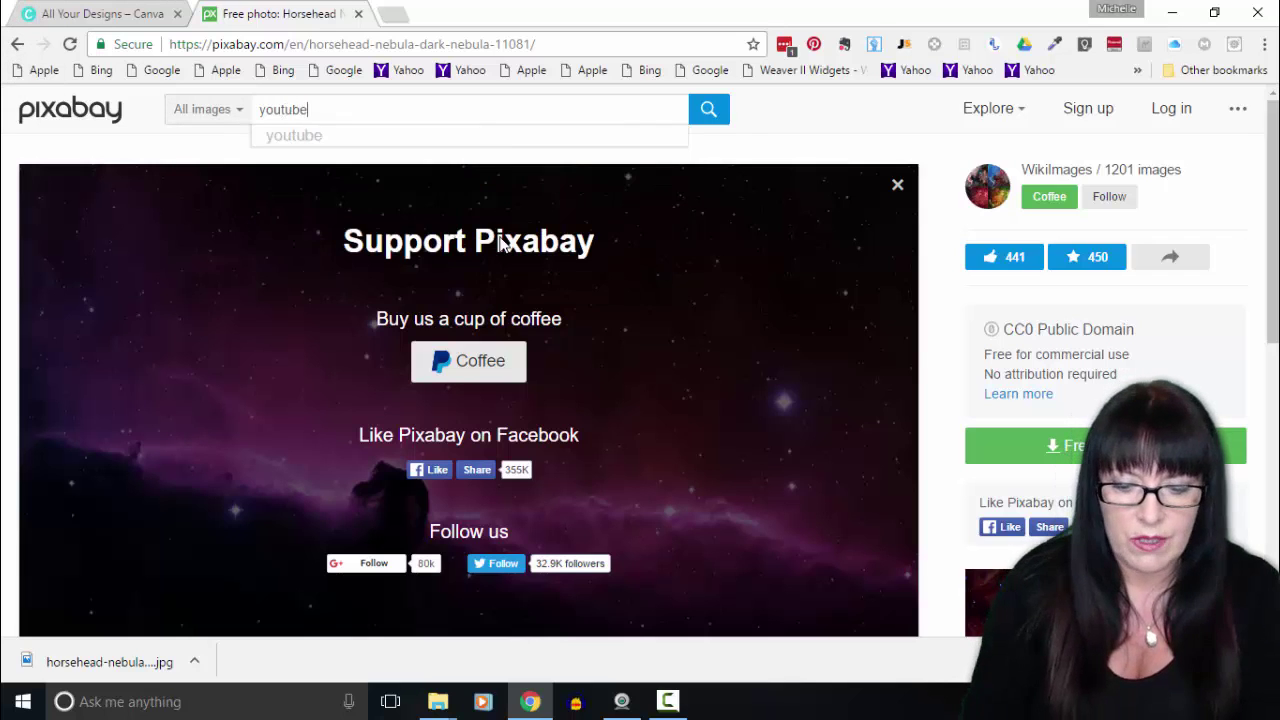
pyautogui.press('Return')
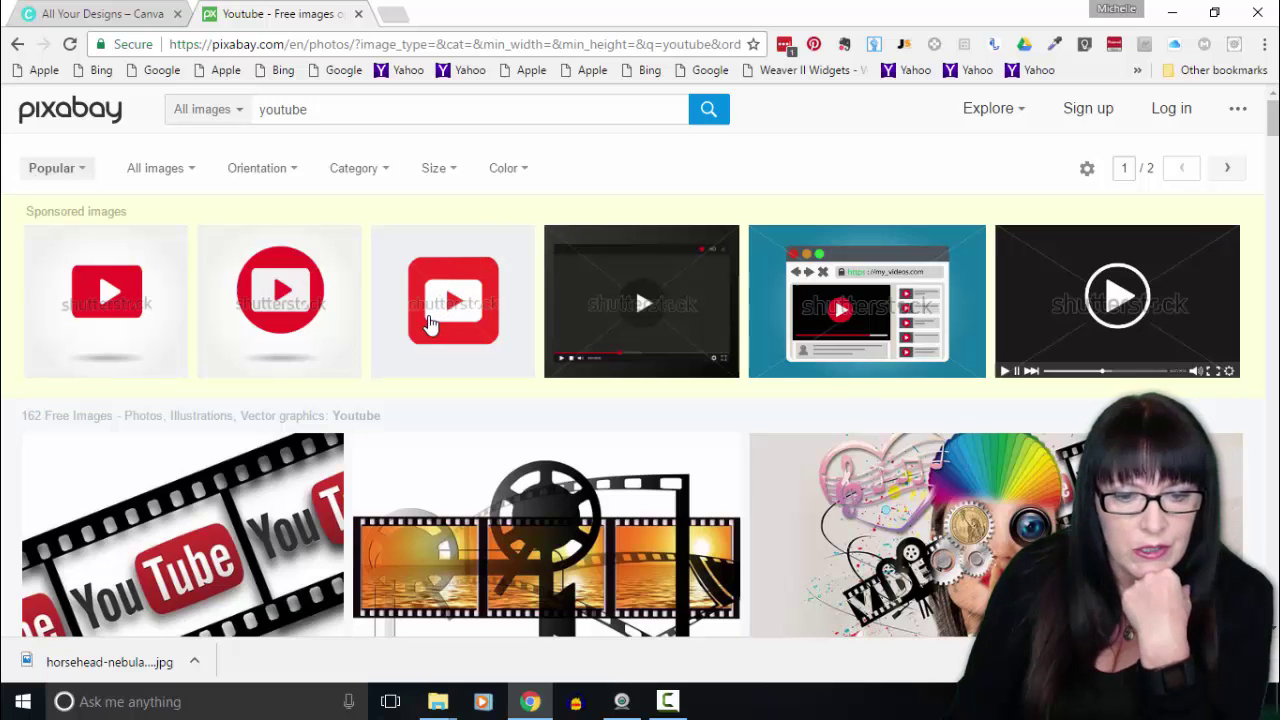
pyautogui.scroll(-3, 698, 510)
pyautogui.scroll(-10, 698, 510)
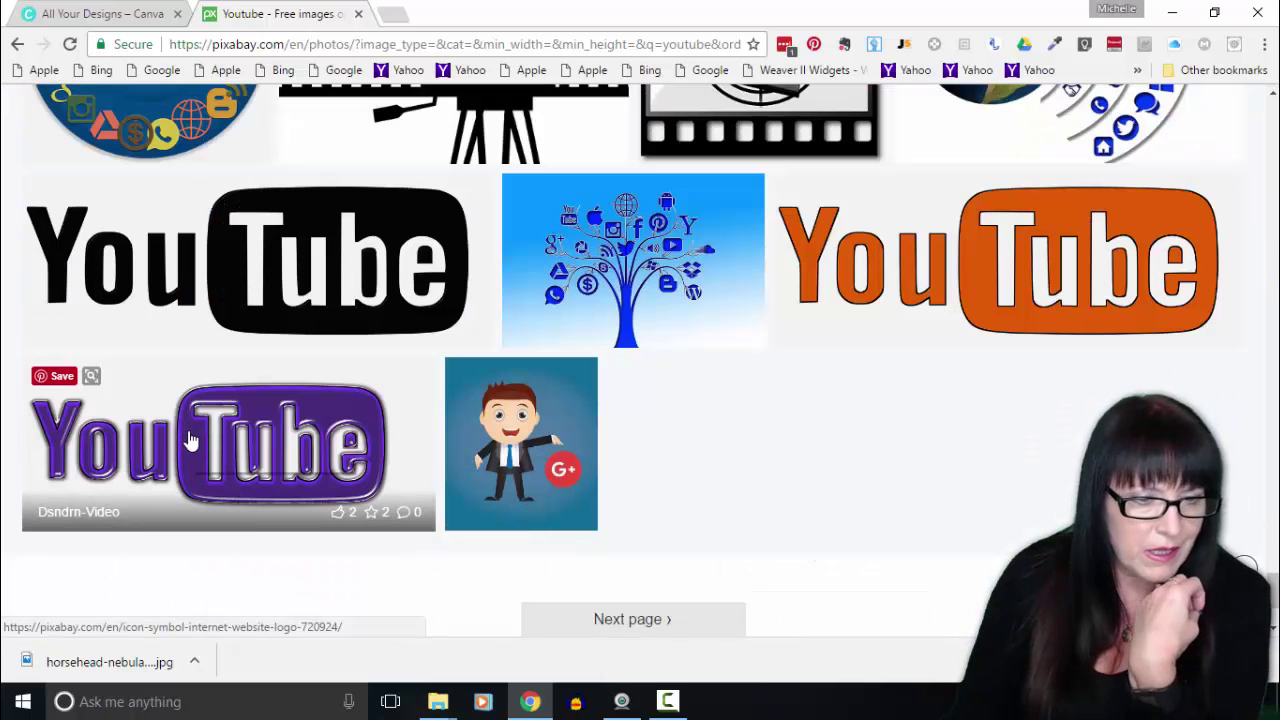
pyautogui.click(190, 440)
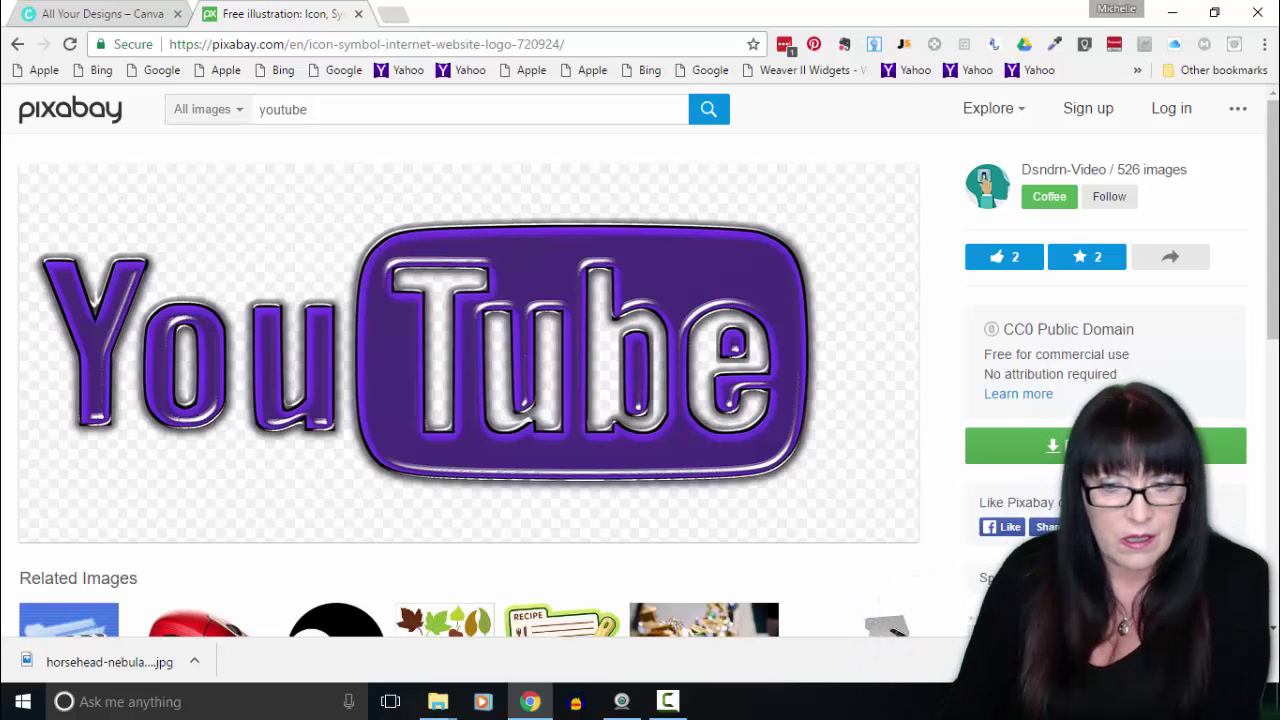
# Step: Start the PNG download of the logo and refresh the reCAPTCHA words
pyautogui.click(1040, 446)
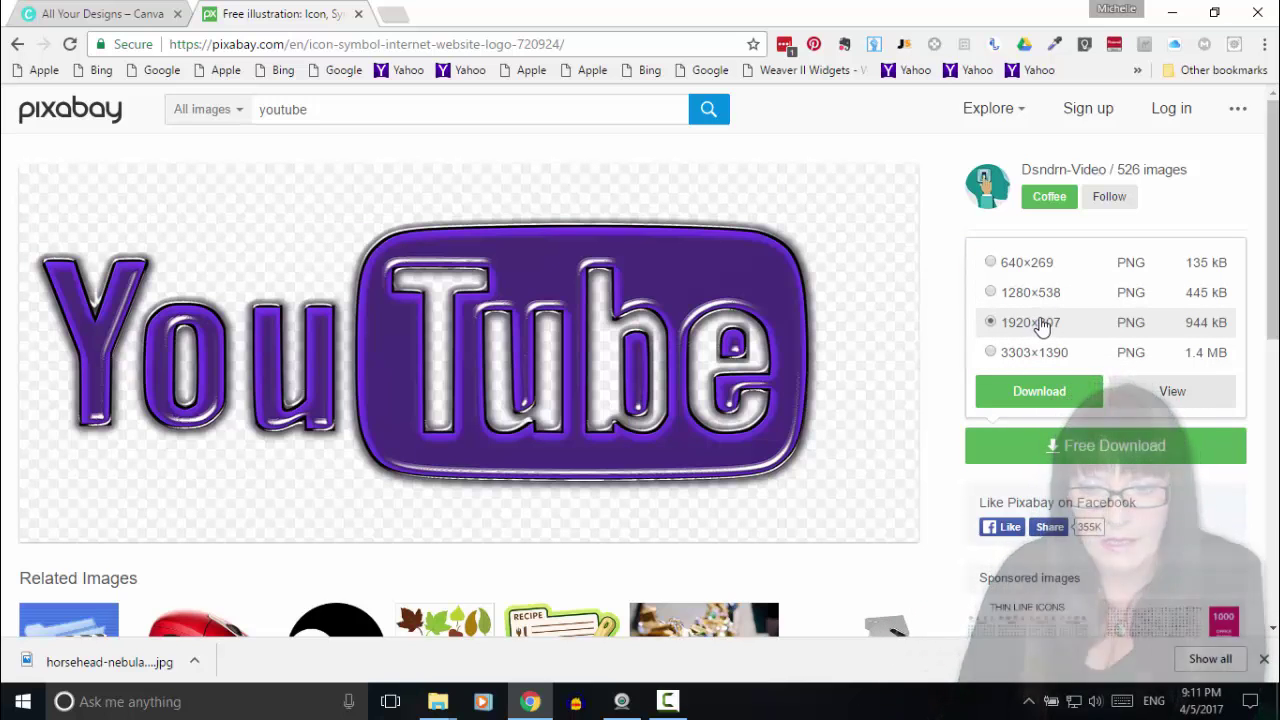
pyautogui.click(1088, 445)
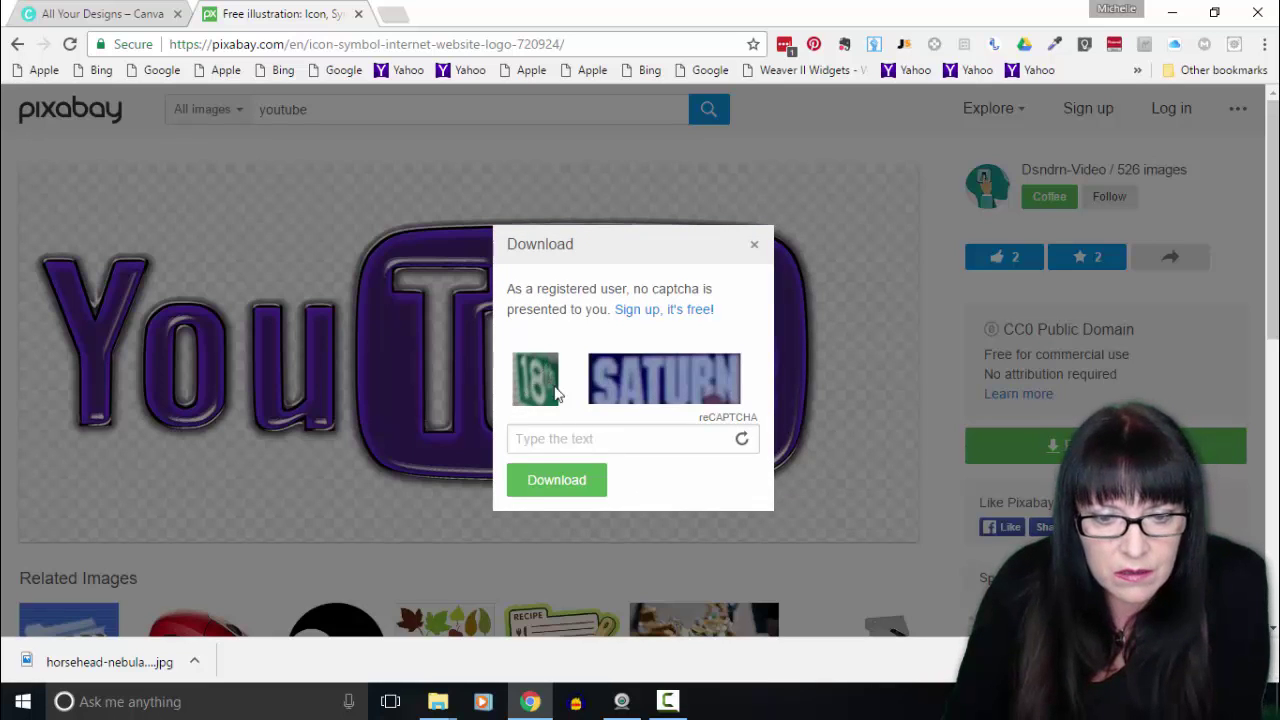
pyautogui.click(741, 439)
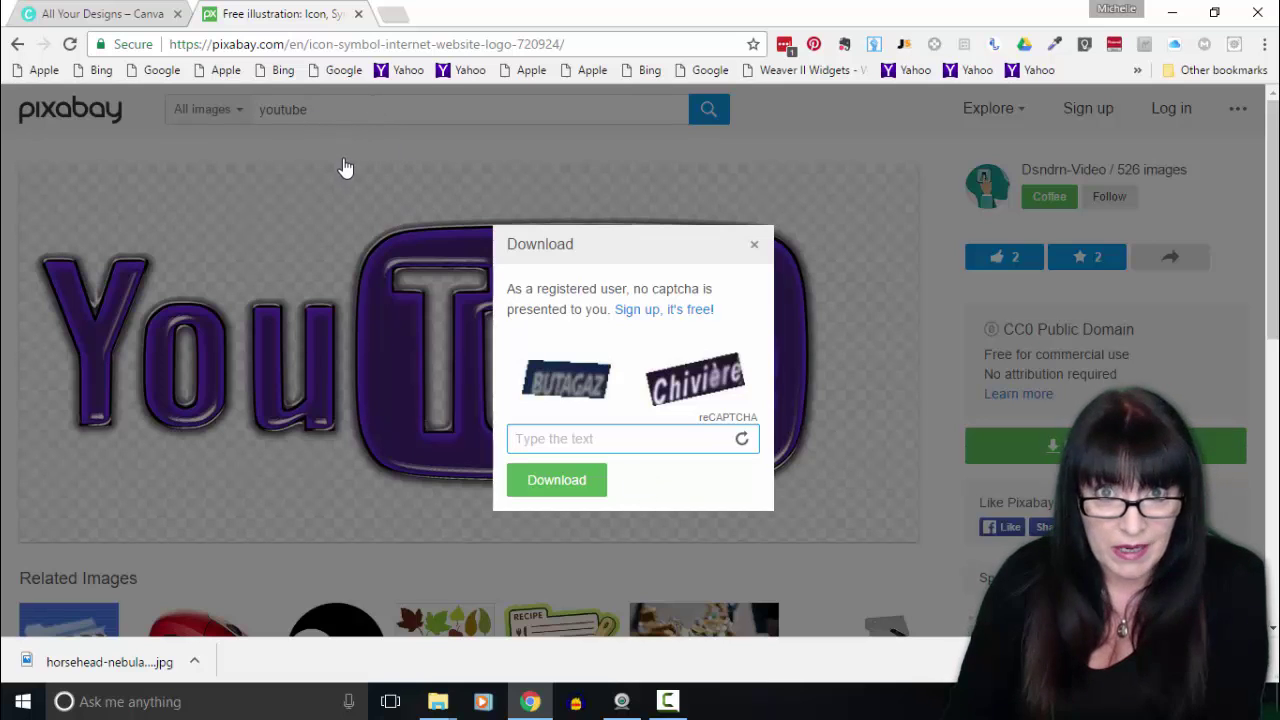
# Step: Back in Canva, create a blank custom-dimension design of 1920 × 1080 px
pyautogui.hotkey('ctrl', 'shift', 'Tab')
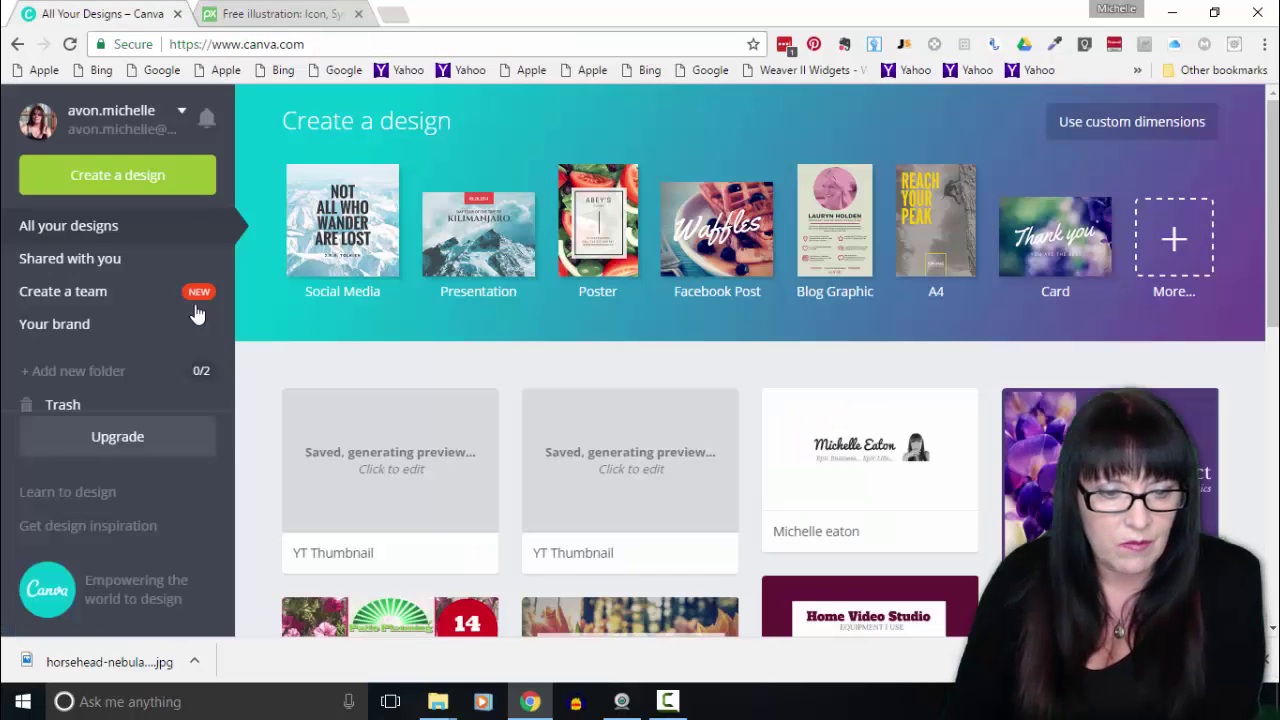
pyautogui.click(127, 180)
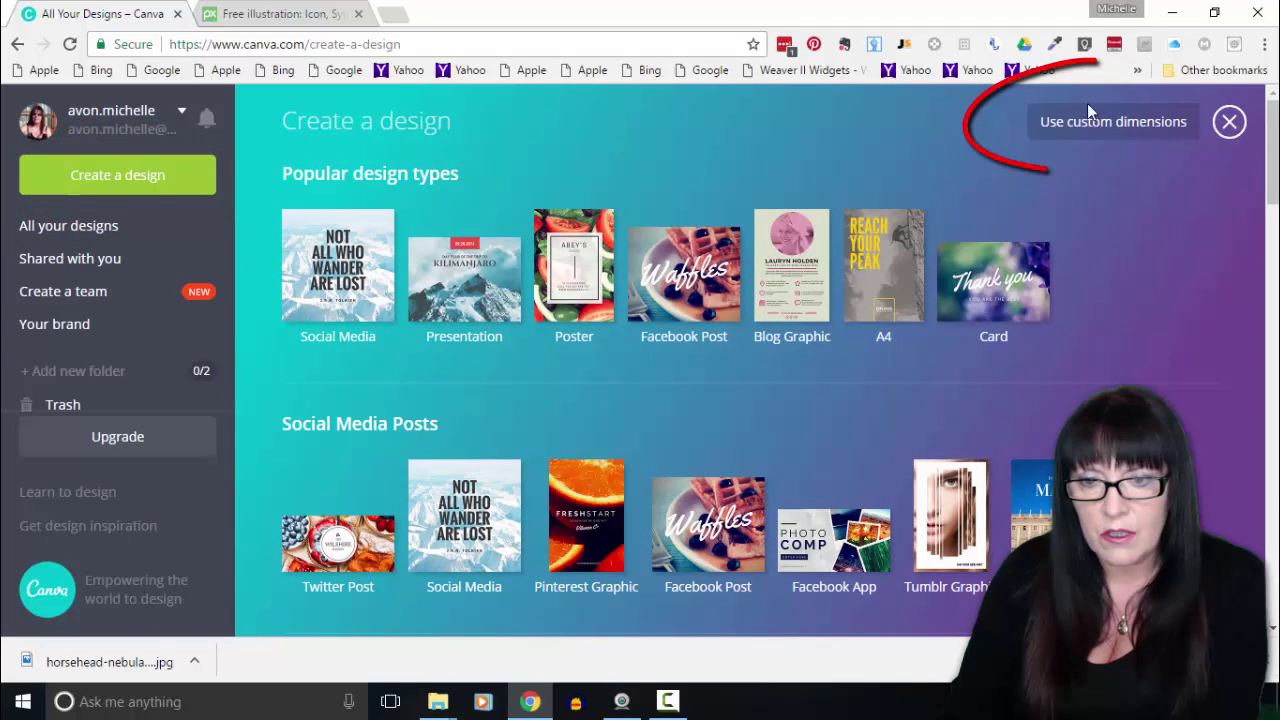
pyautogui.click(1100, 125)
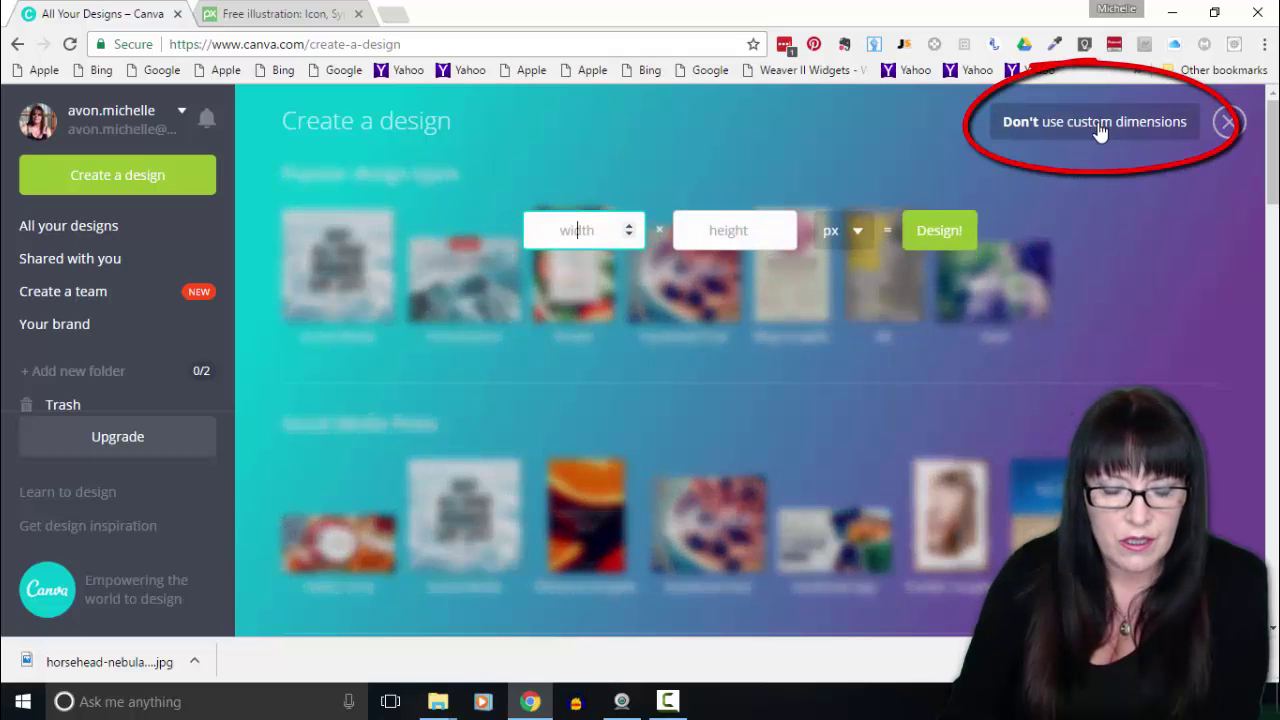
pyautogui.write('1920')
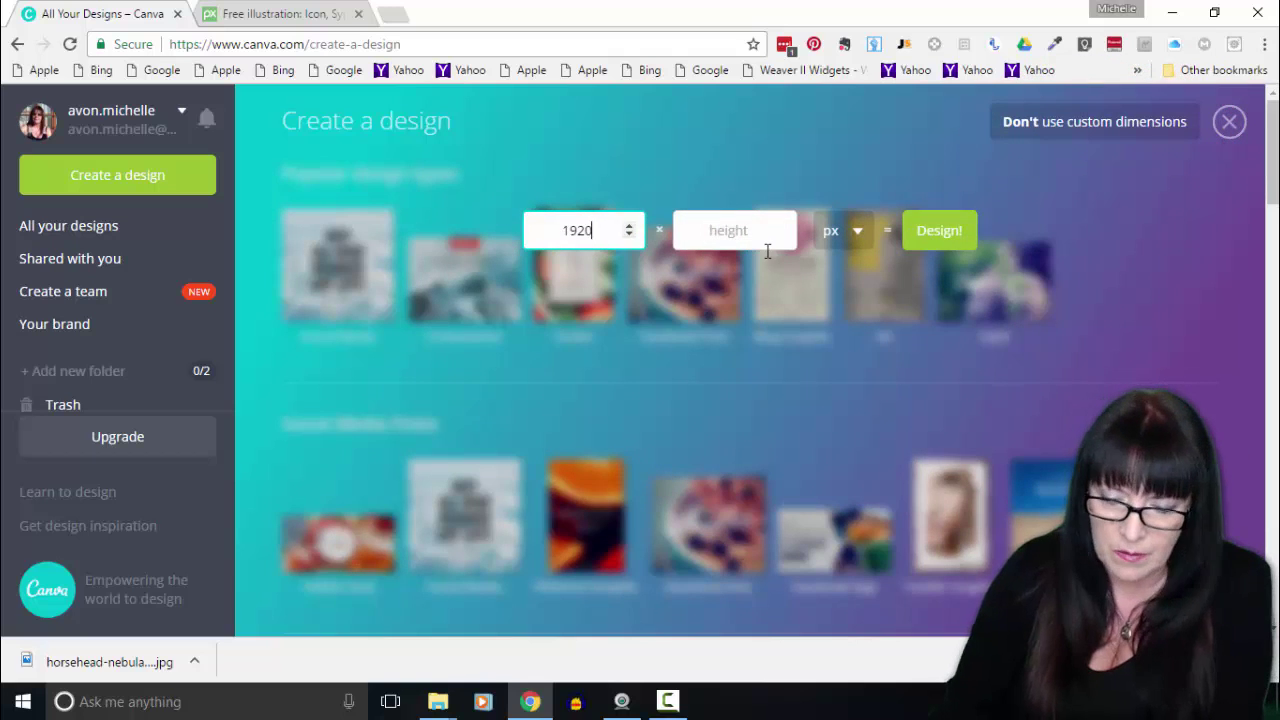
pyautogui.click(729, 232)
pyautogui.write('1080')
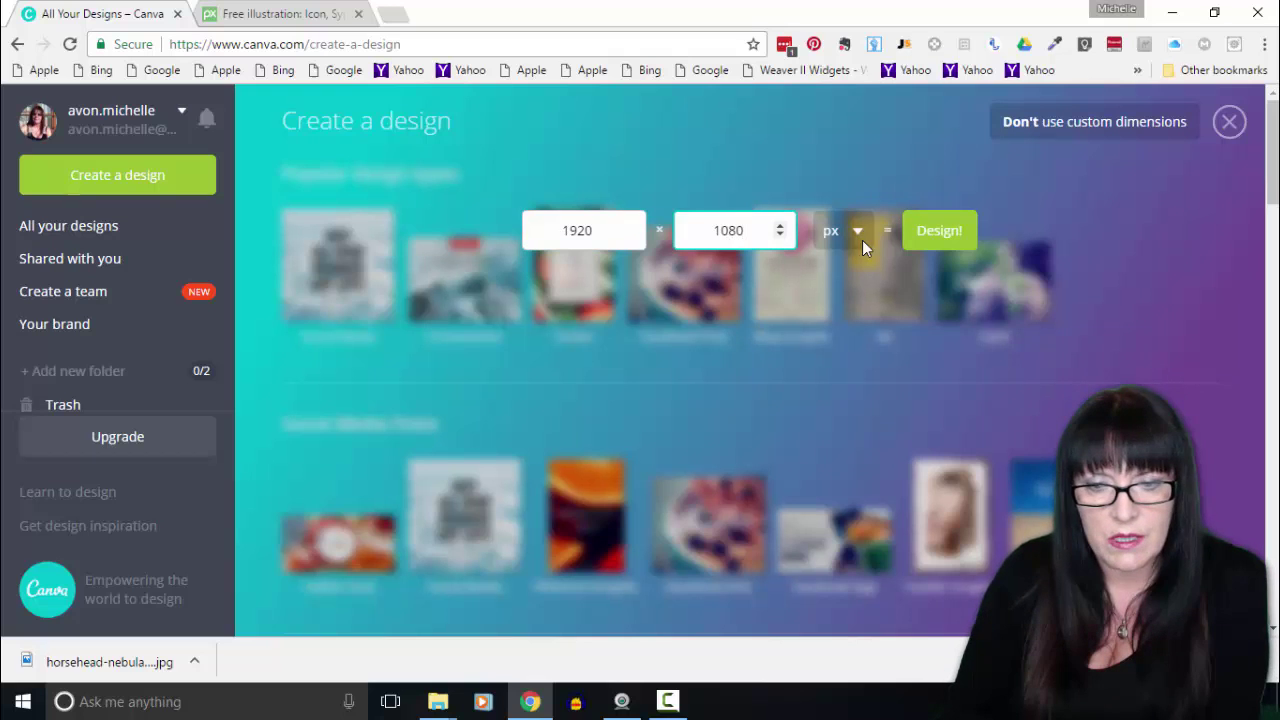
pyautogui.click(954, 244)
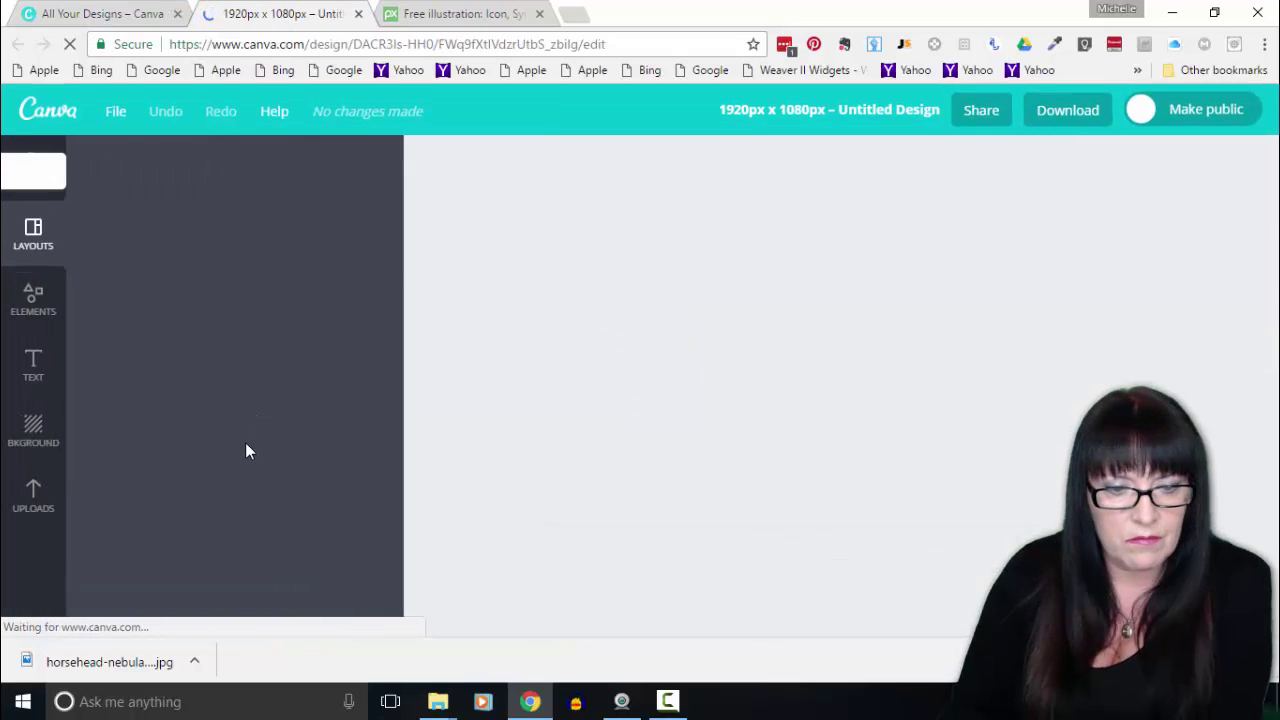
# Step: Show the Uploads library with the Horsehead Nebula image, cancelling the new-file upload
pyautogui.click(33, 506)
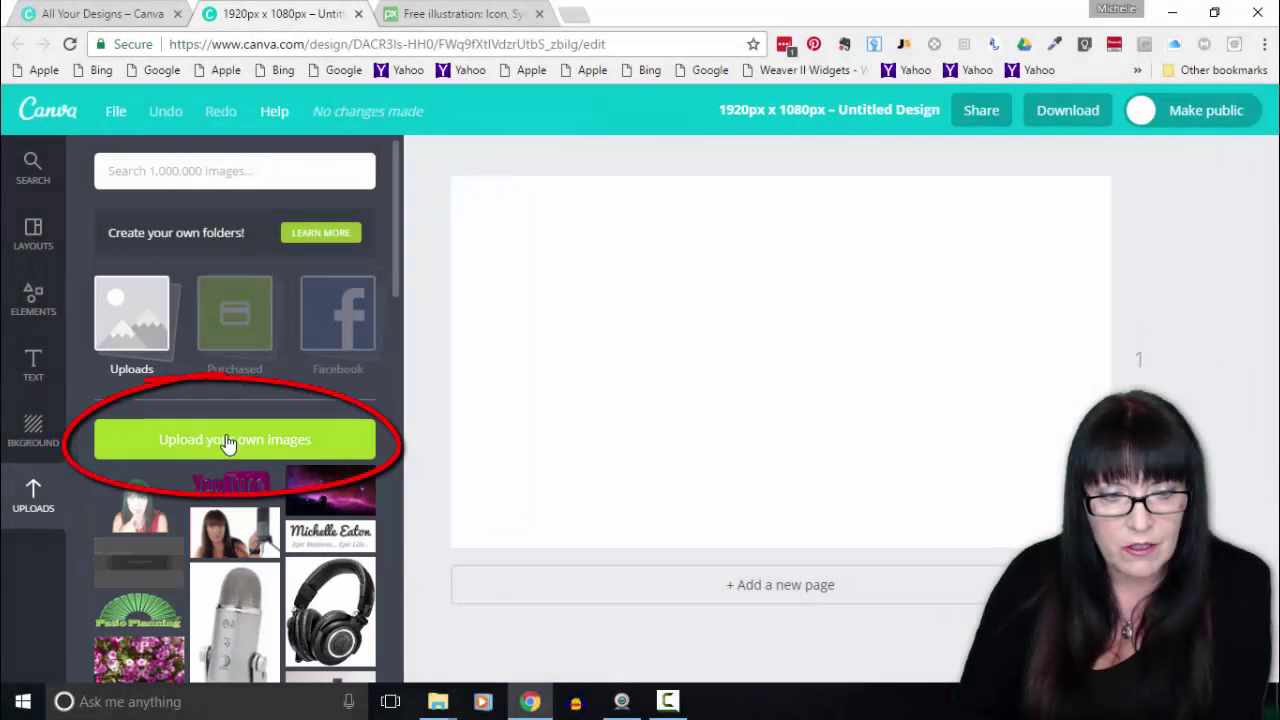
pyautogui.click(228, 443)
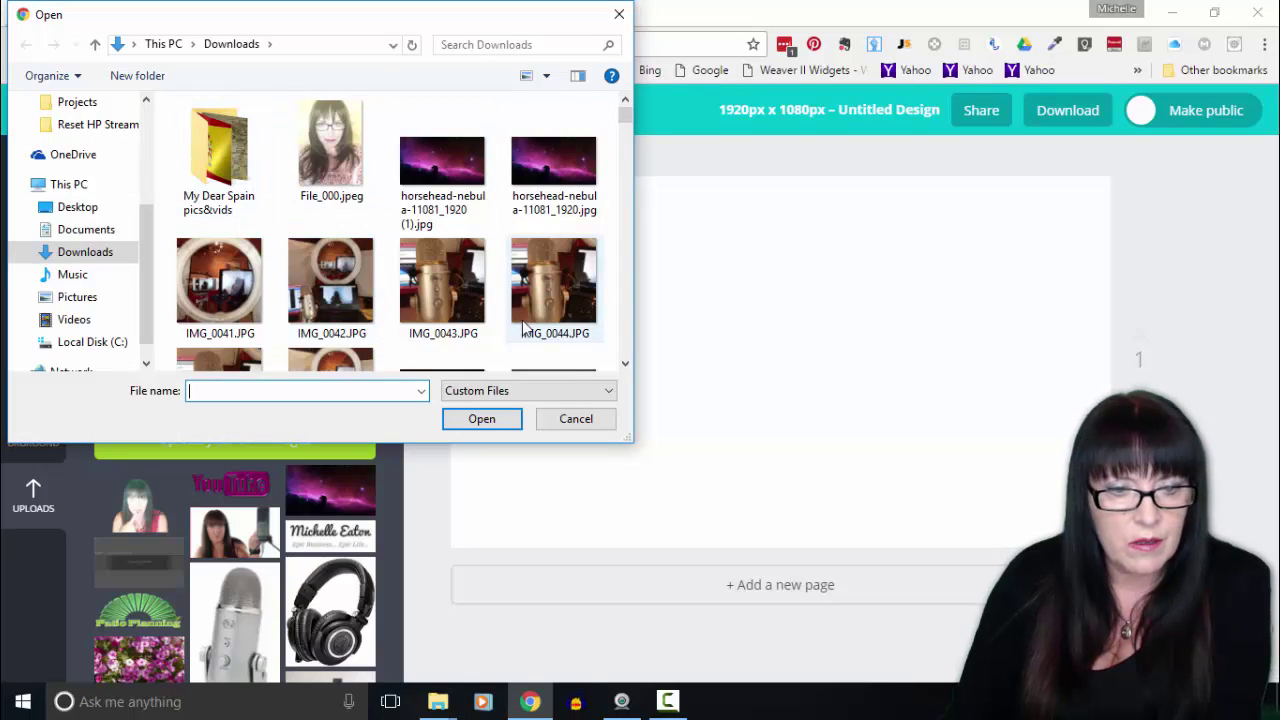
pyautogui.click(565, 421)
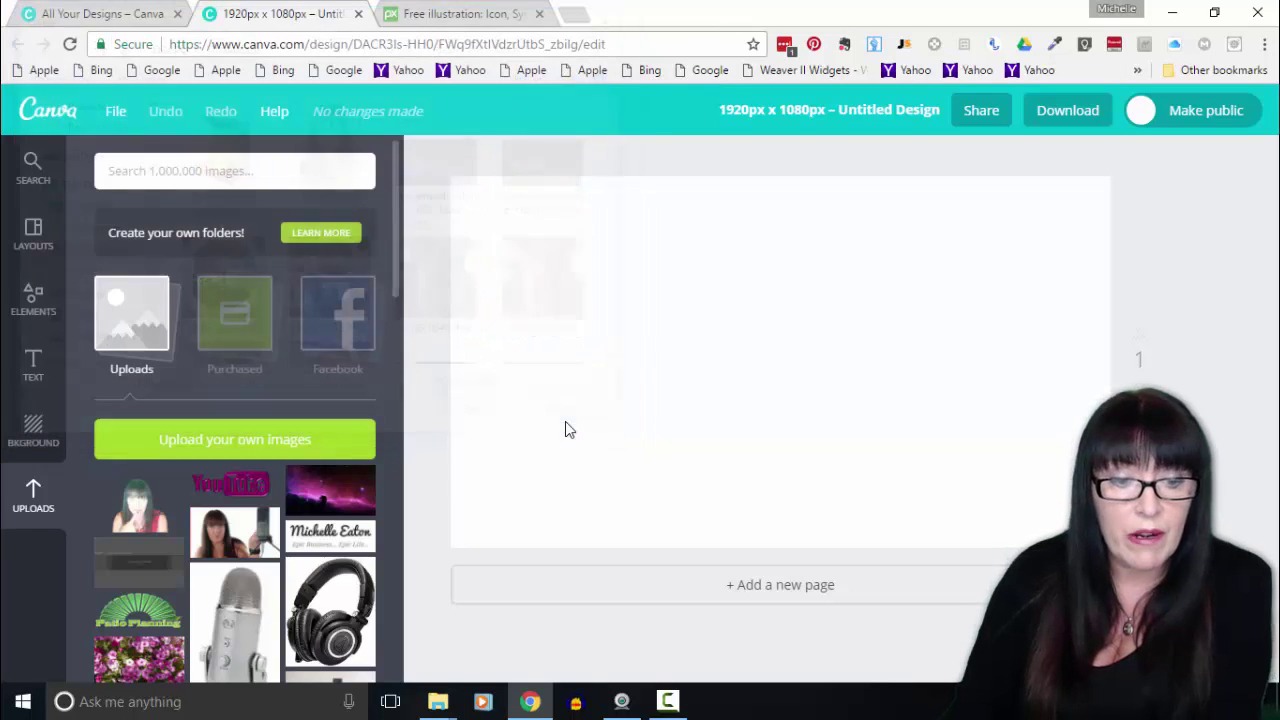
# Step: Add the Horsehead Nebula image and stretch its corners to fill the 1920 × 1080 canvas
pyautogui.click(346, 495)
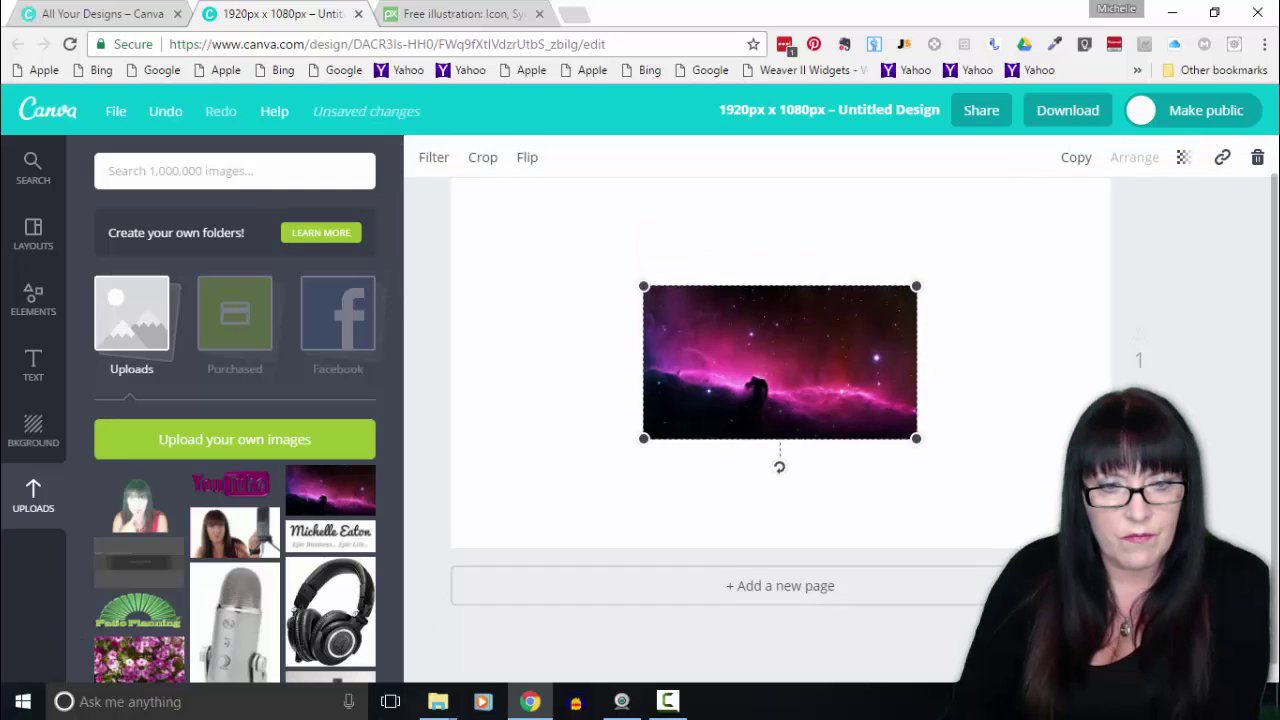
pyautogui.moveTo(644, 286); pyautogui.dragTo(447, 215)
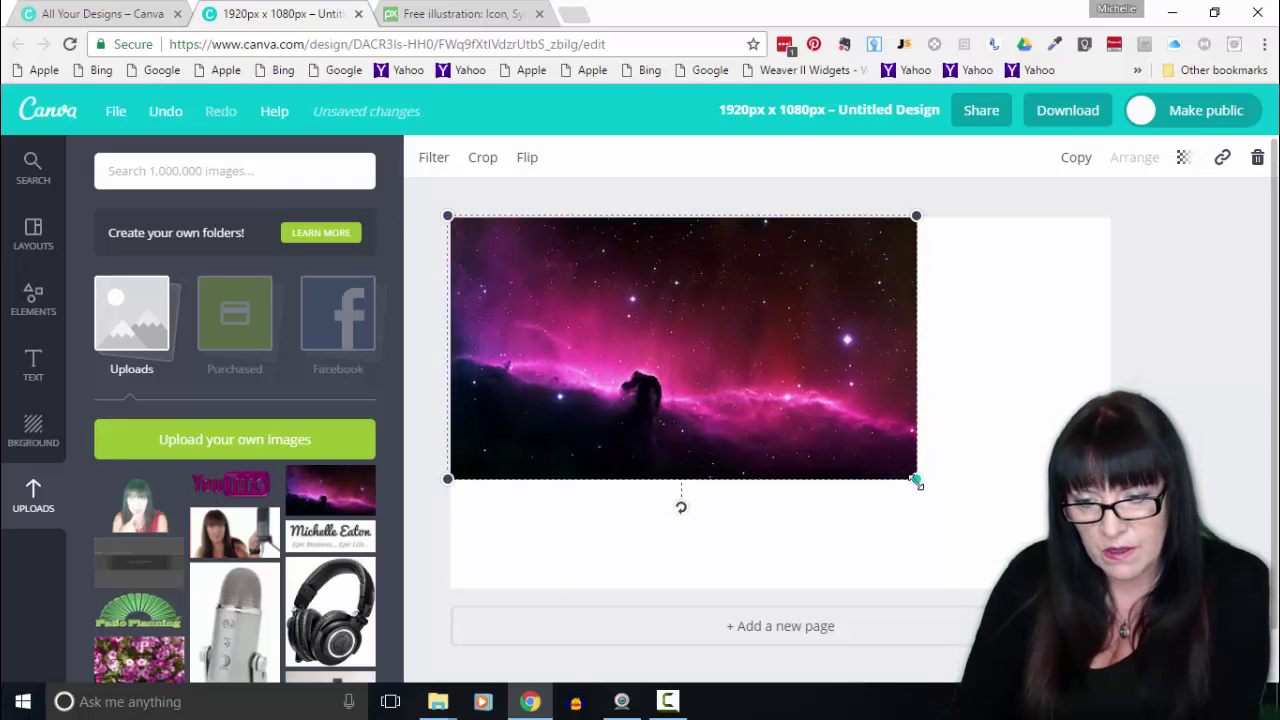
pyautogui.moveTo(916, 480); pyautogui.dragTo(1118, 593)
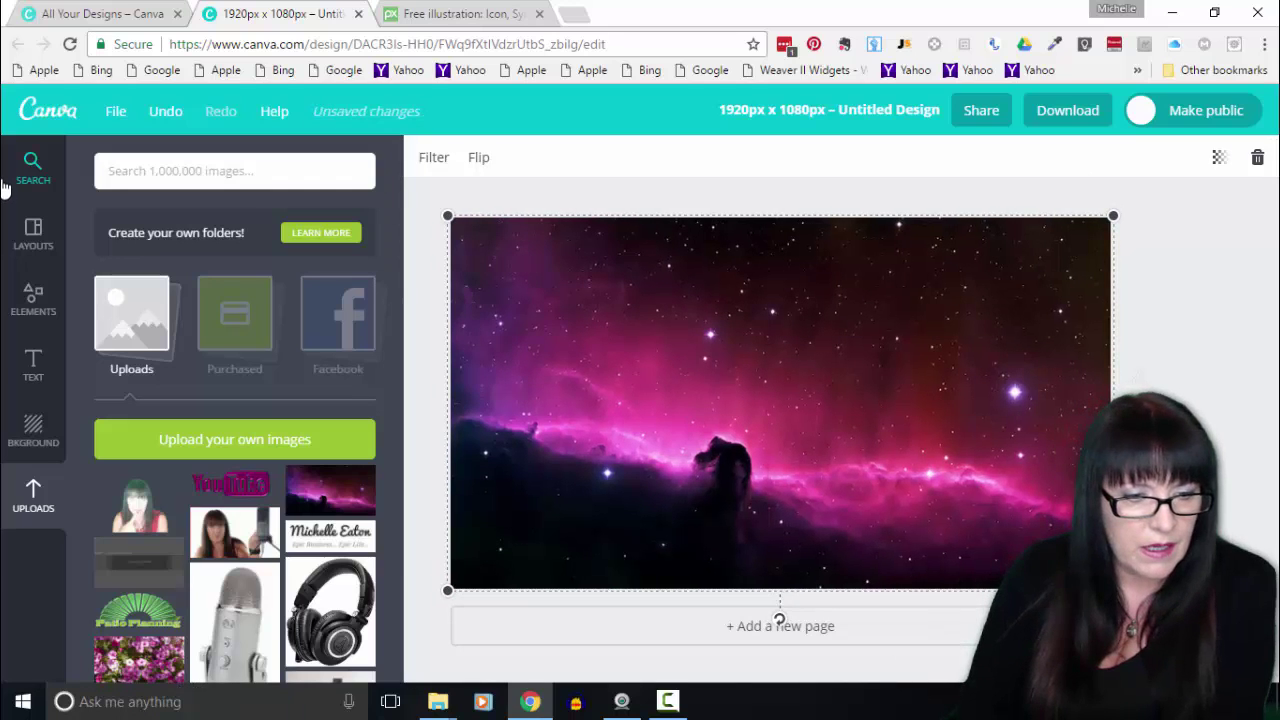
# Step: Place the purple YouTube logo at lower left and drop the woman's cutout photo mid-canvas
pyautogui.click(230, 486)
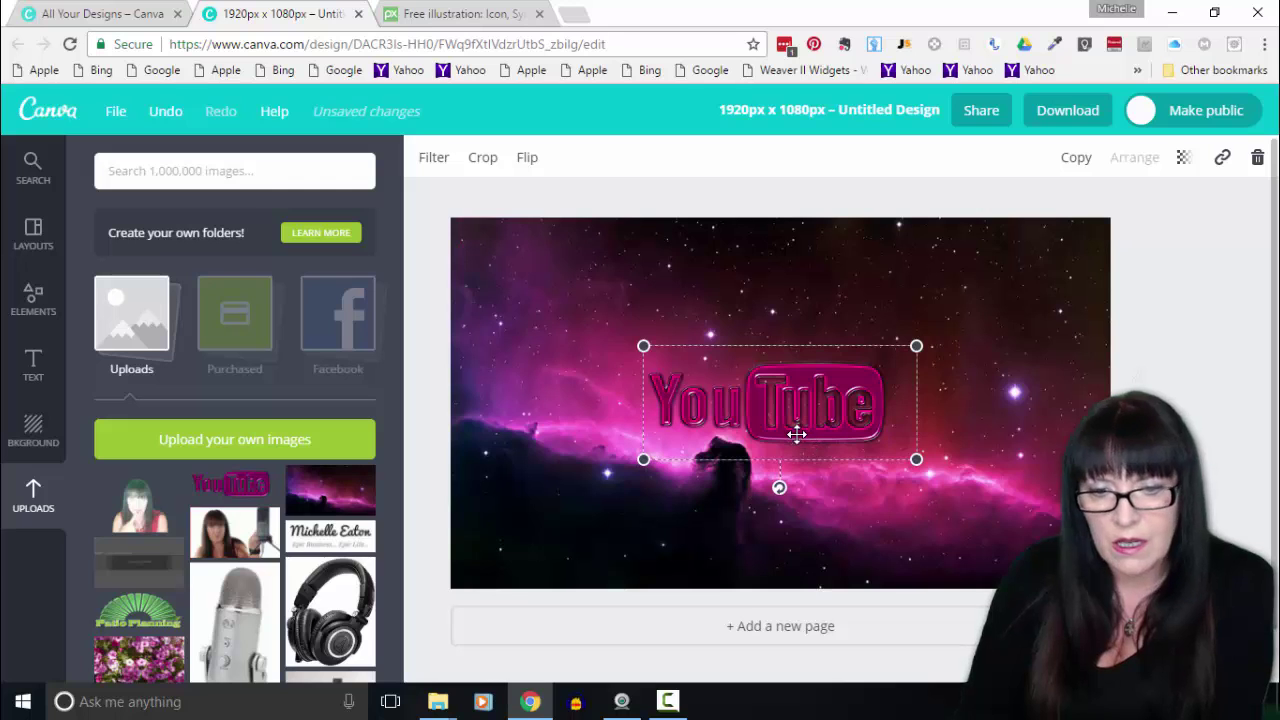
pyautogui.moveTo(796, 436); pyautogui.dragTo(604, 575)
pyautogui.click(615, 598)
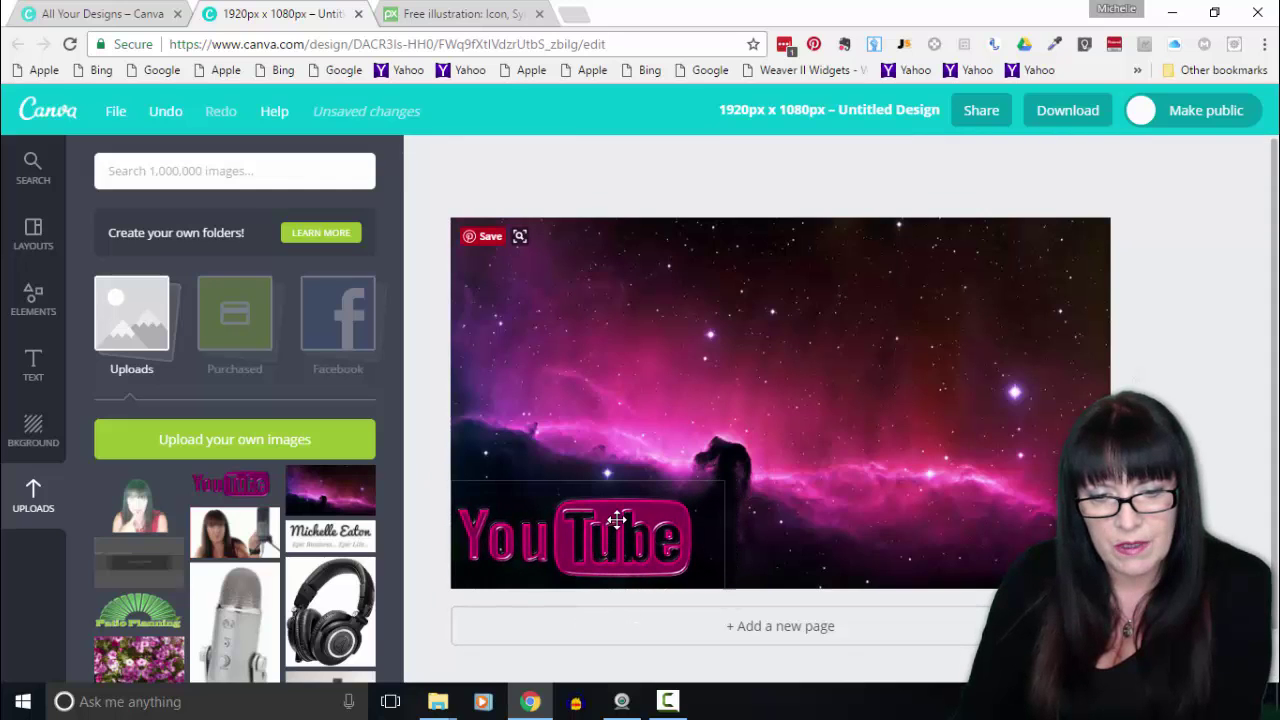
pyautogui.moveTo(617, 519); pyautogui.dragTo(625, 513)
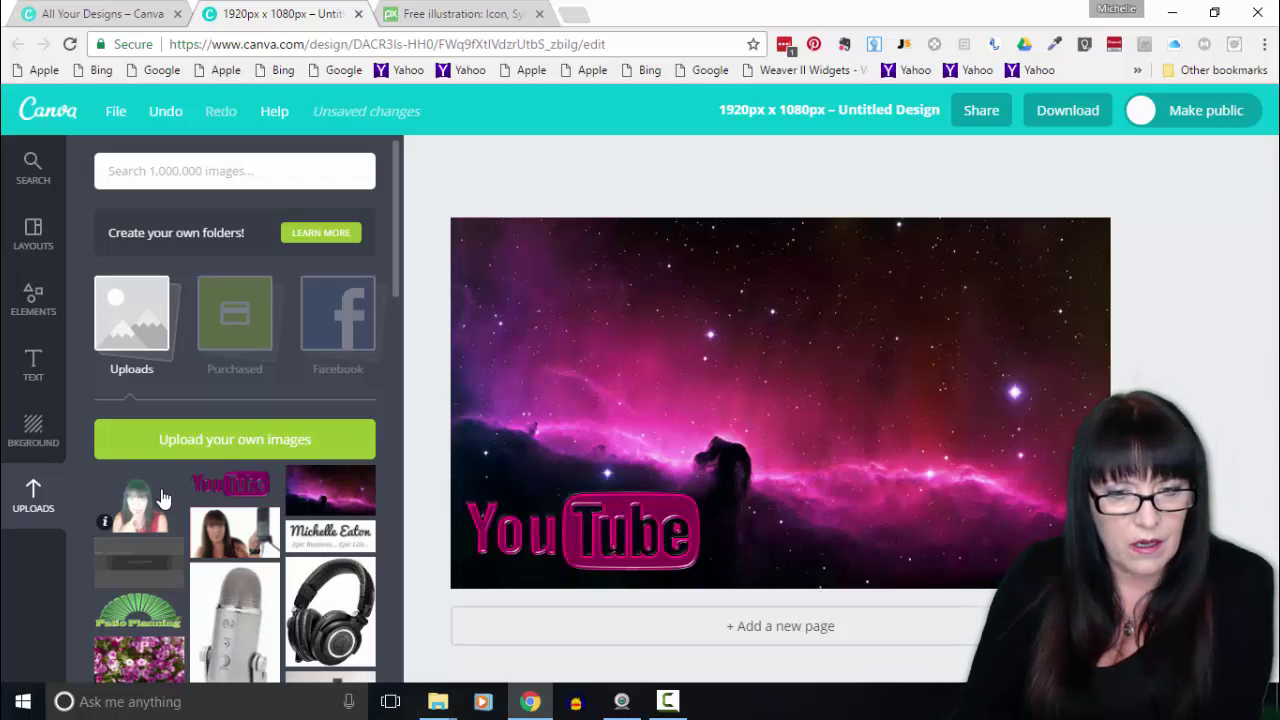
pyautogui.moveTo(163, 498); pyautogui.dragTo(824, 389)
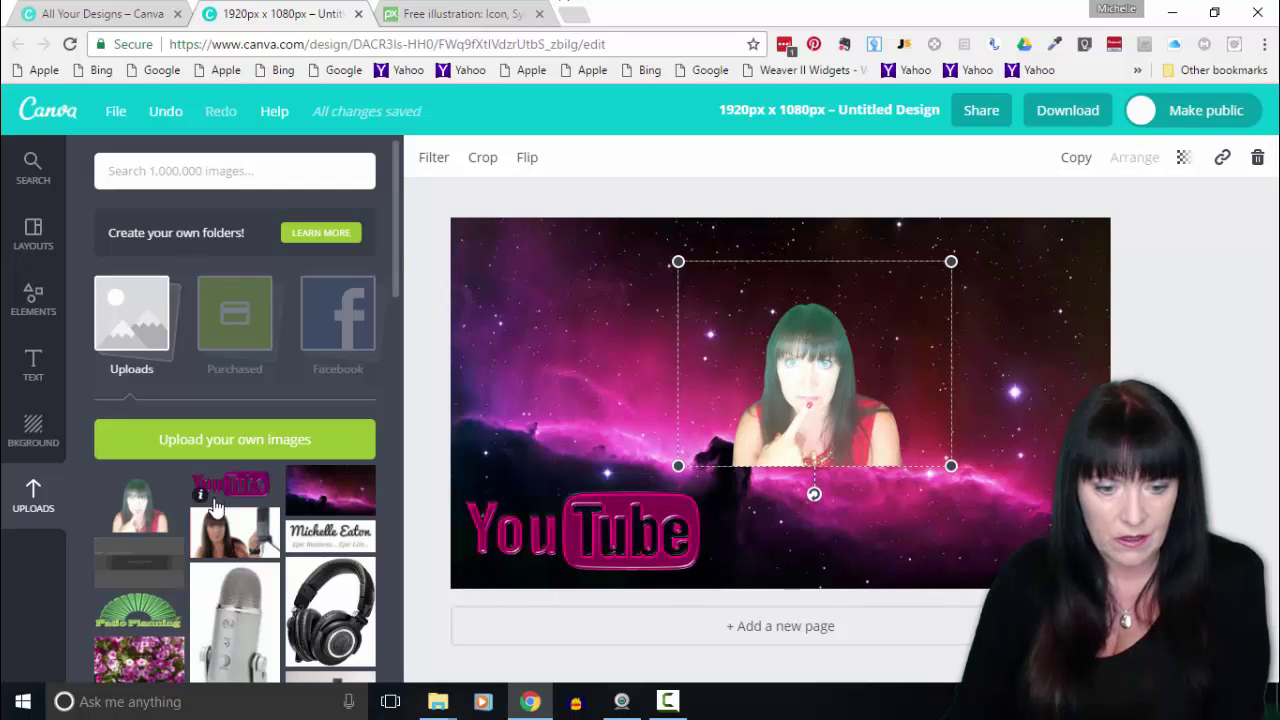
# Step: Preview the green-screen IMG_3653.JPG and Me-April2017.png from the YouTube Thumbnails folder in Photos
pyautogui.moveTo(449, 712)
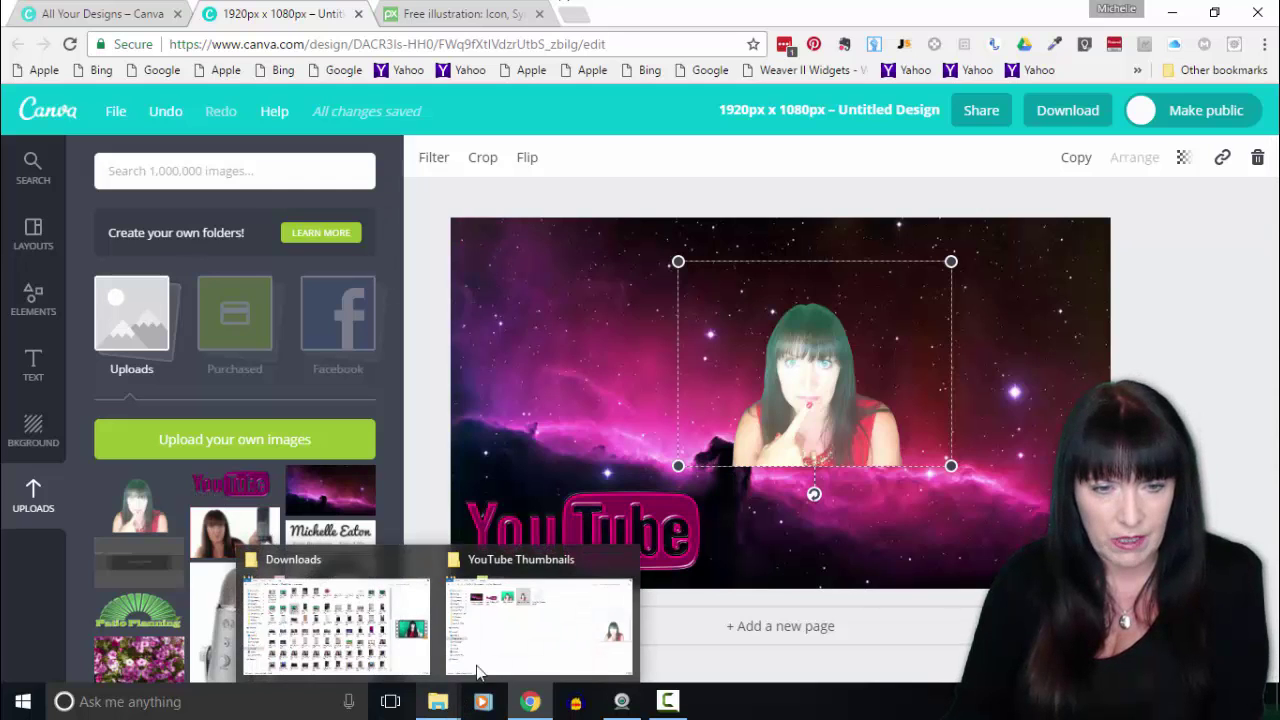
pyautogui.click(478, 672)
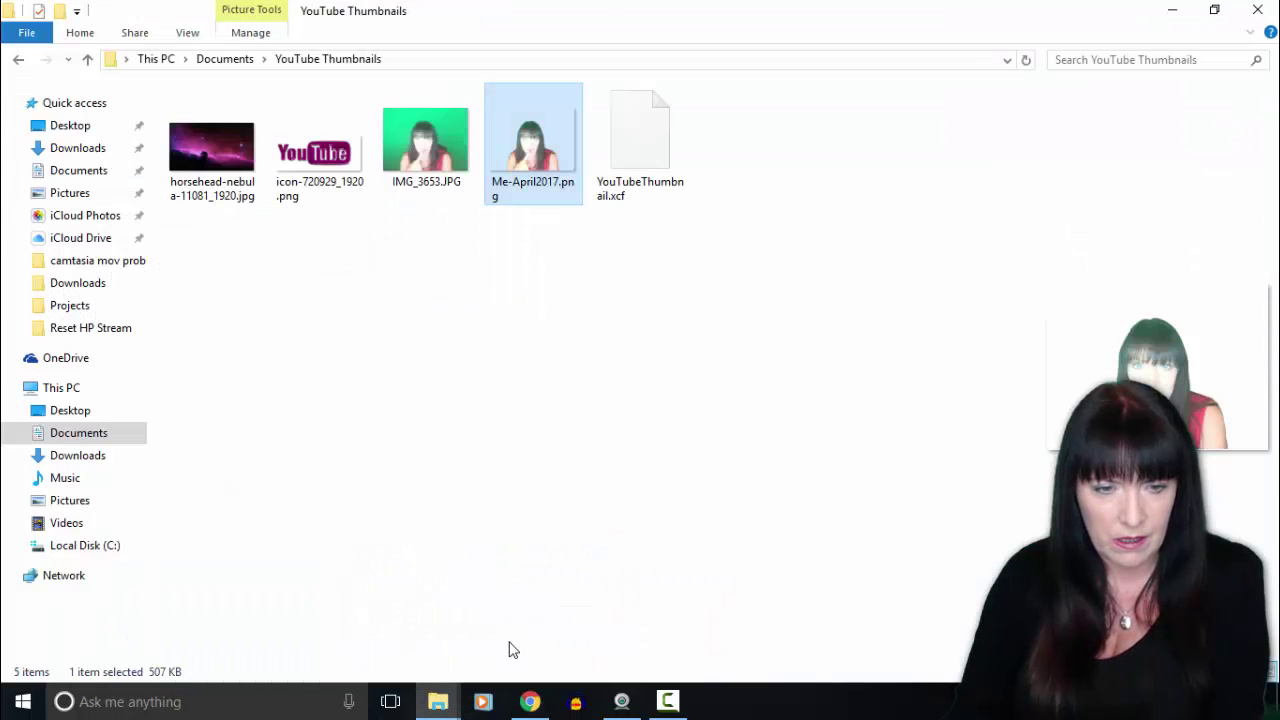
pyautogui.doubleClick(433, 142)
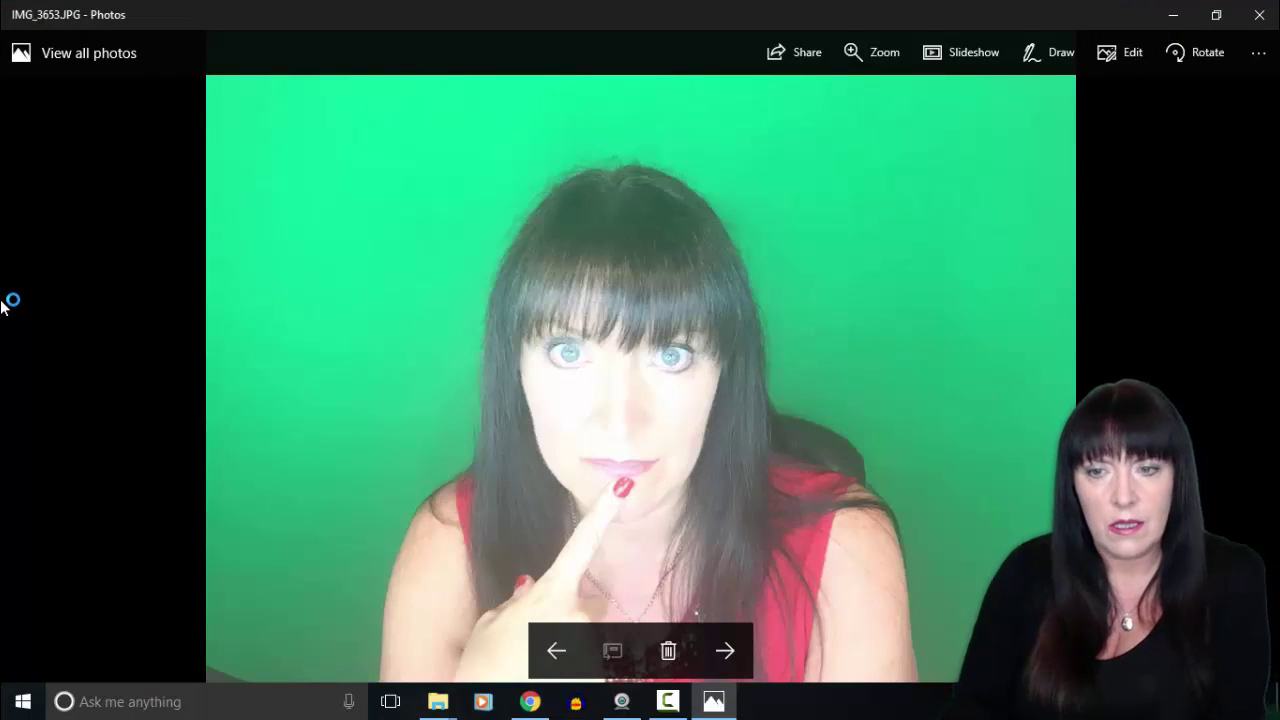
pyautogui.click(1261, 20)
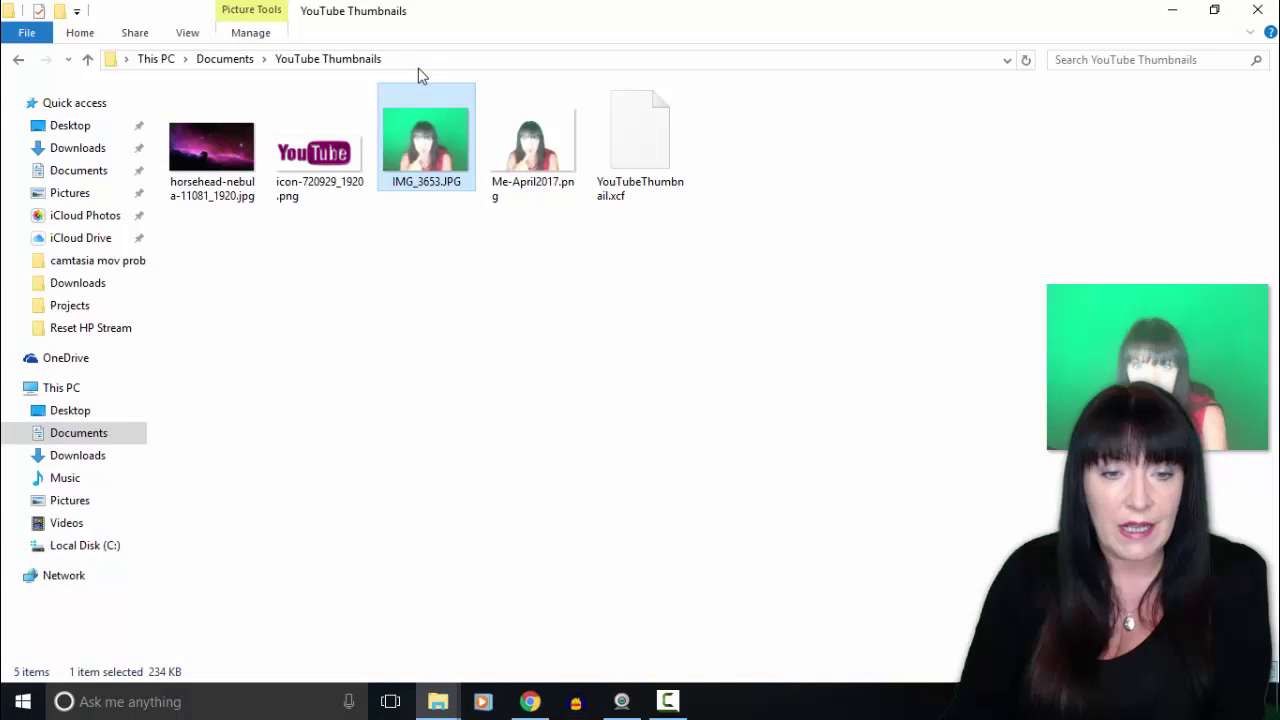
pyautogui.doubleClick(533, 150)
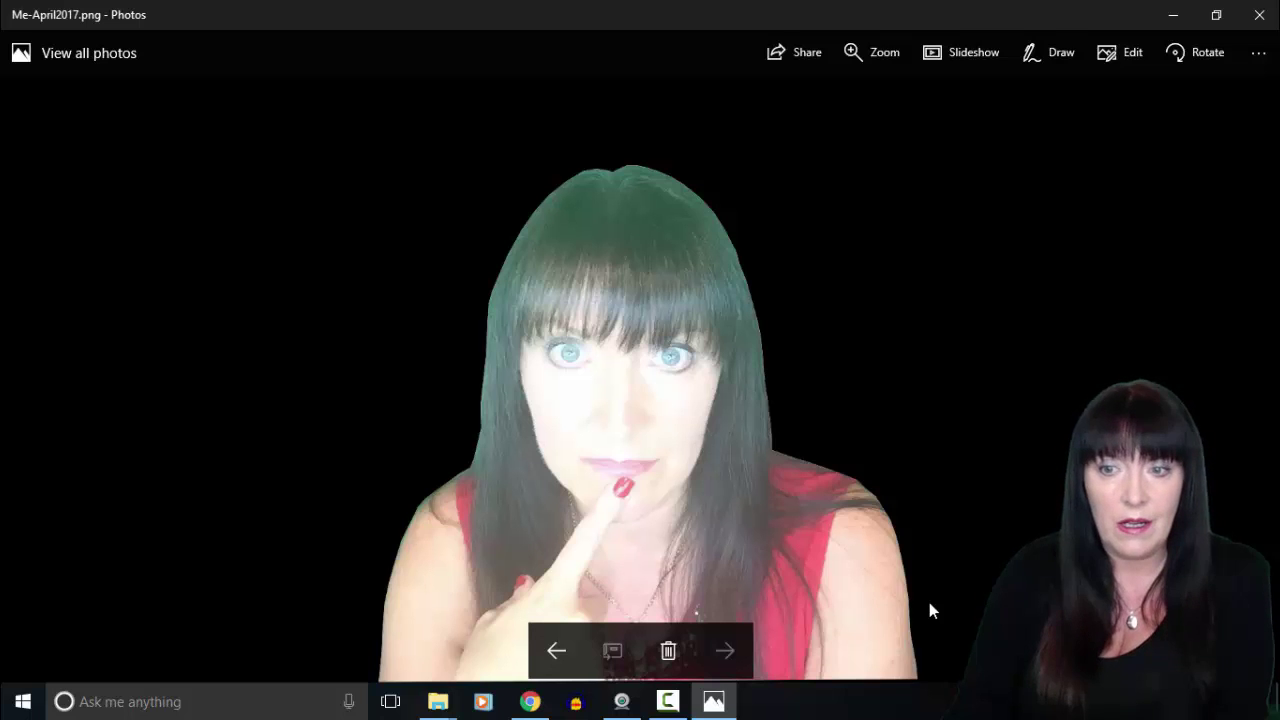
pyautogui.click(1259, 15)
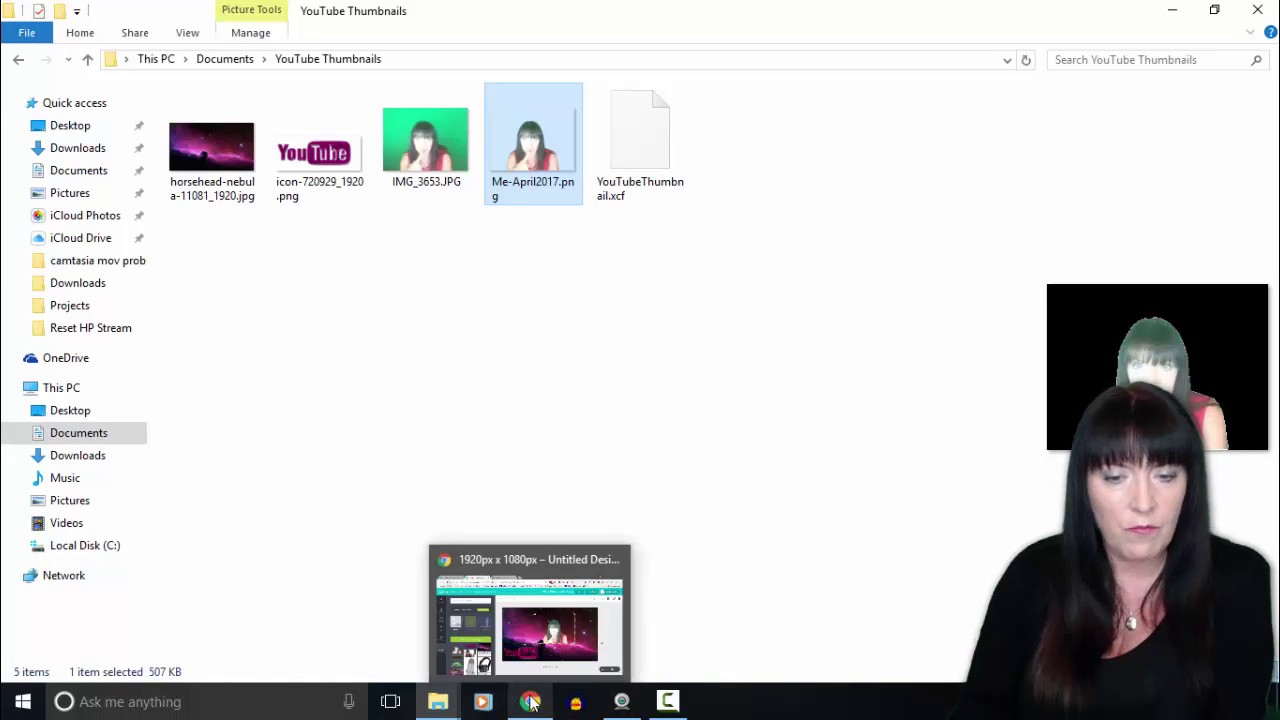
# Step: Move the woman's cutout to the lower right and enlarge it up-left beside the YouTube logo
pyautogui.click(548, 645)
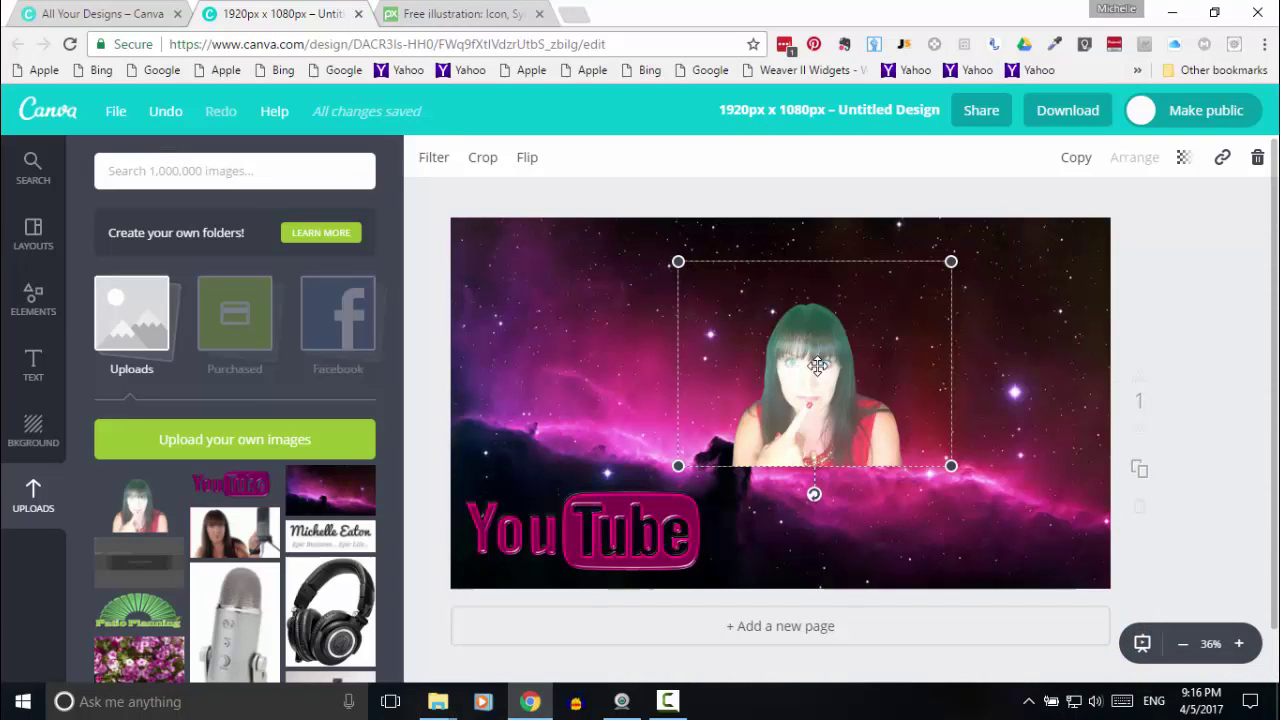
pyautogui.moveTo(818, 366); pyautogui.dragTo(1018, 497)
pyautogui.press('Escape')
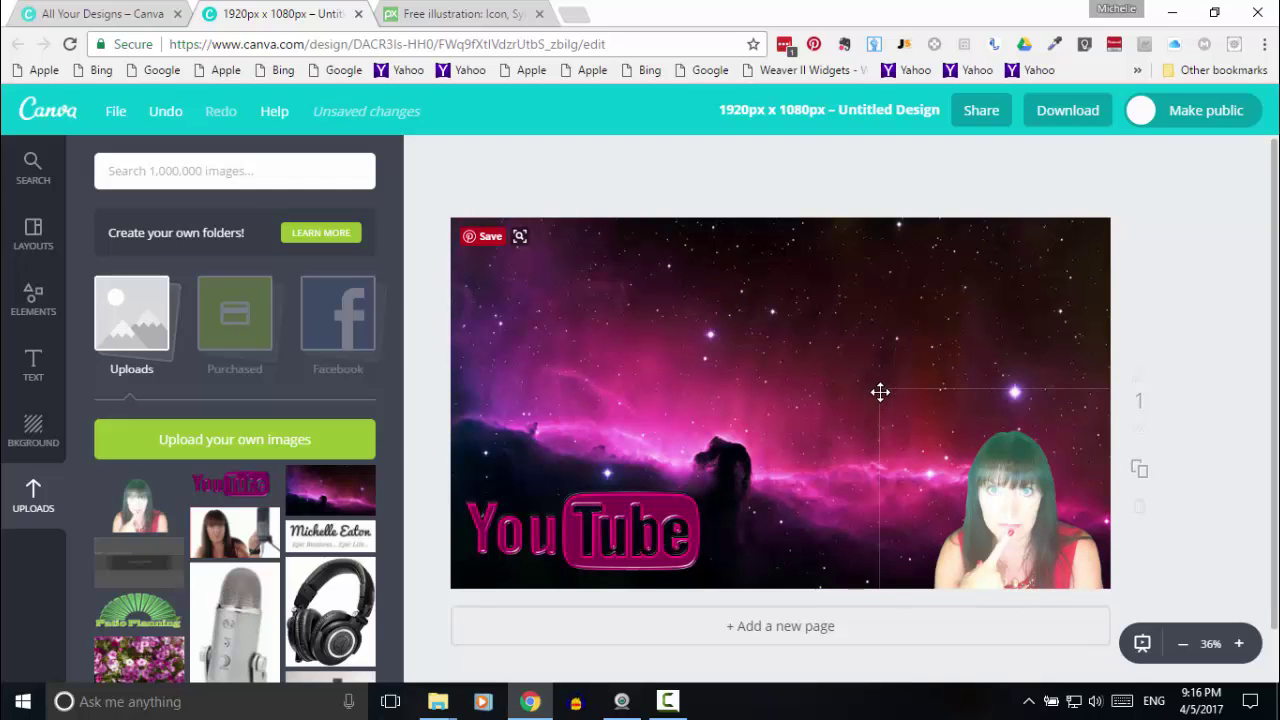
pyautogui.click(880, 392)
pyautogui.moveTo(880, 390); pyautogui.dragTo(694, 137)
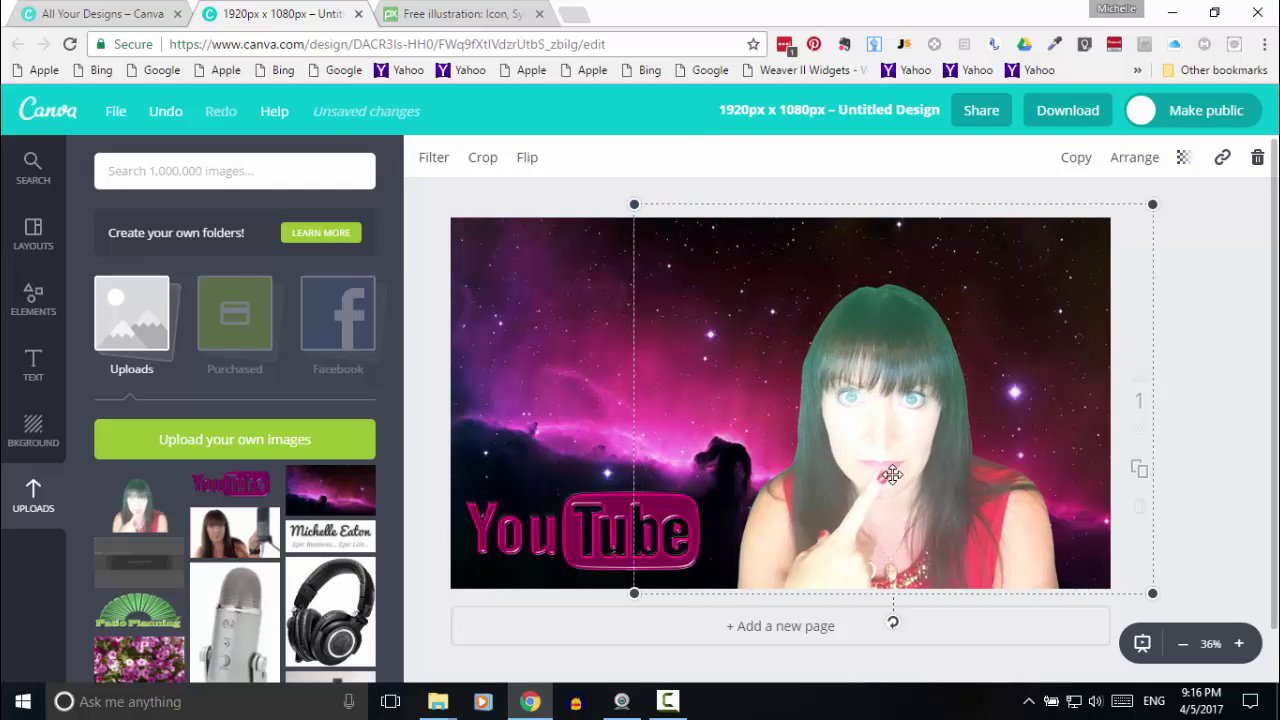
pyautogui.moveTo(891, 483); pyautogui.dragTo(928, 483)
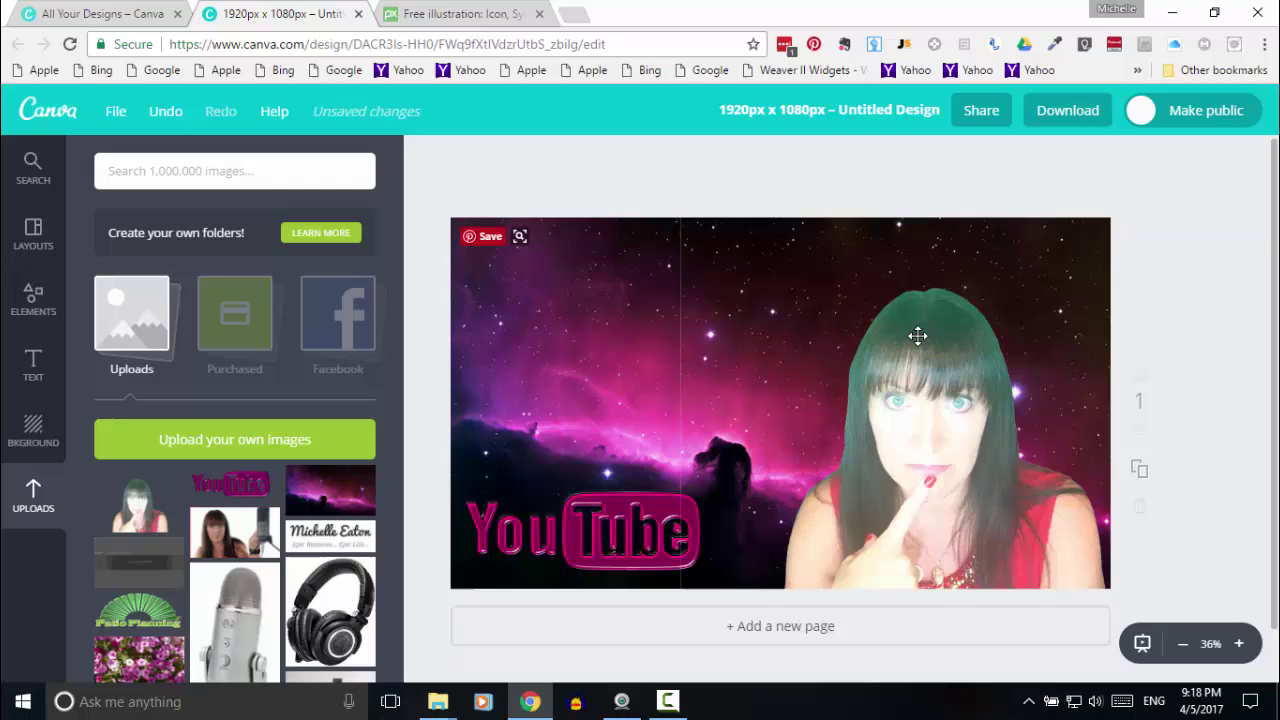
pyautogui.click(952, 462)
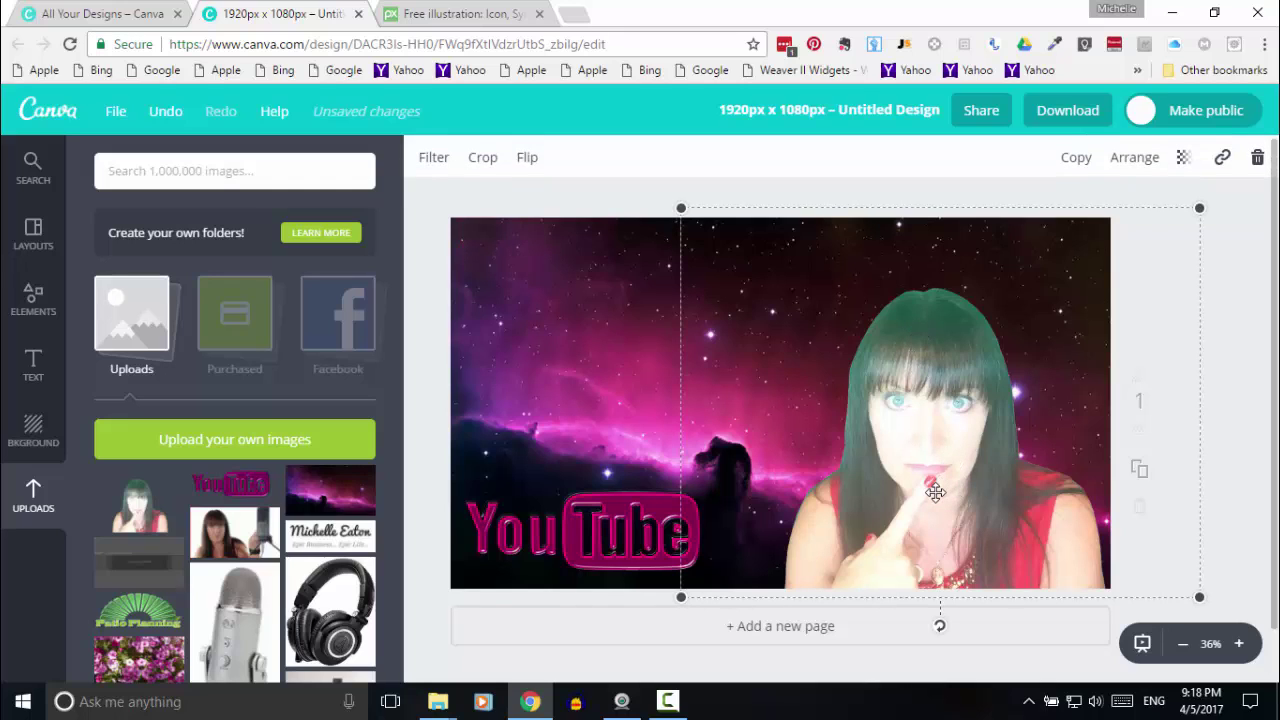
pyautogui.click(532, 321)
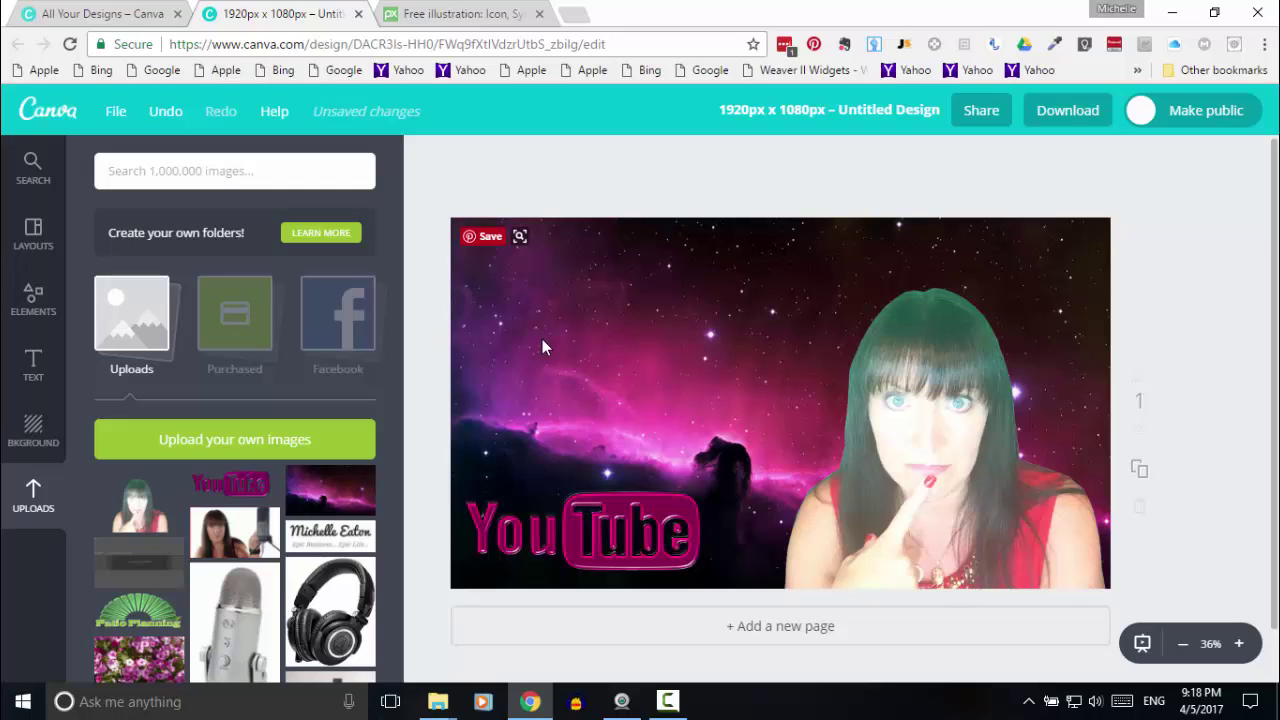
pyautogui.click(923, 366)
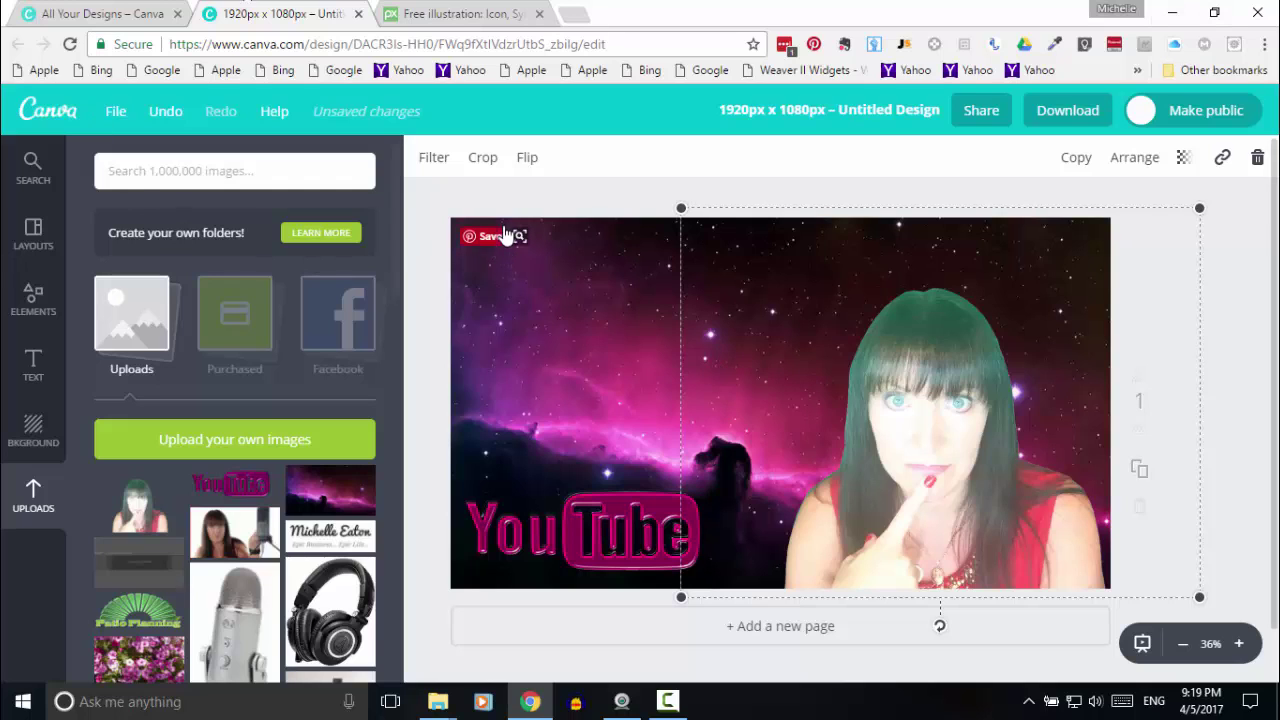
pyautogui.click(601, 236)
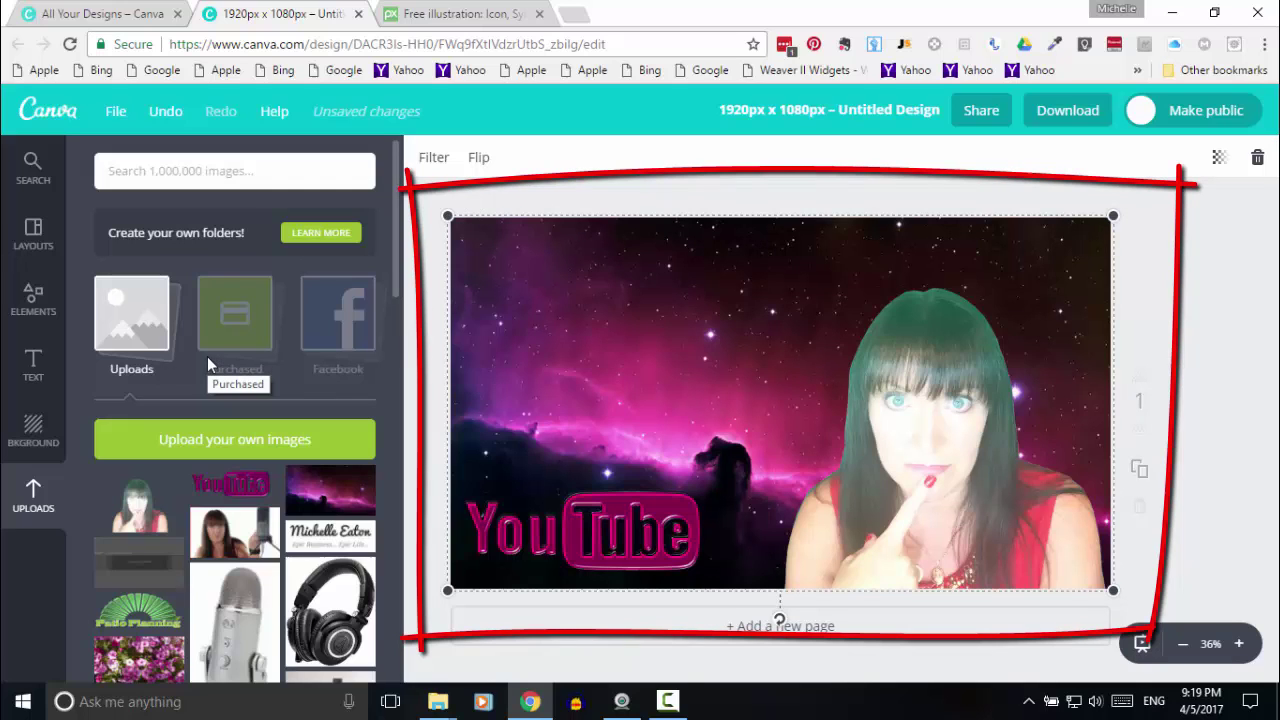
pyautogui.click(873, 436)
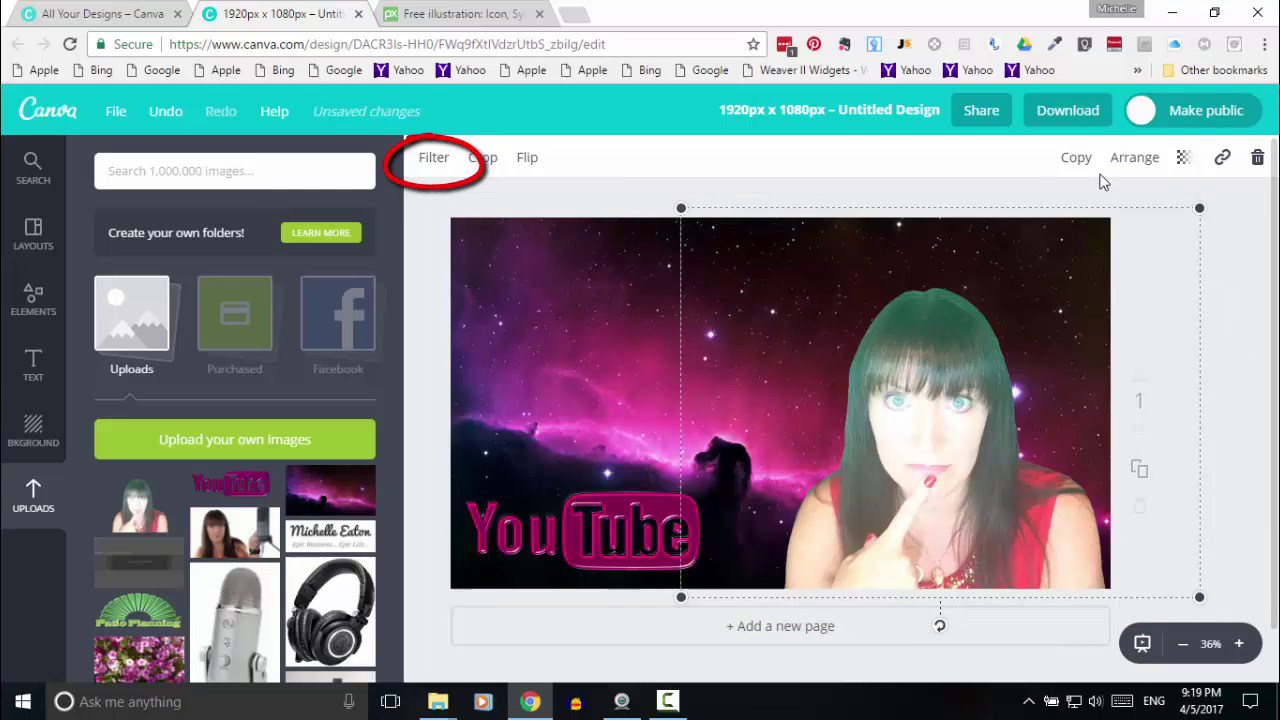
# Step: Adjust the portrait photo's Advanced filters to brightness -34, contrast +41 and saturation +33, plus a blur tweak
pyautogui.click(432, 160)
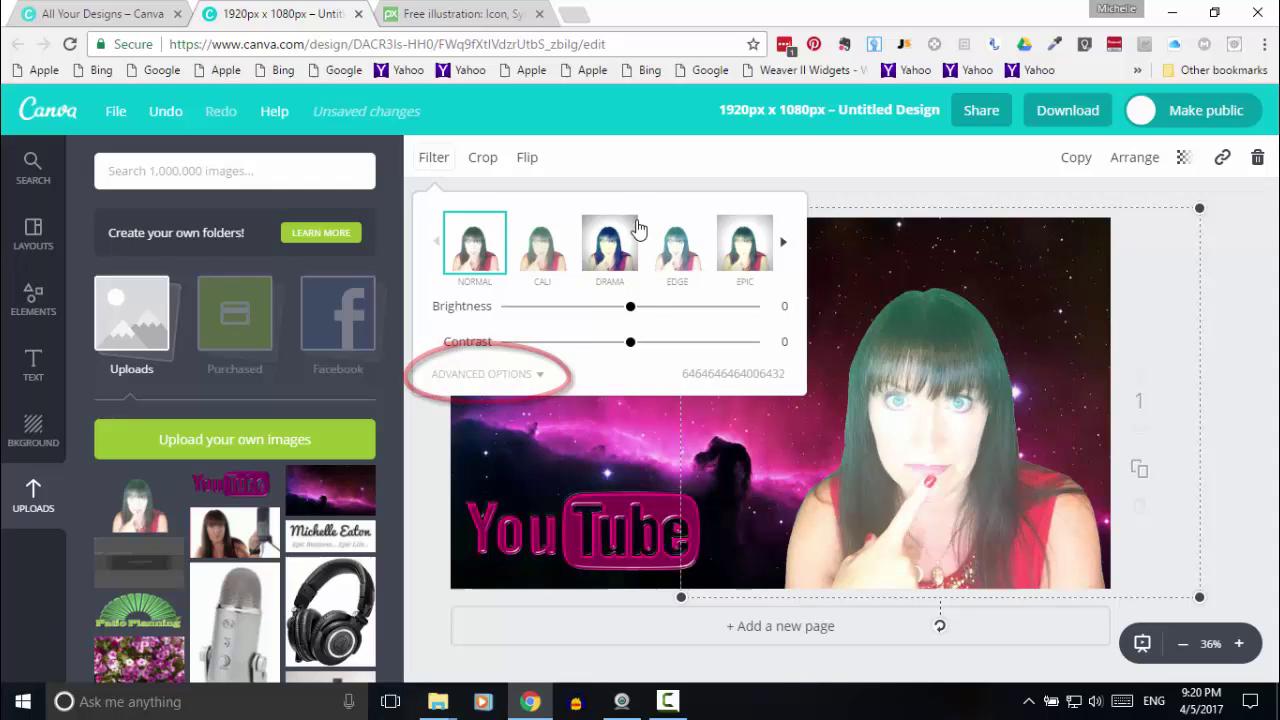
pyautogui.click(484, 375)
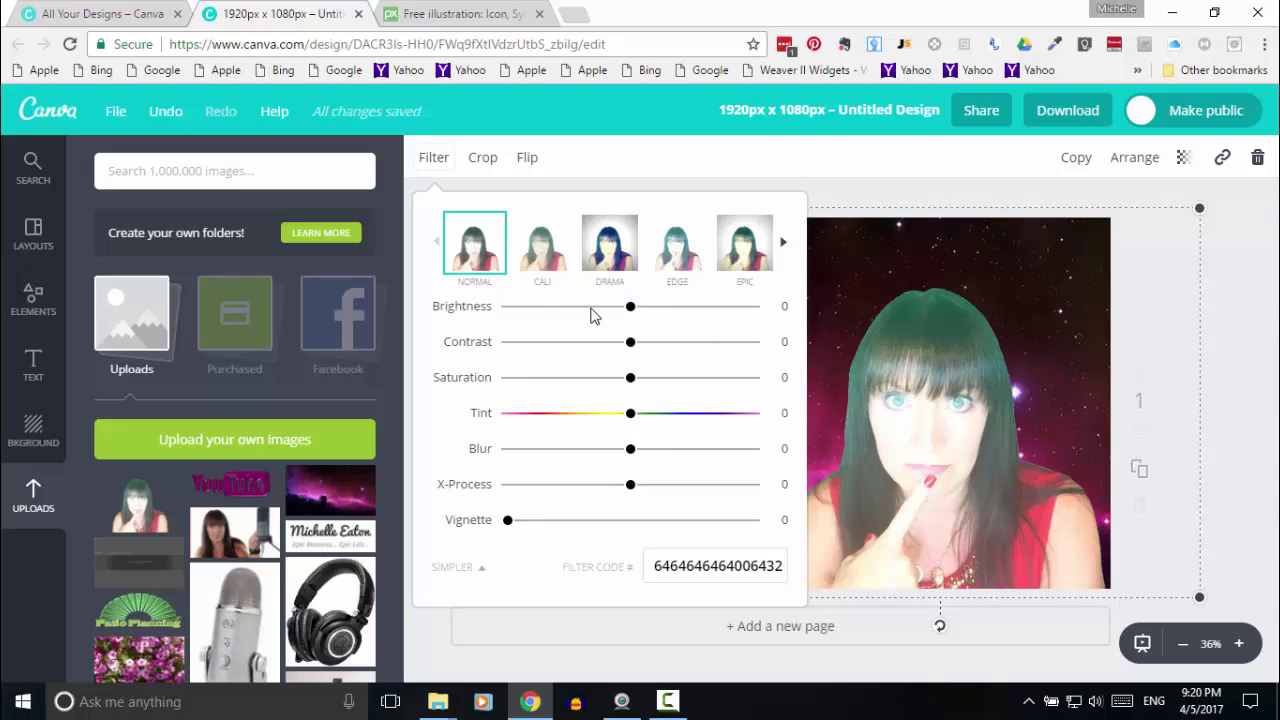
pyautogui.moveTo(631, 313); pyautogui.dragTo(592, 311)
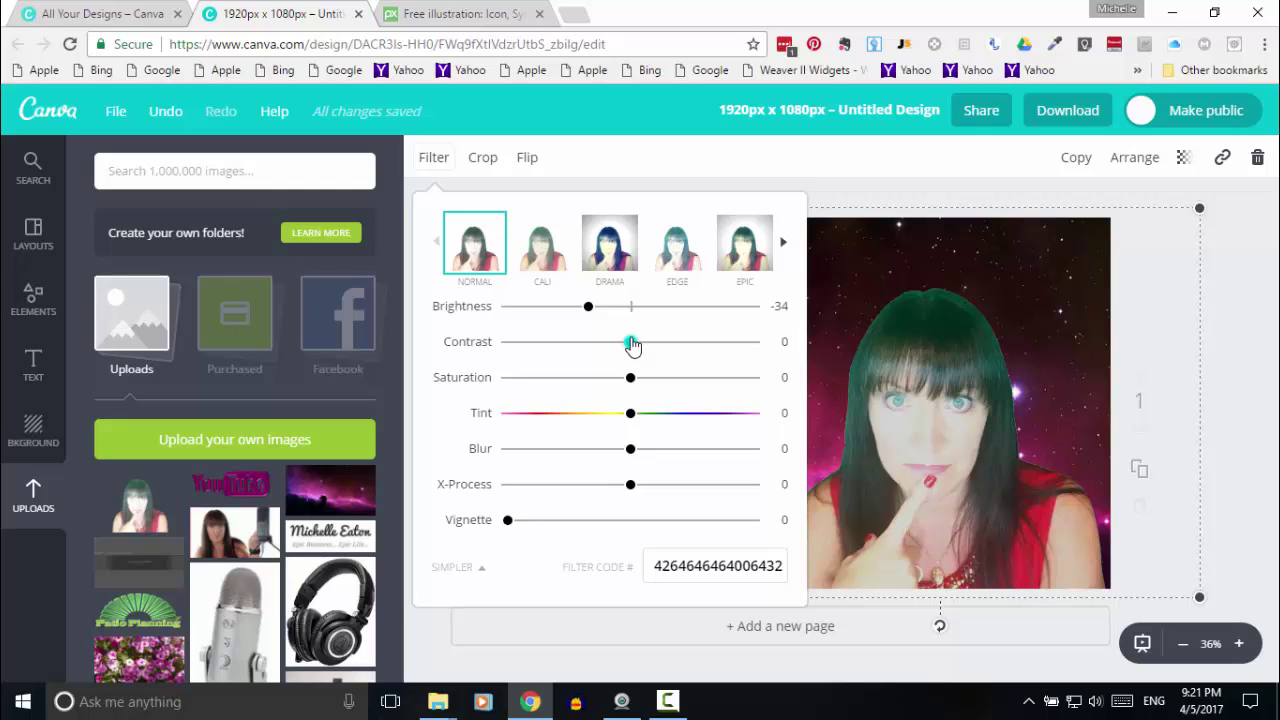
pyautogui.moveTo(640, 344); pyautogui.dragTo(682, 354)
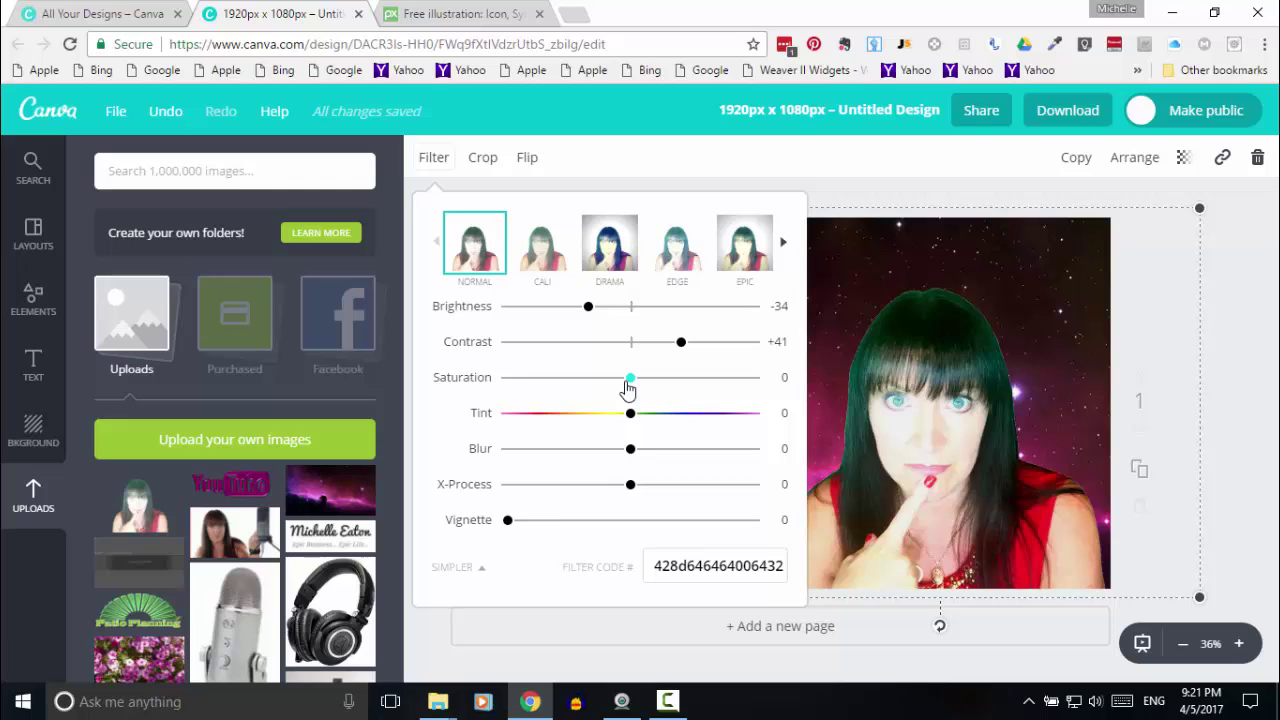
pyautogui.moveTo(630, 383); pyautogui.dragTo(670, 388)
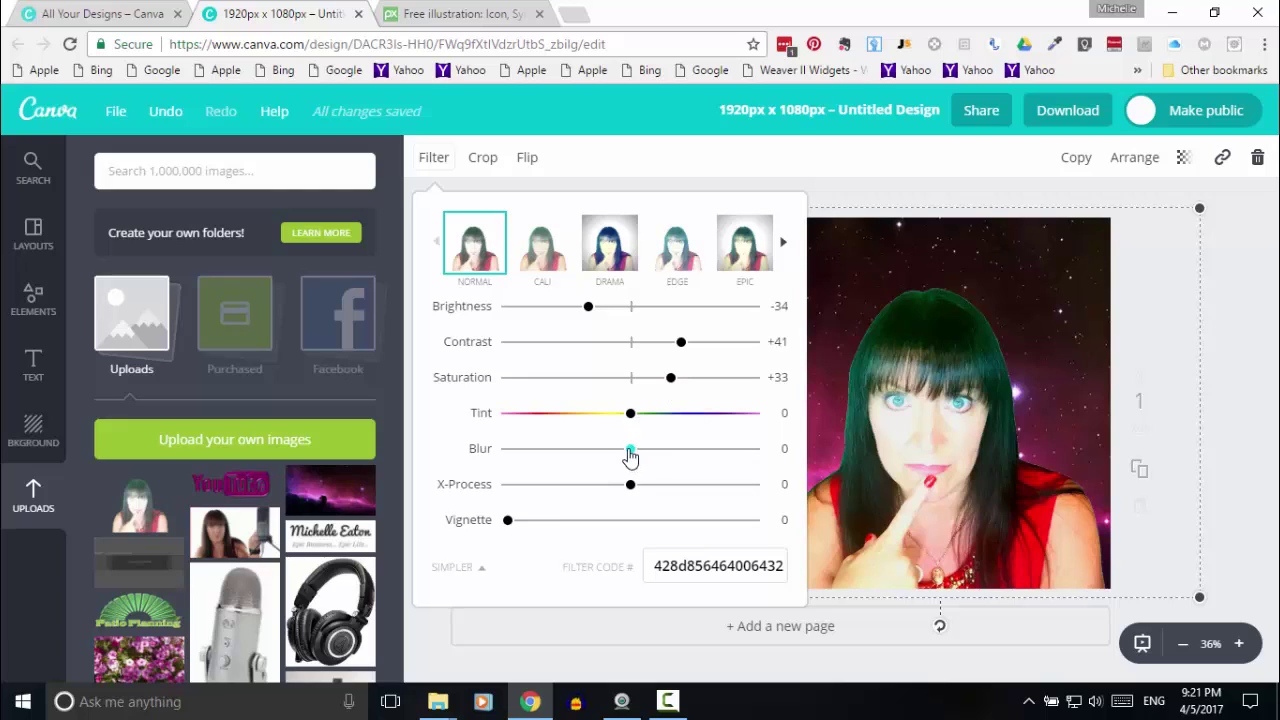
pyautogui.moveTo(630, 456); pyautogui.dragTo(598, 452)
pyautogui.click(944, 192)
pyautogui.click(948, 196)
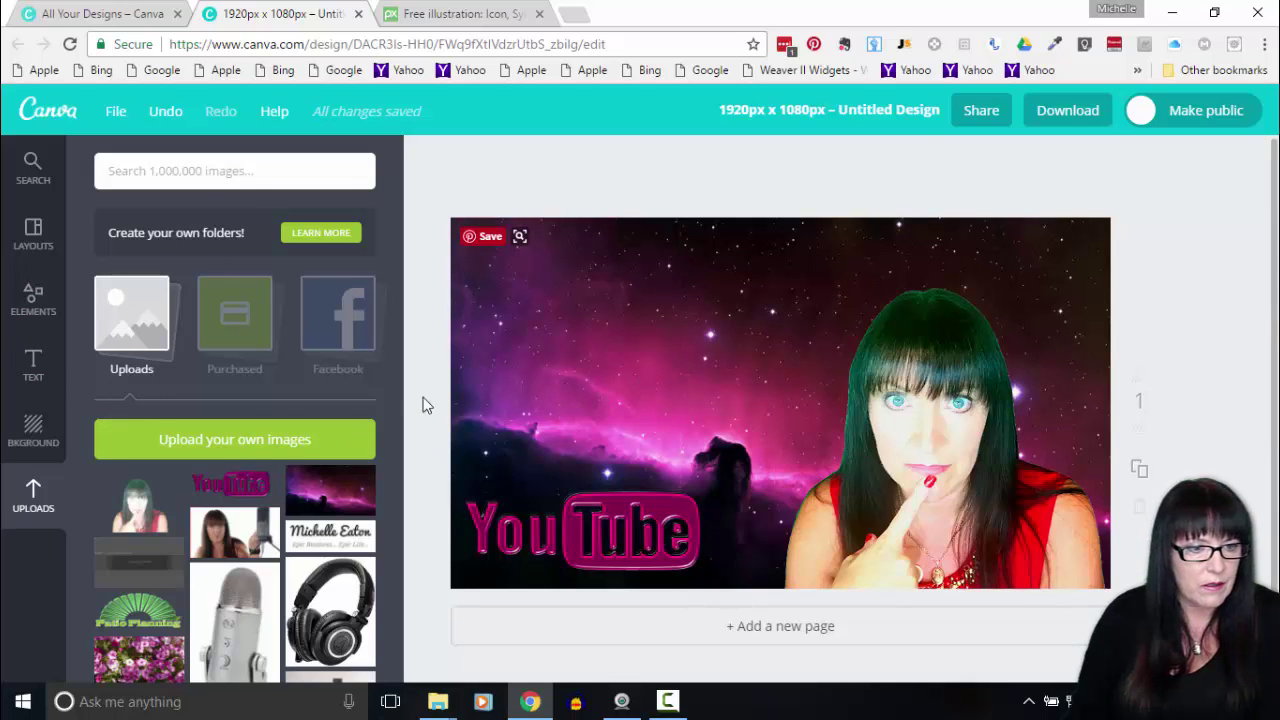
# Step: Add a white notched-corner shape and shrink it at the top-left so the YouTube logo shows
pyautogui.click(17, 300)
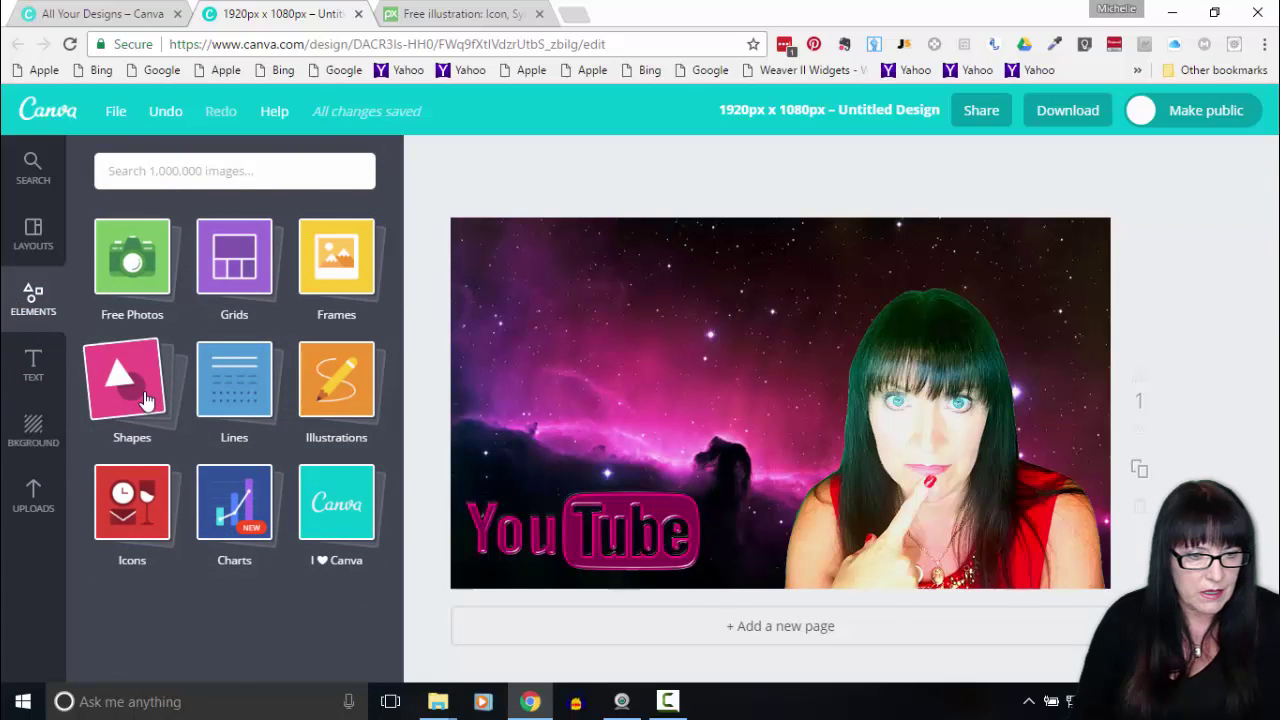
pyautogui.click(145, 400)
pyautogui.scroll(-3, 283, 604)
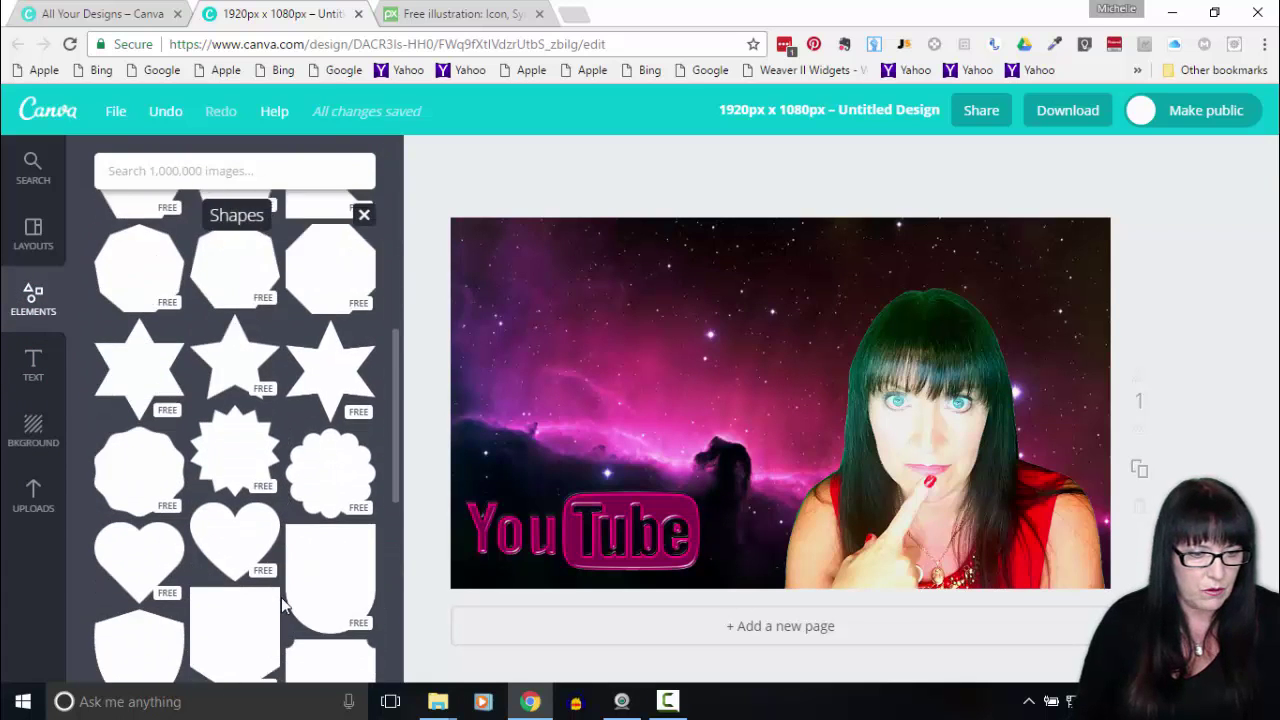
pyautogui.scroll(-5, 283, 604)
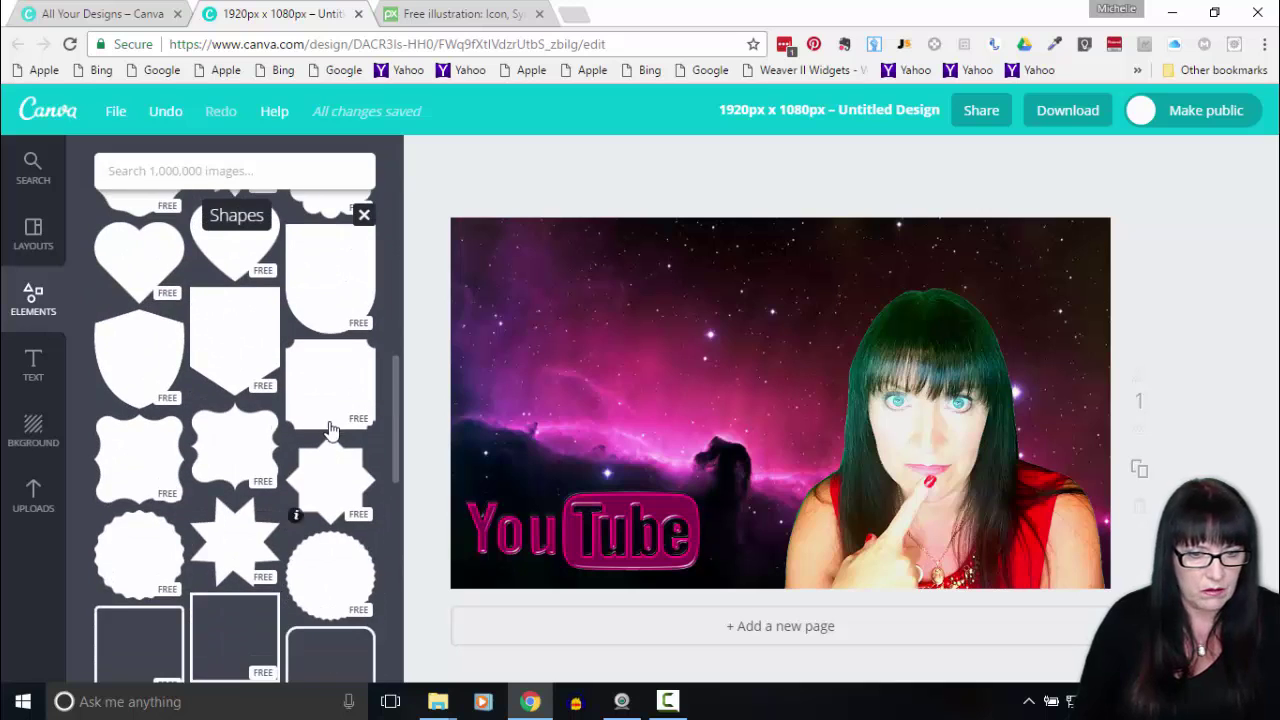
pyautogui.click(330, 405)
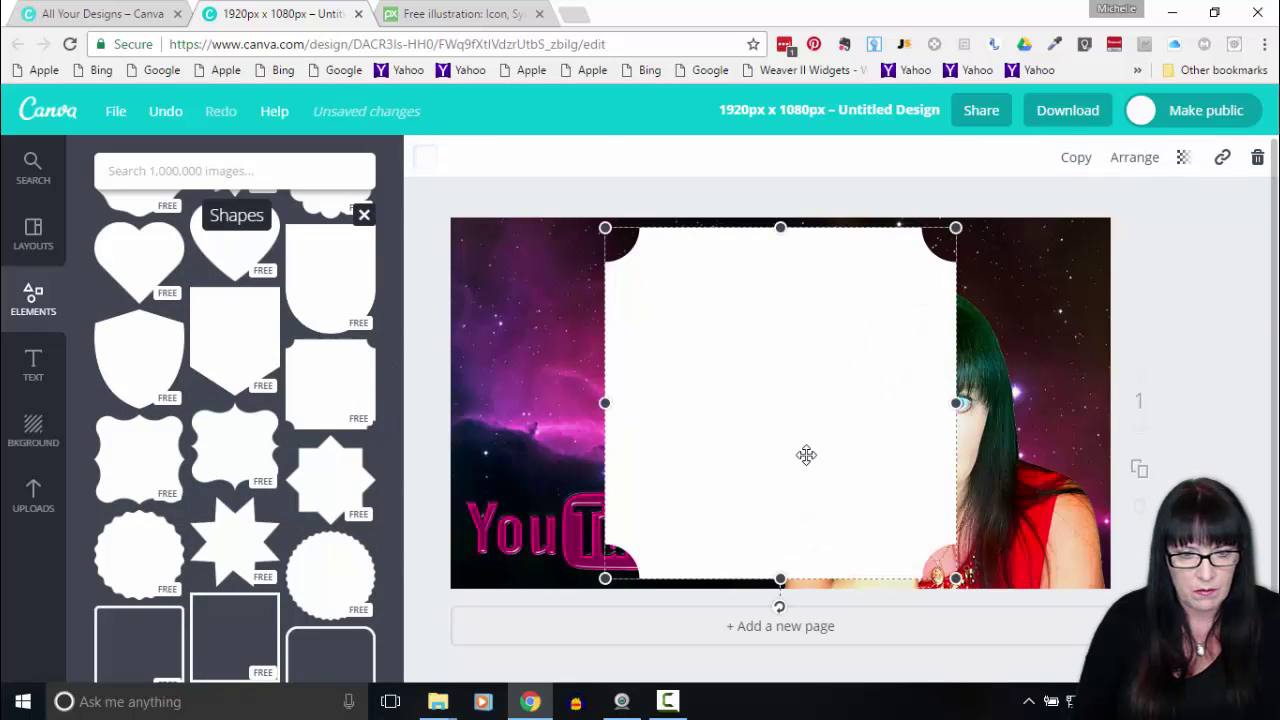
pyautogui.moveTo(806, 455); pyautogui.dragTo(658, 457)
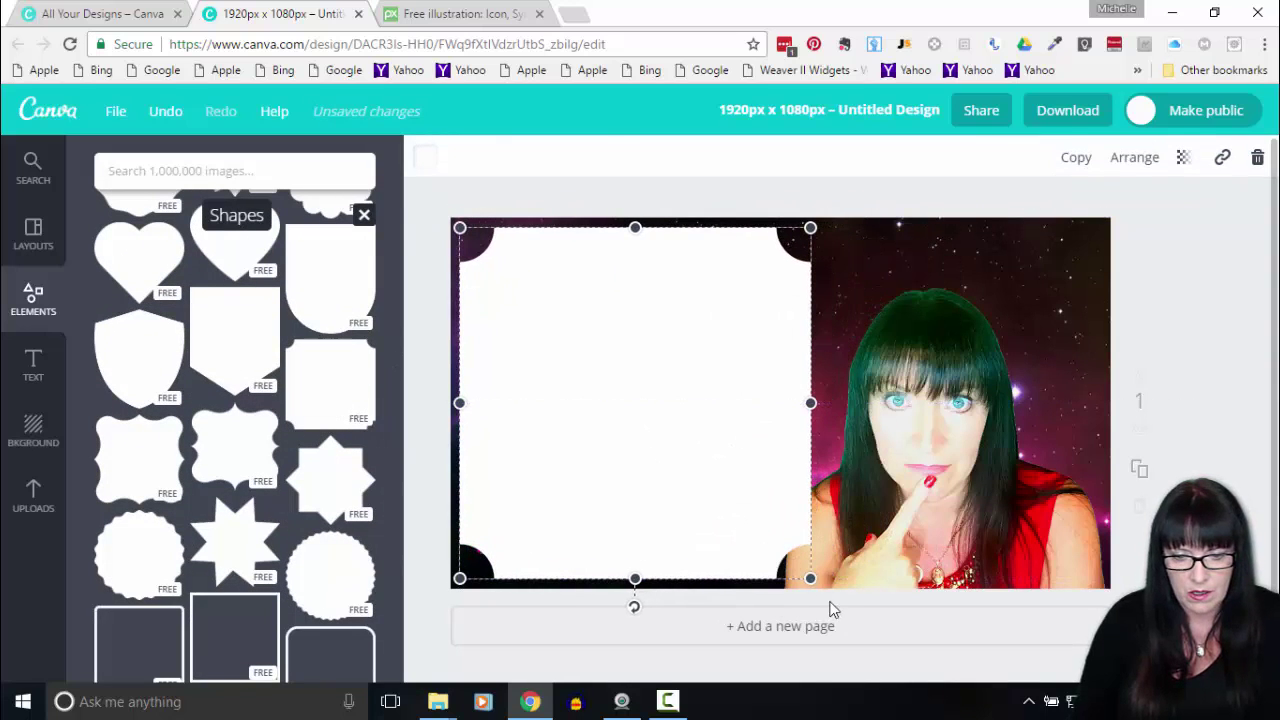
pyautogui.moveTo(810, 578); pyautogui.dragTo(714, 483)
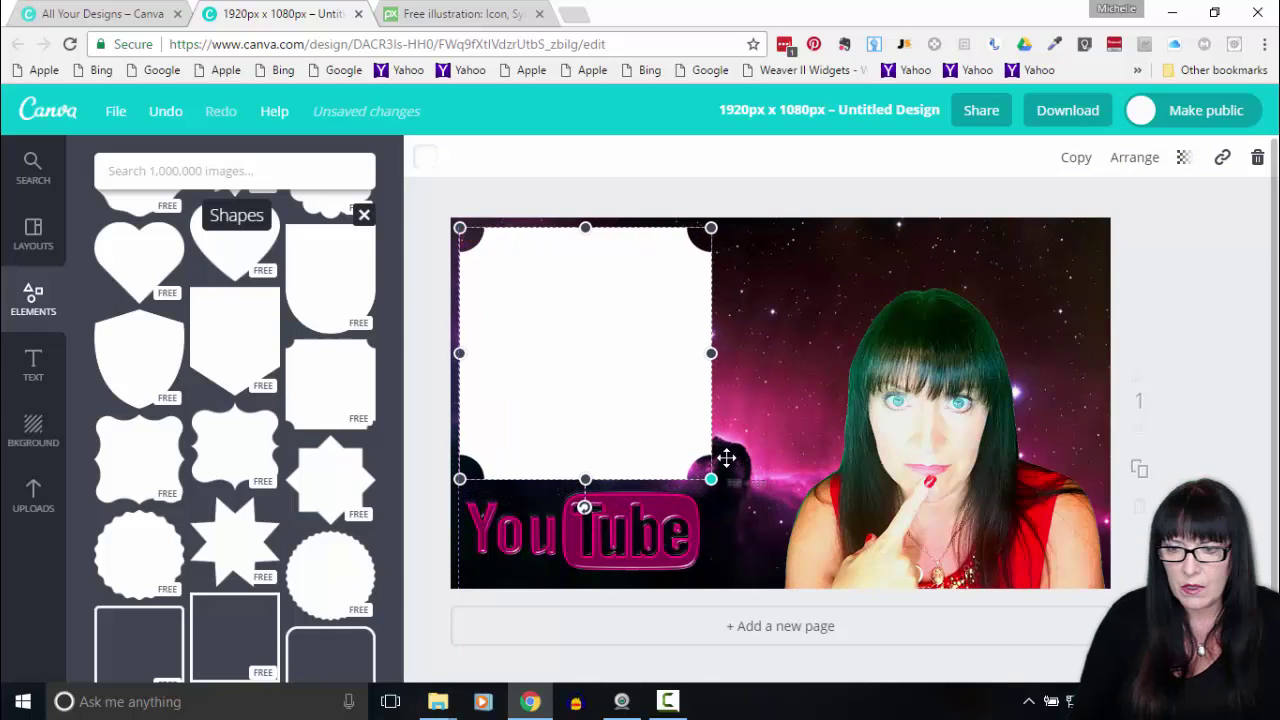
# Step: Set the white box's transparency to 86
pyautogui.click(1182, 159)
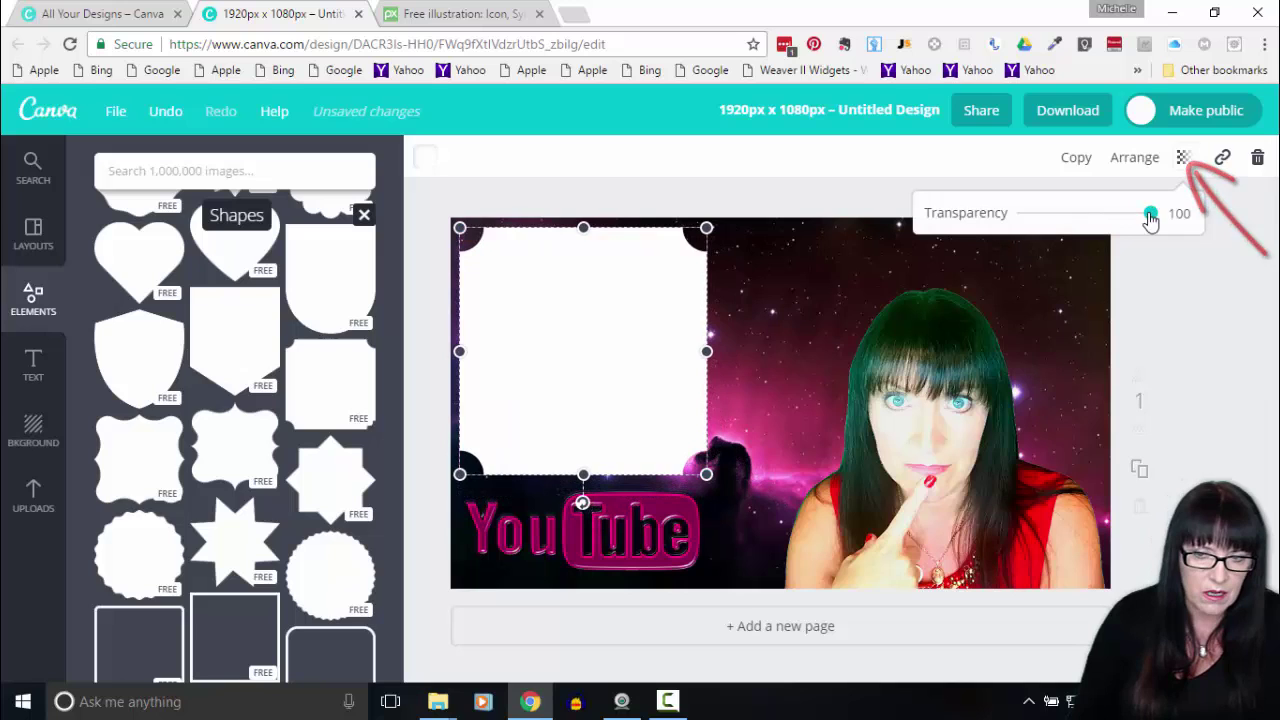
pyautogui.moveTo(1150, 214); pyautogui.dragTo(1135, 220)
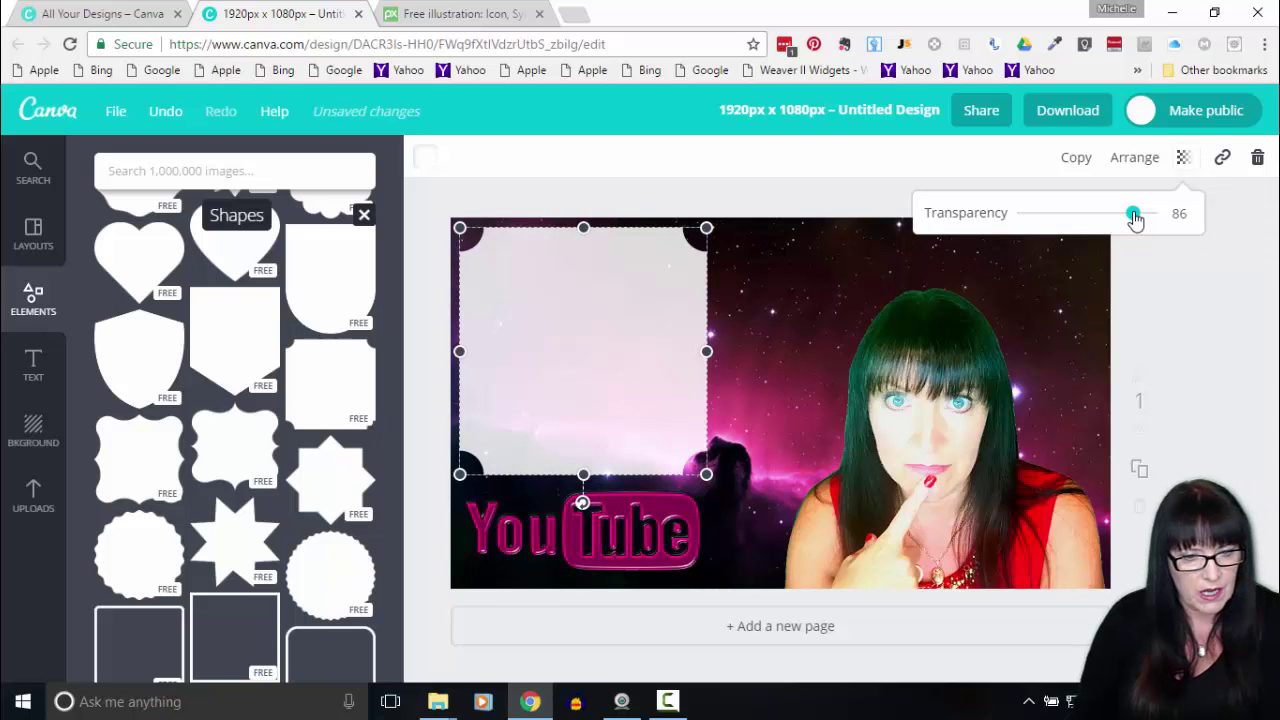
pyautogui.click(571, 363)
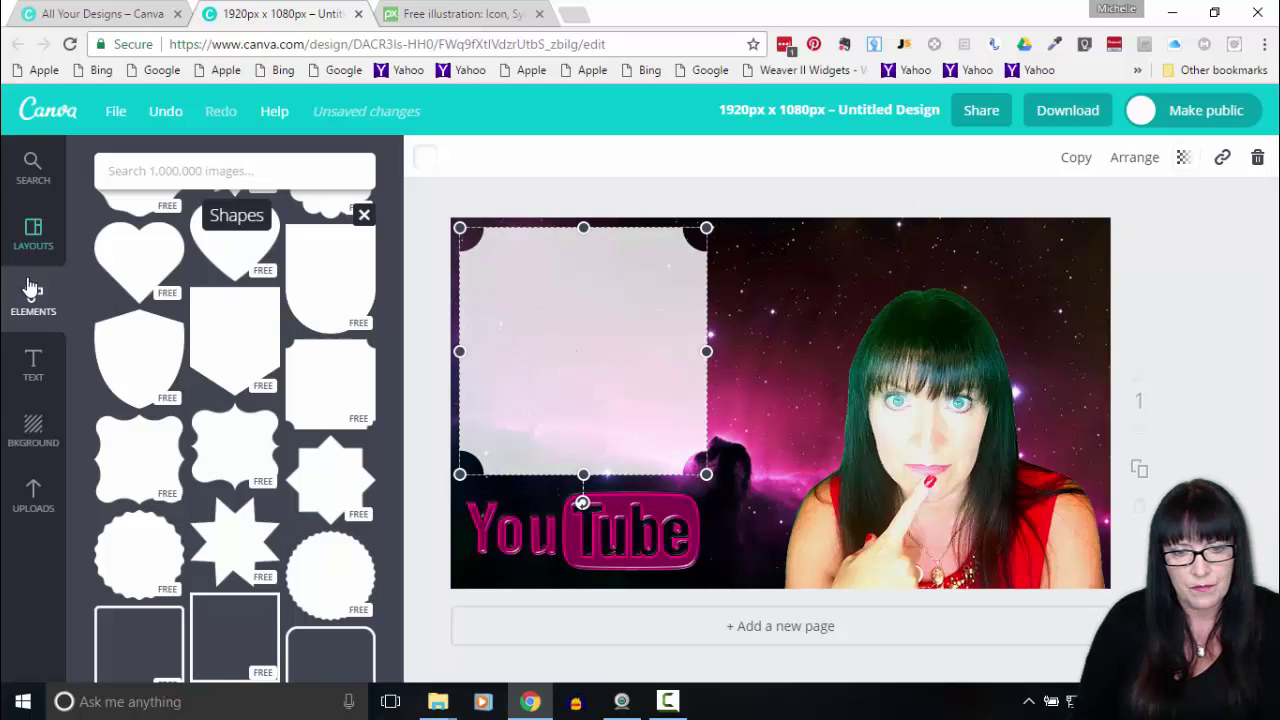
pyautogui.click(36, 366)
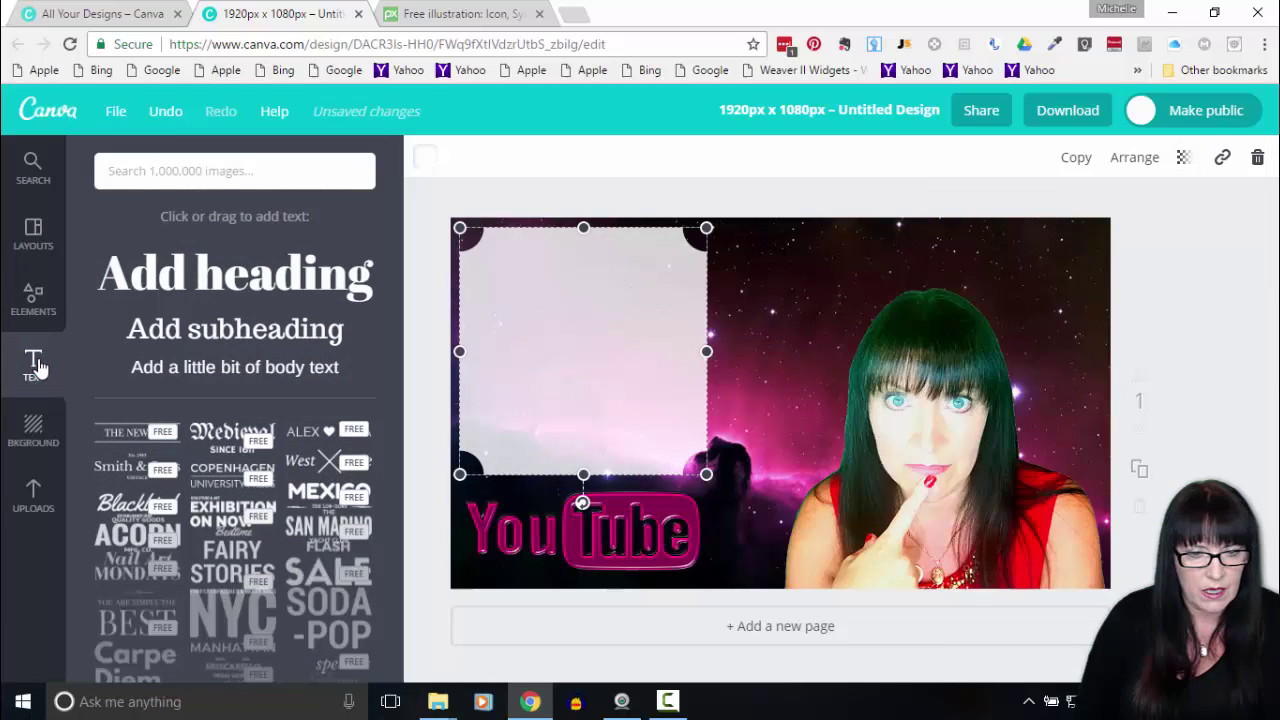
# Step: Add a heading in the Norwester font reading 'HOW TO MAKE' on the white box
pyautogui.moveTo(203, 275); pyautogui.dragTo(590, 285)
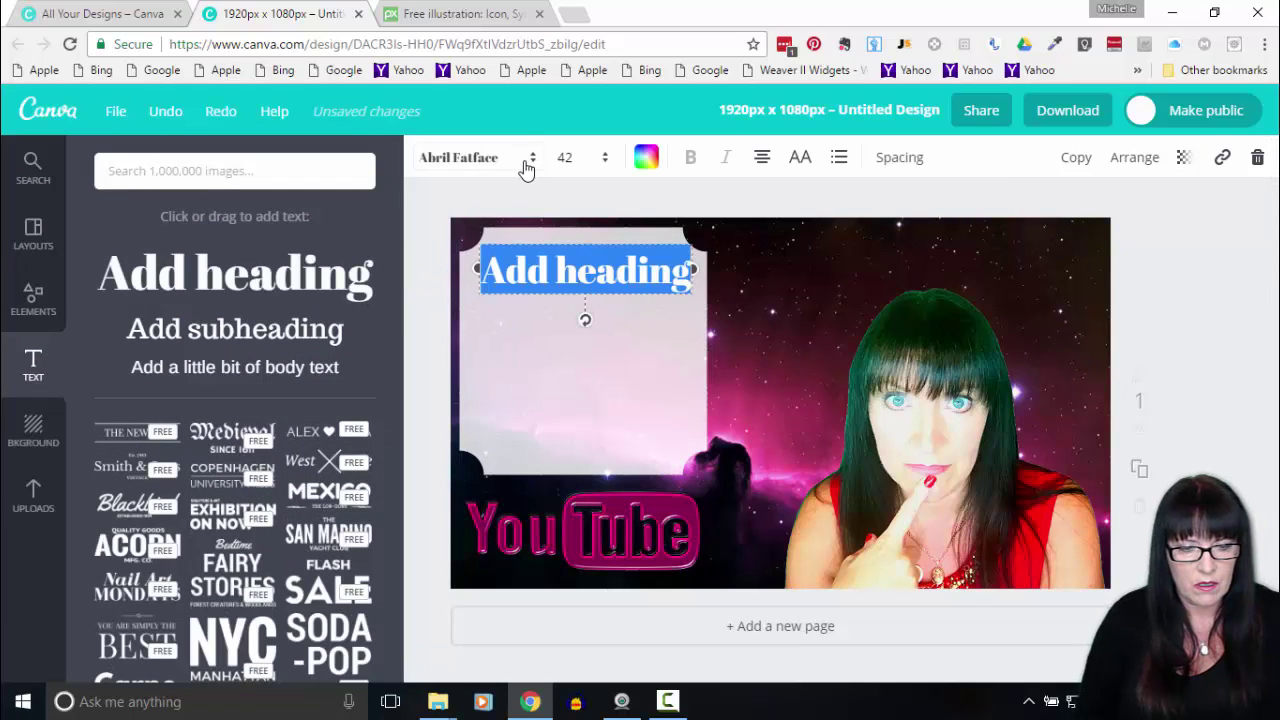
pyautogui.click(527, 162)
pyautogui.scroll(-10, 540, 450)
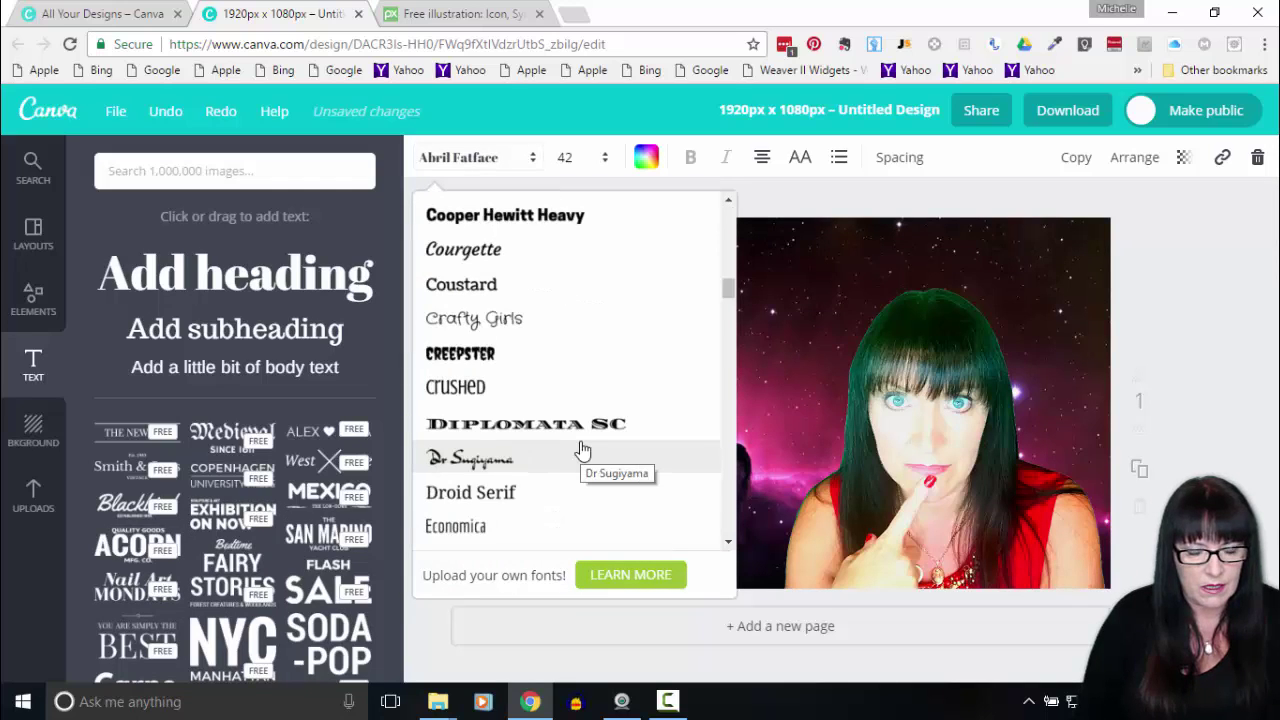
pyautogui.scroll(-2, 583, 450)
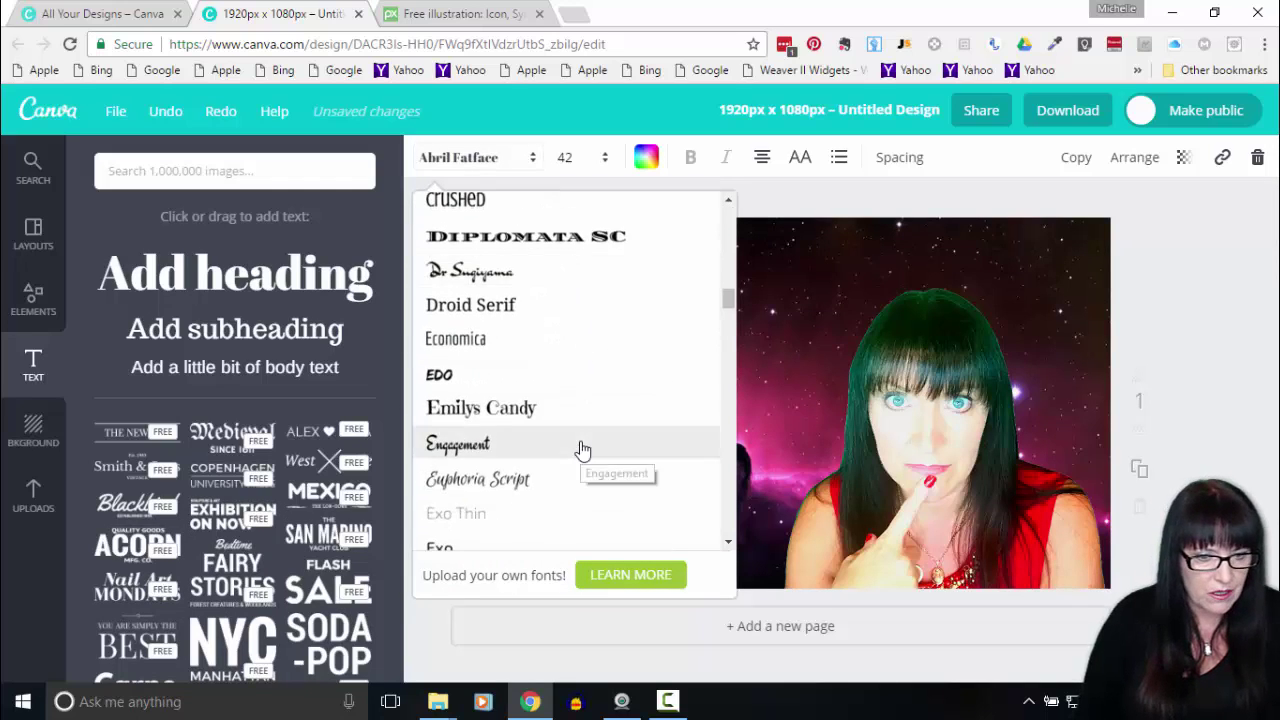
pyautogui.scroll(-5, 583, 450)
pyautogui.scroll(-5, 583, 450)
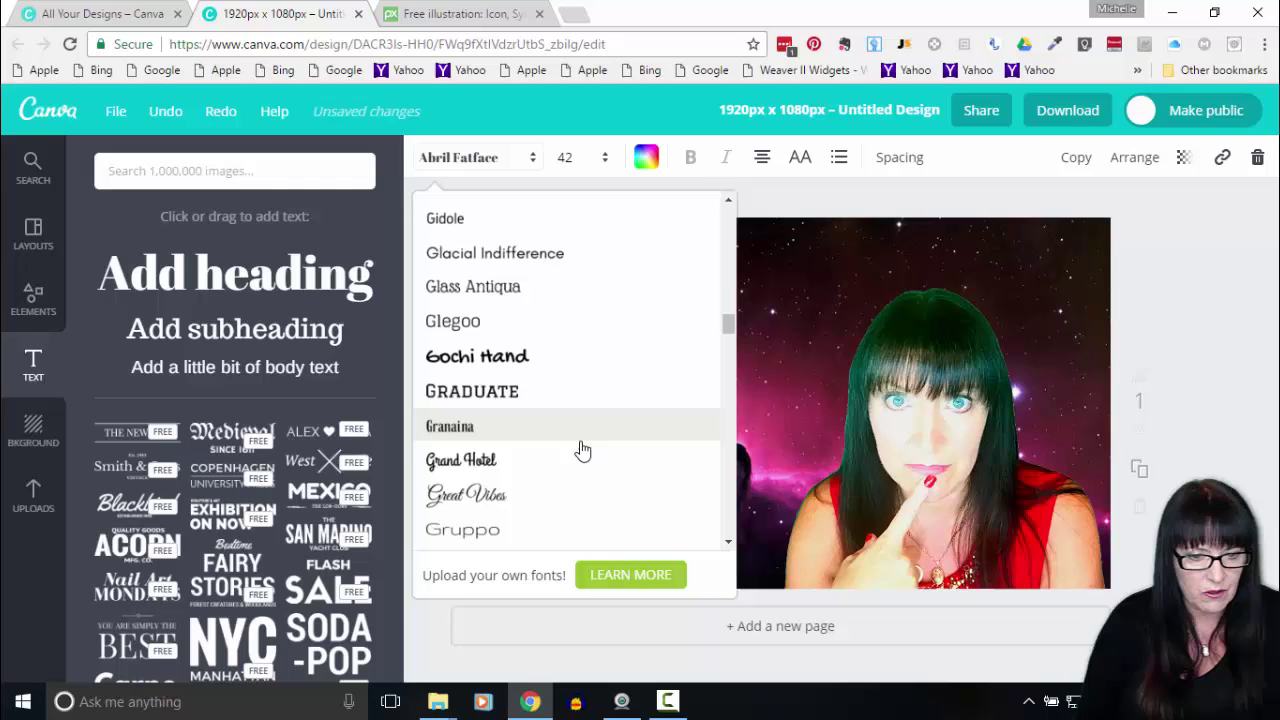
pyautogui.scroll(-8, 583, 450)
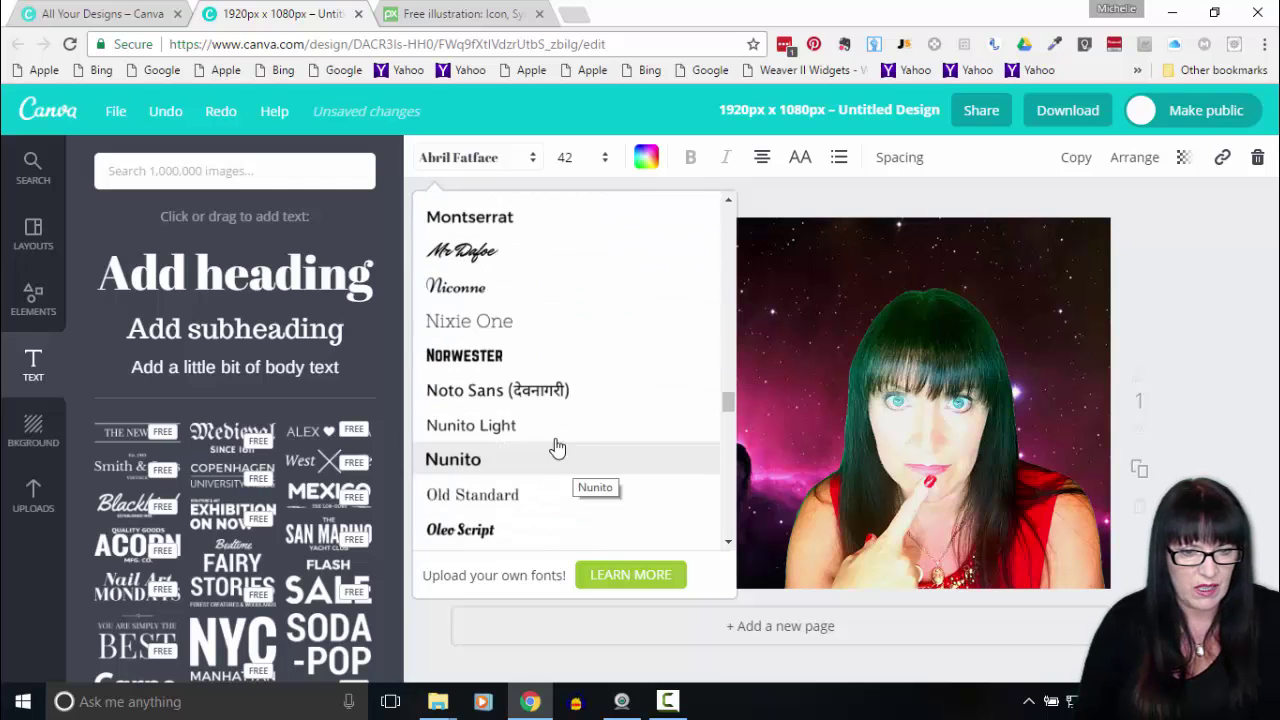
pyautogui.click(470, 368)
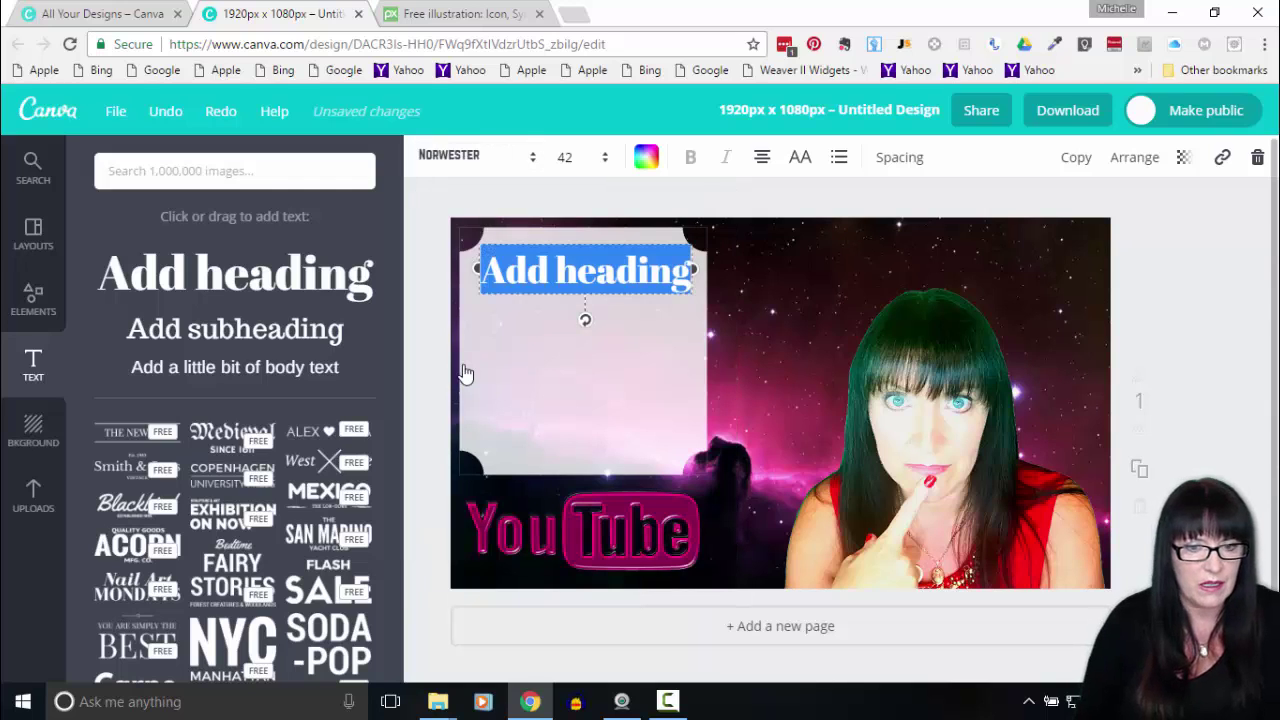
pyautogui.write('HOW T')
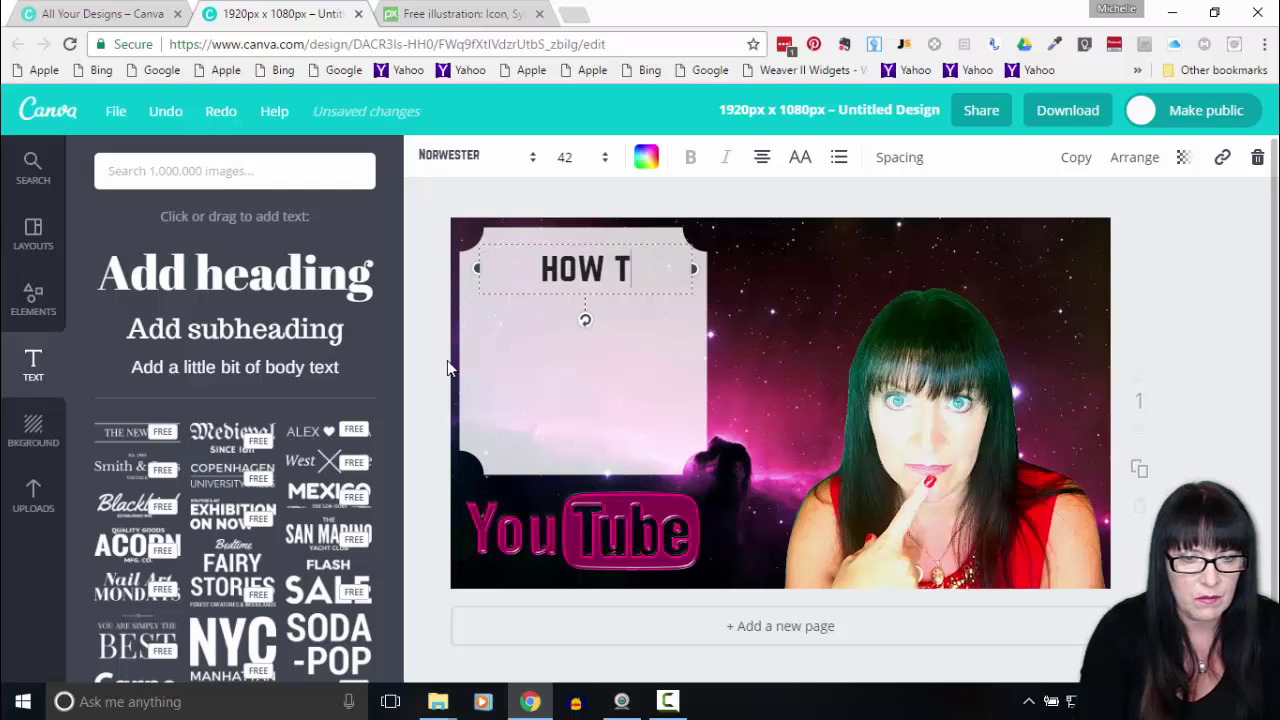
pyautogui.write('O MAKE')
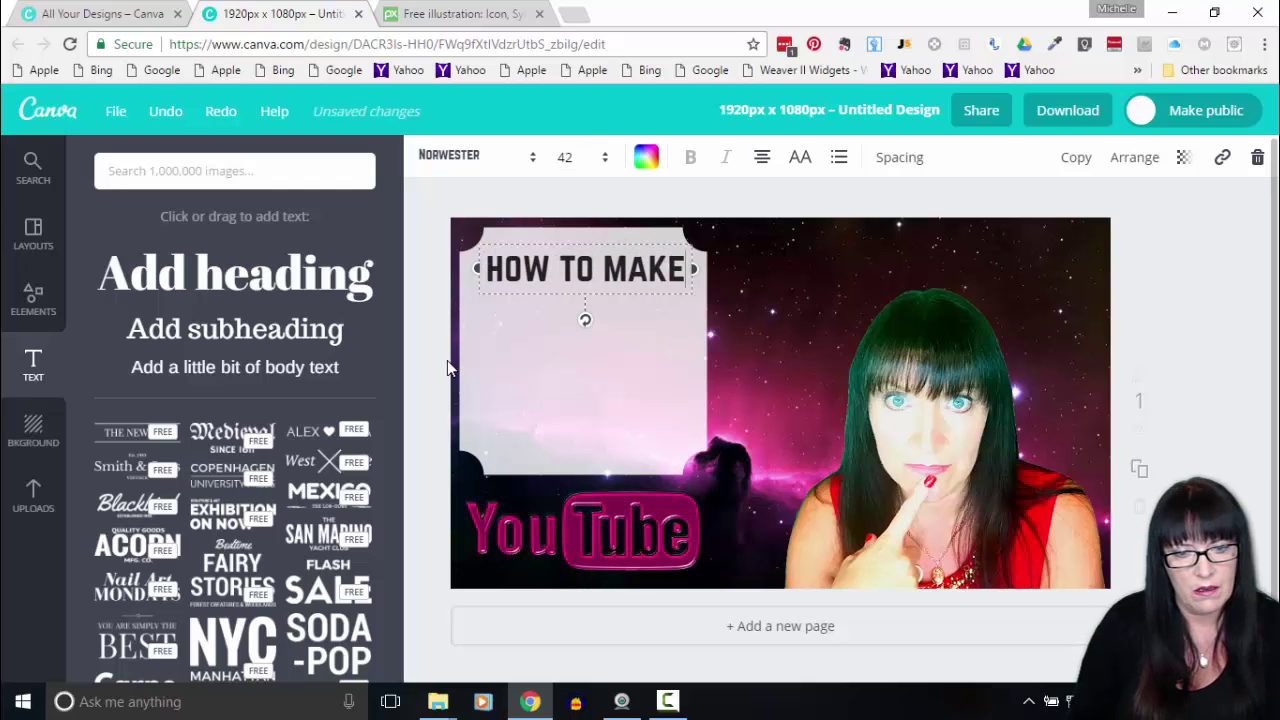
# Step: Make the HOW TO MAKE heading size 56 in dark grey
pyautogui.click(604, 160)
pyautogui.click(570, 442)
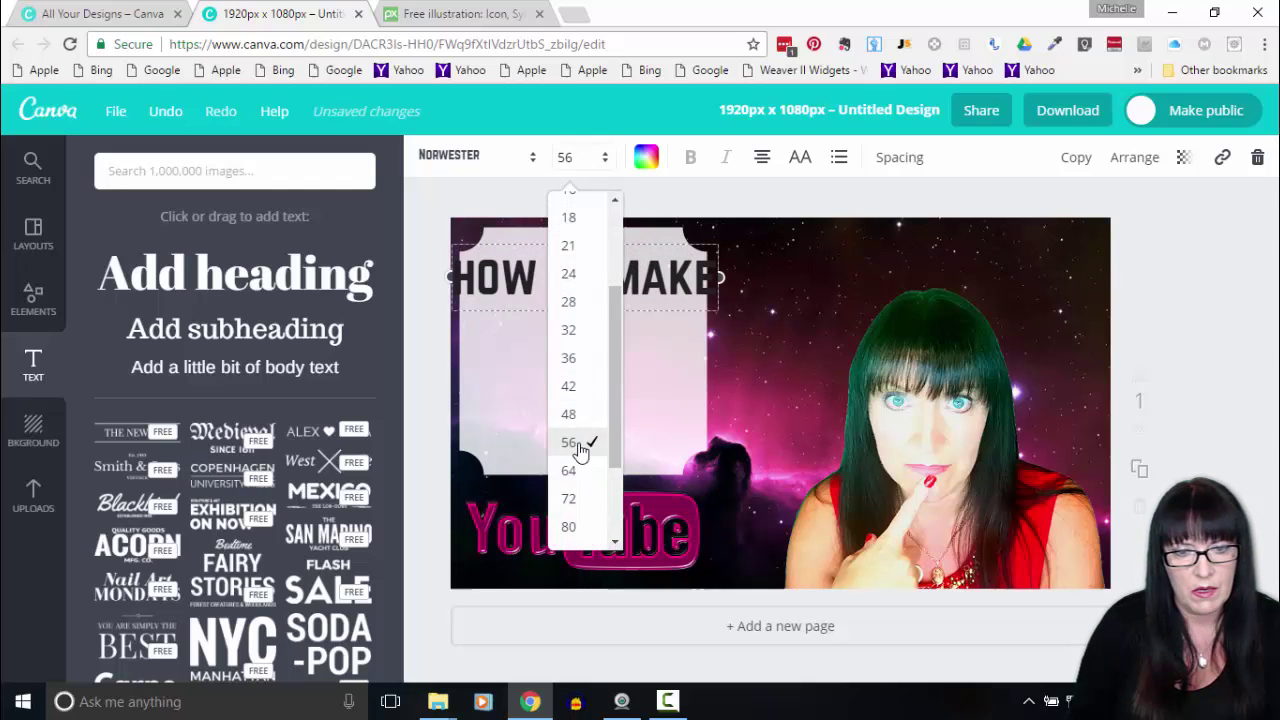
pyautogui.click(641, 166)
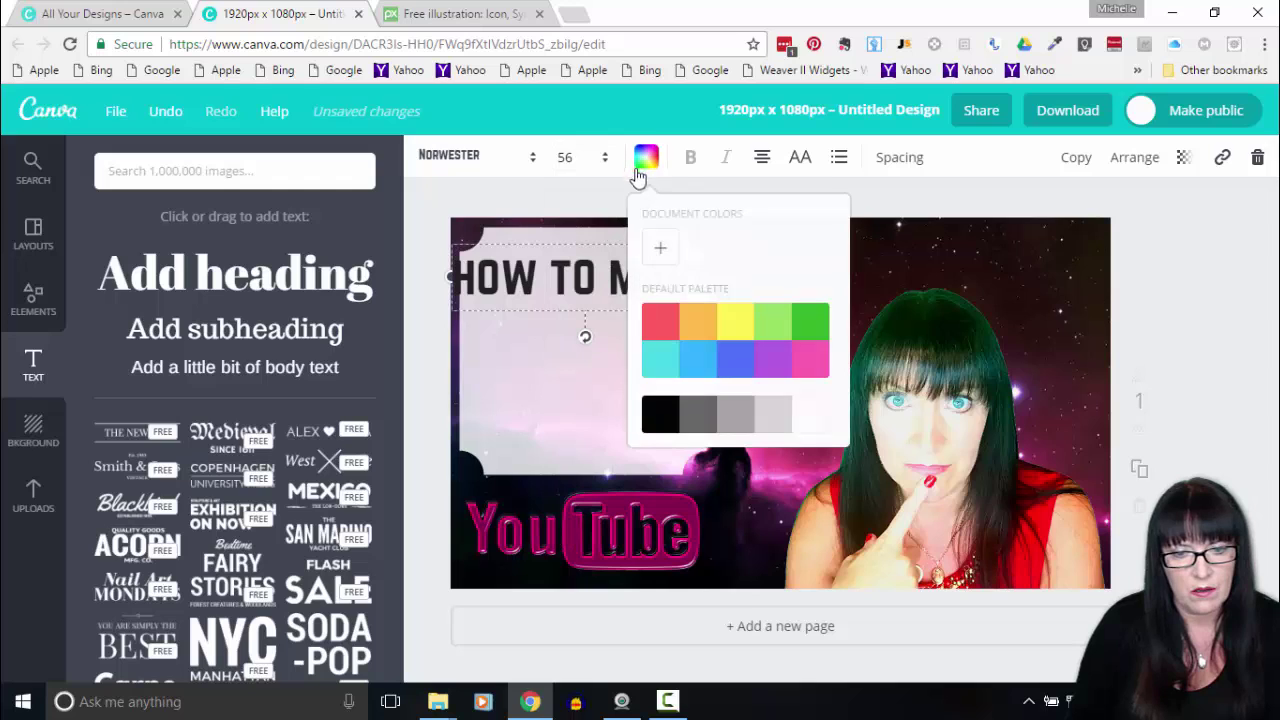
pyautogui.click(688, 414)
# Step: Widen the translucent box, centre the heading, and stretch its text box across the frame
pyautogui.click(566, 383)
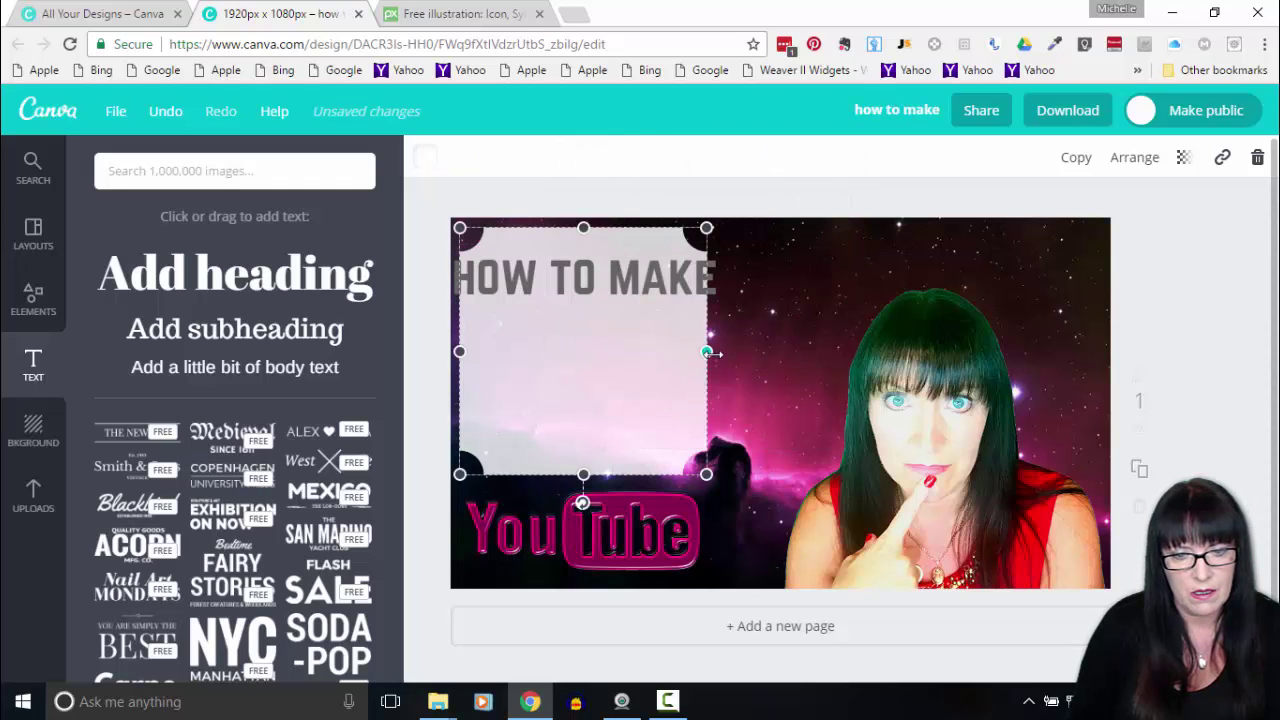
pyautogui.moveTo(707, 352); pyautogui.dragTo(743, 352)
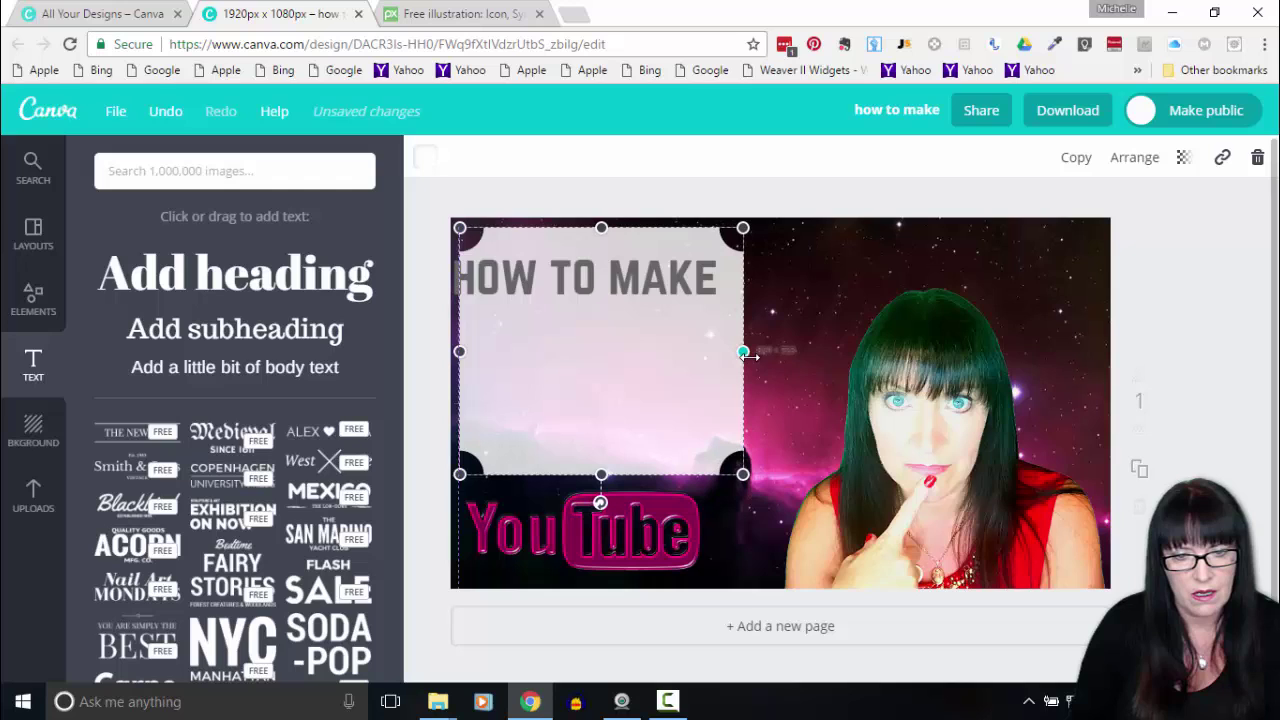
pyautogui.moveTo(638, 288); pyautogui.dragTo(645, 300)
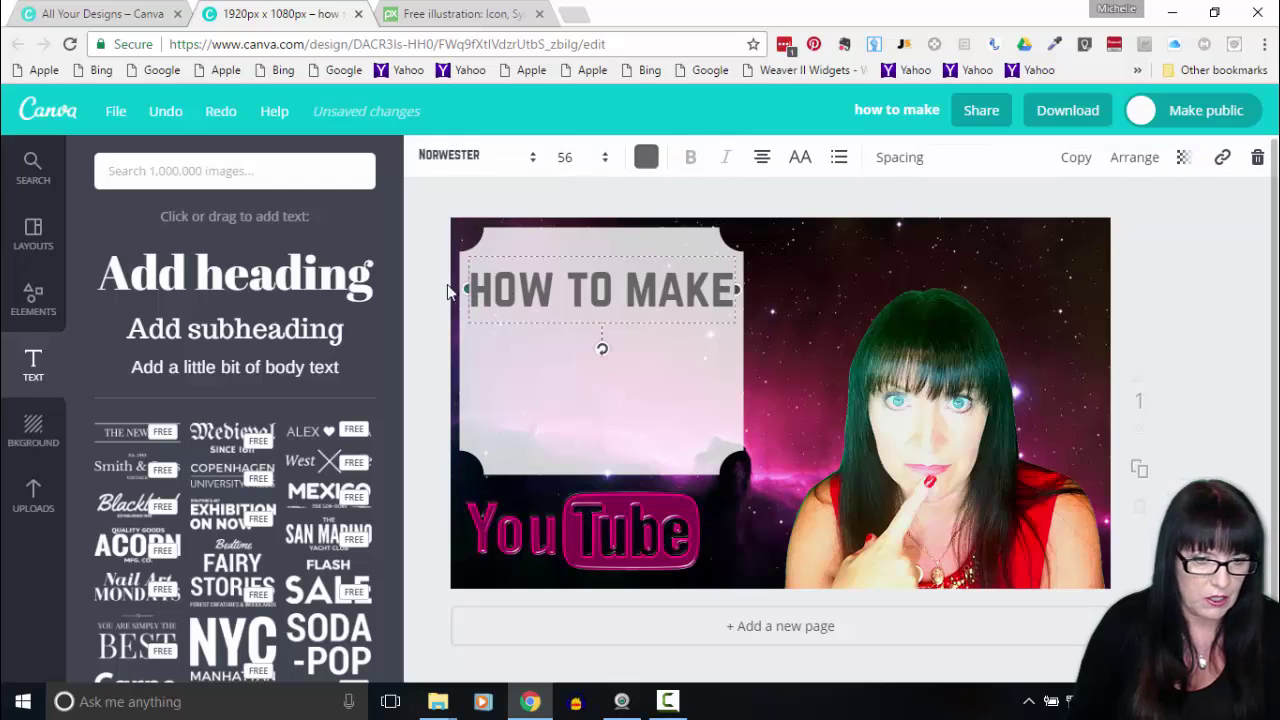
pyautogui.moveTo(463, 289); pyautogui.dragTo(455, 288)
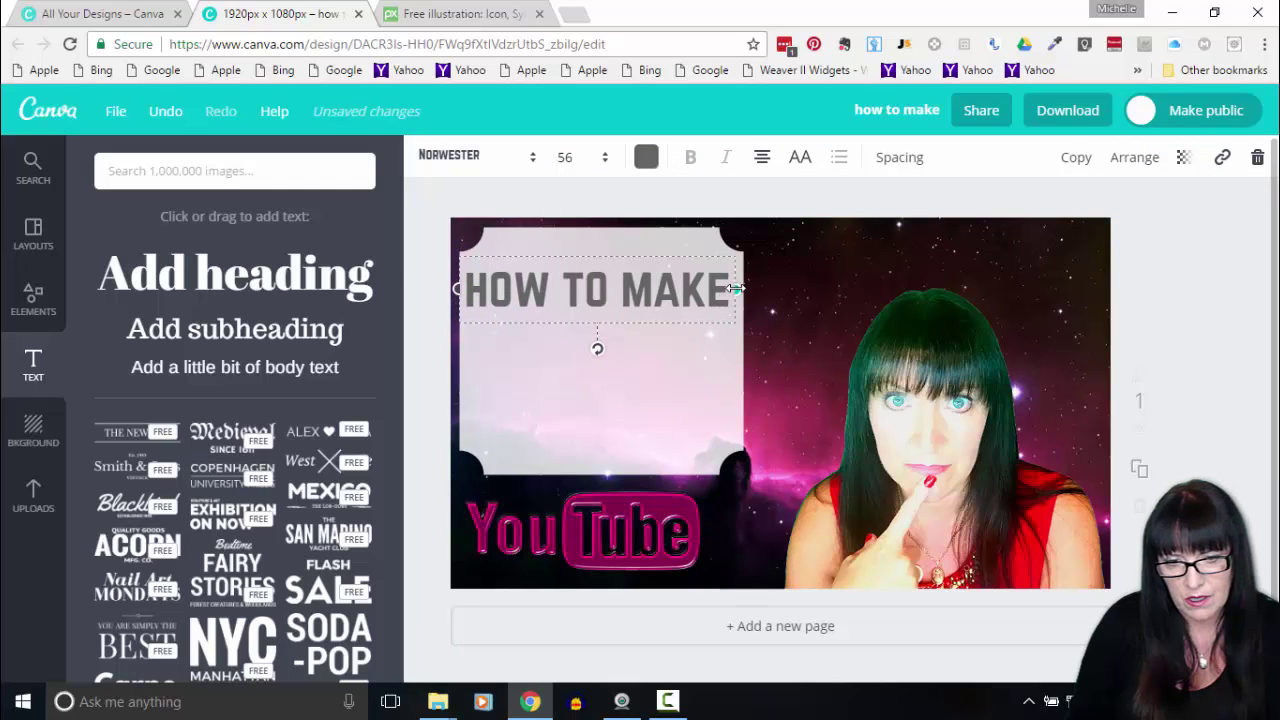
pyautogui.moveTo(735, 289); pyautogui.dragTo(745, 291)
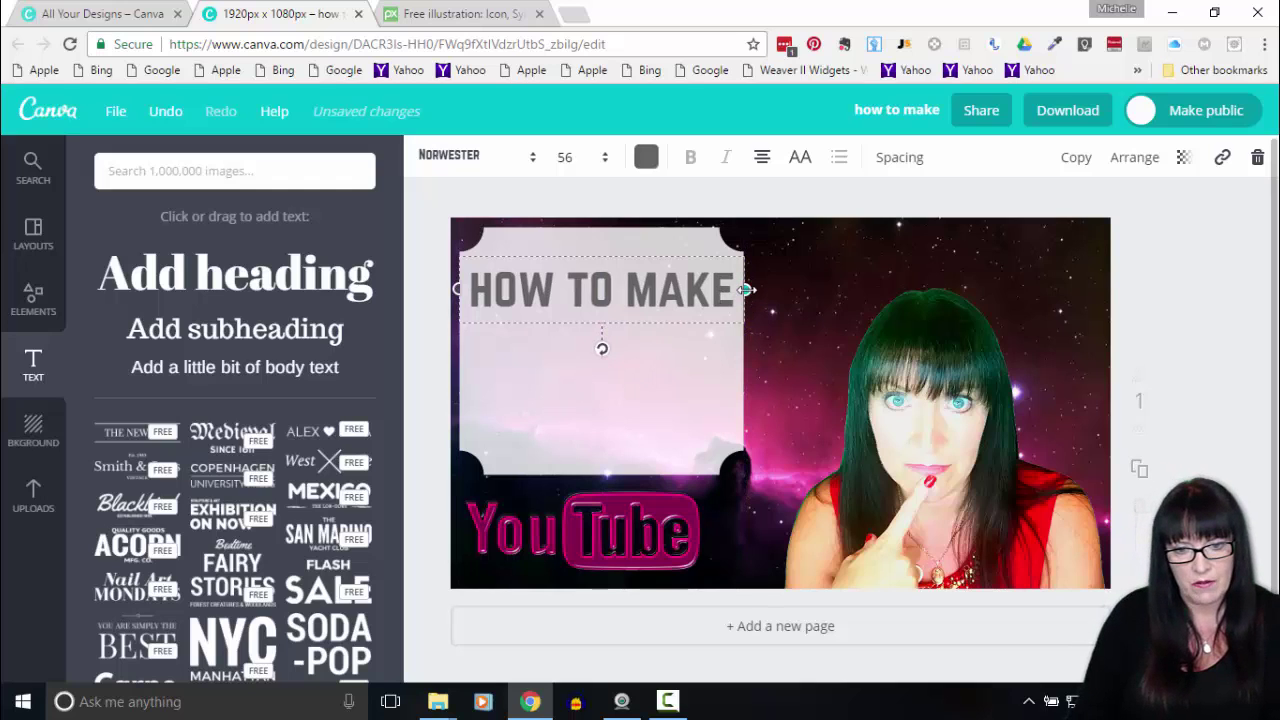
pyautogui.hotkey('ctrl', 'z')
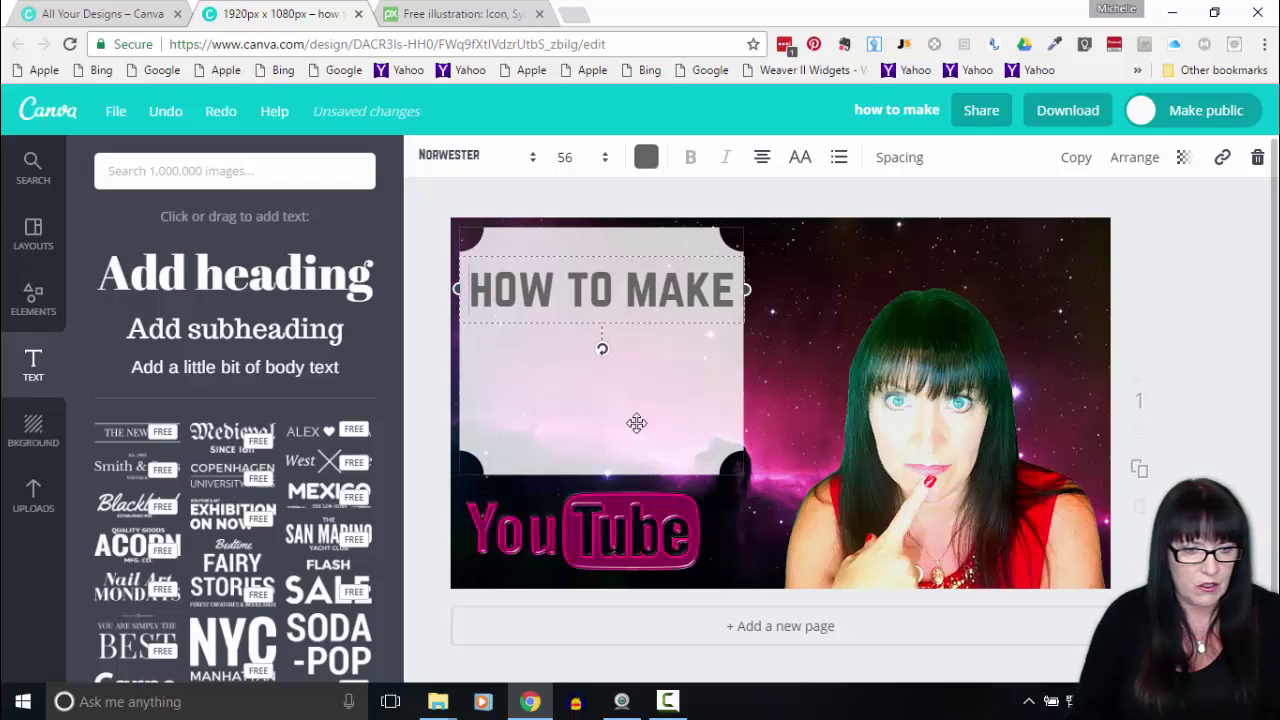
pyautogui.click(543, 366)
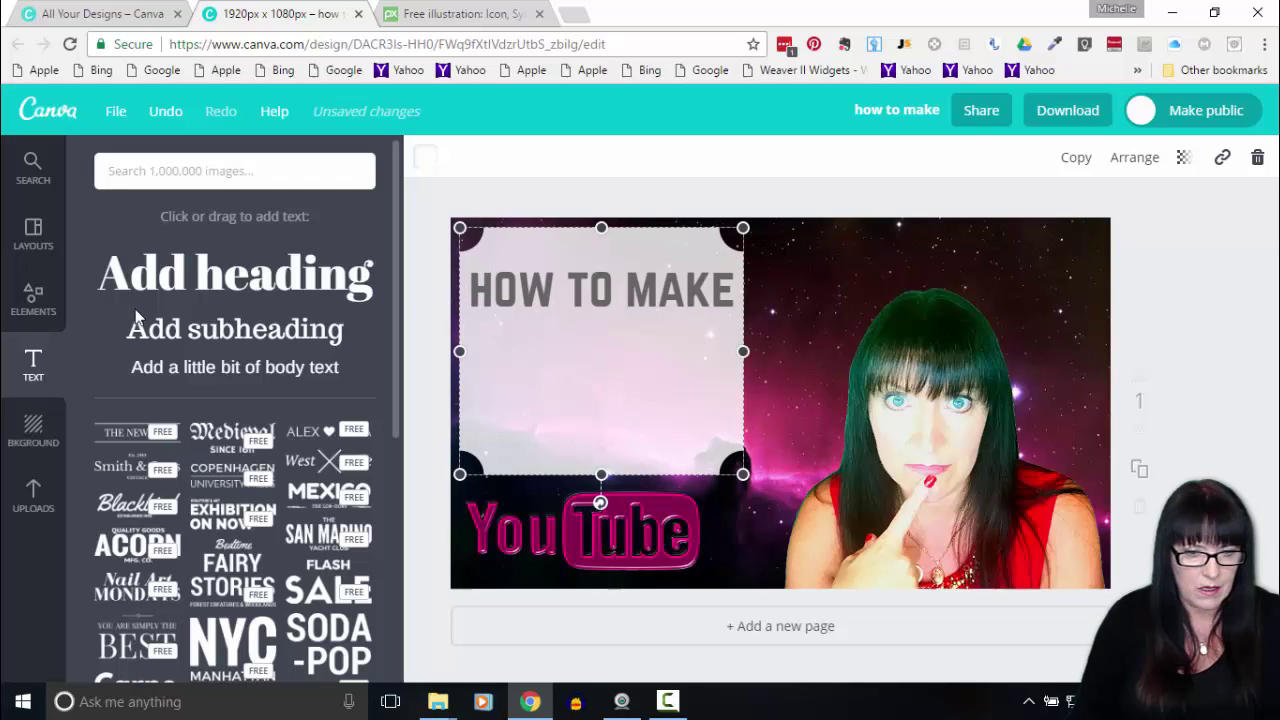
# Step: Add a second heading below HOW TO MAKE in dark grey Norwester at size 56
pyautogui.moveTo(200, 275); pyautogui.dragTo(763, 430)
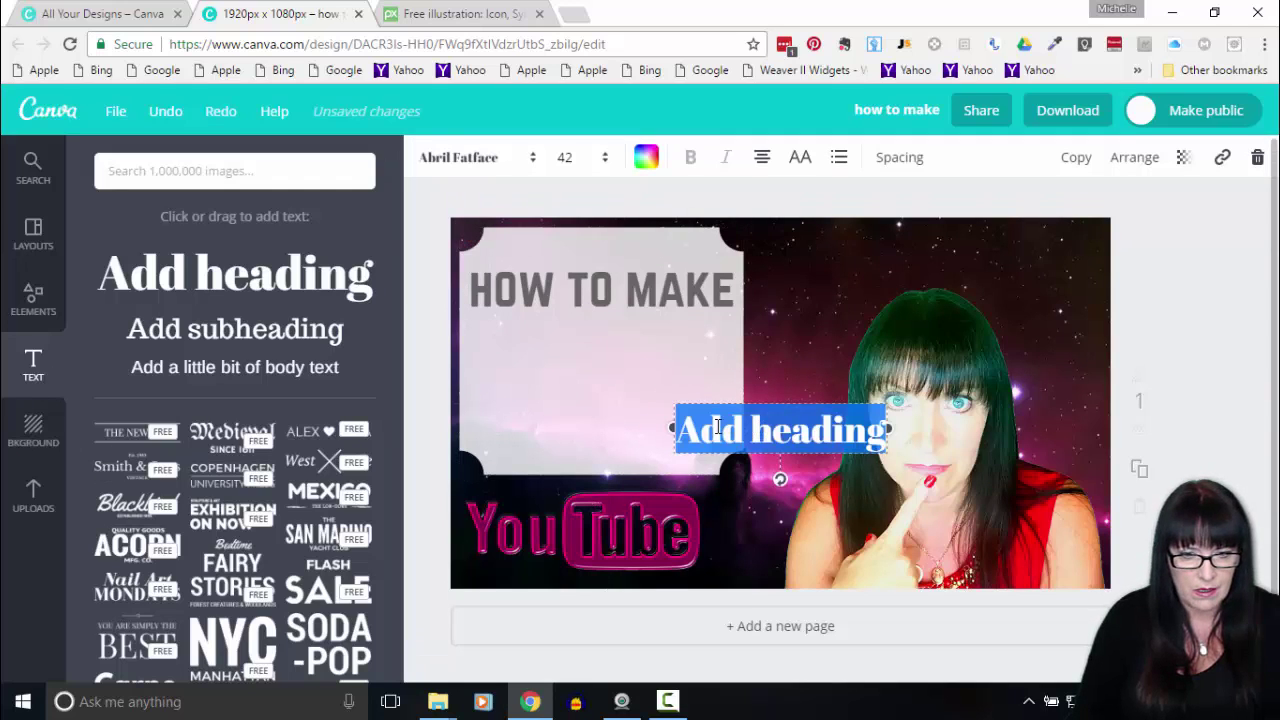
pyautogui.moveTo(774, 461); pyautogui.dragTo(600, 383)
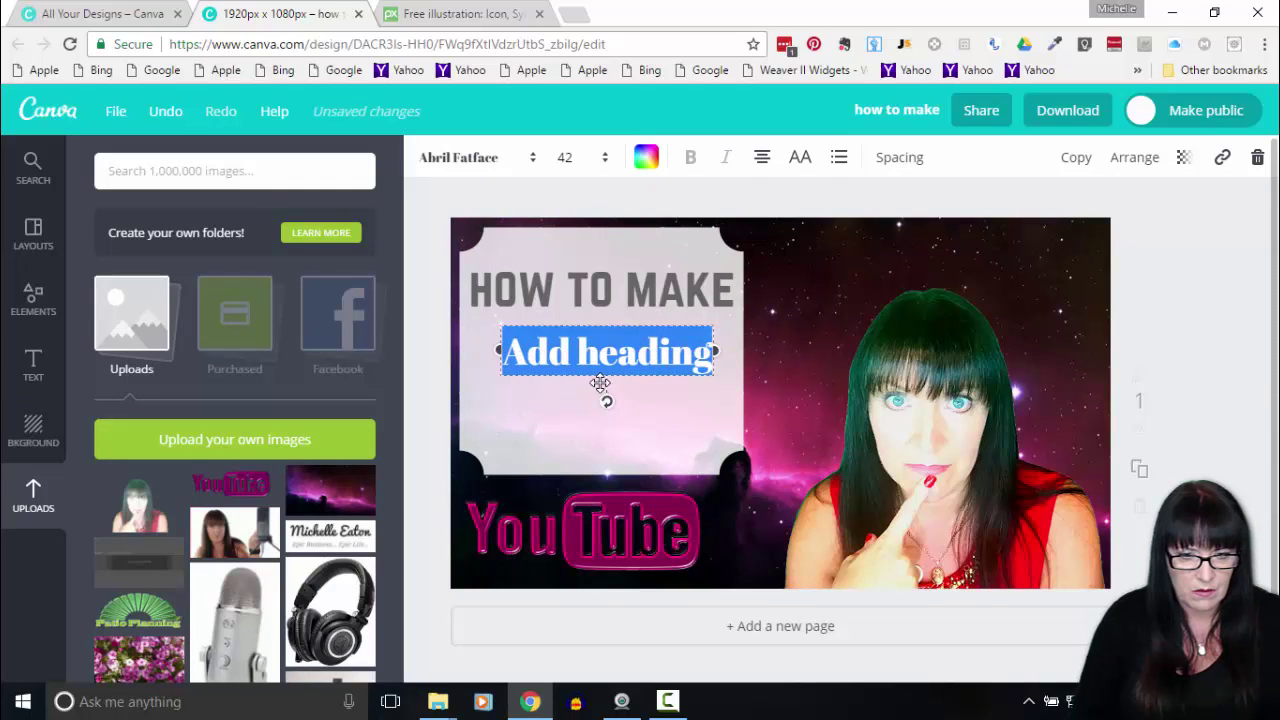
pyautogui.click(596, 290)
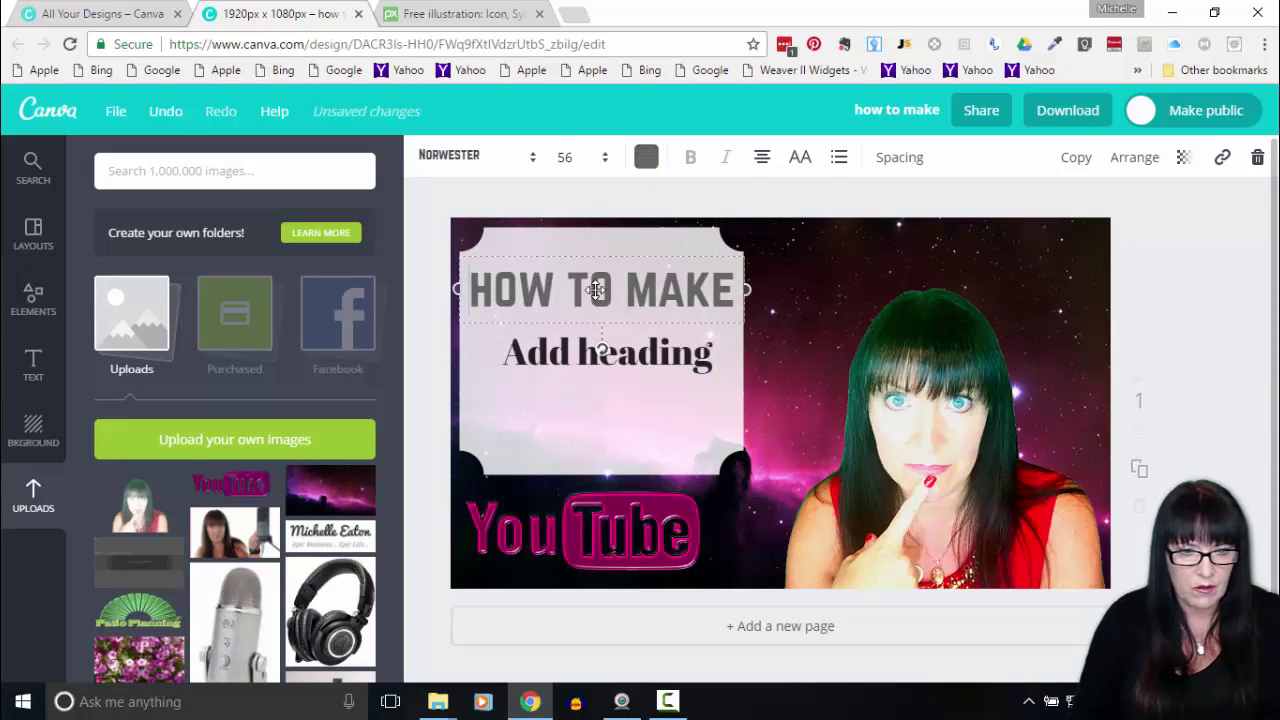
pyautogui.click(612, 348)
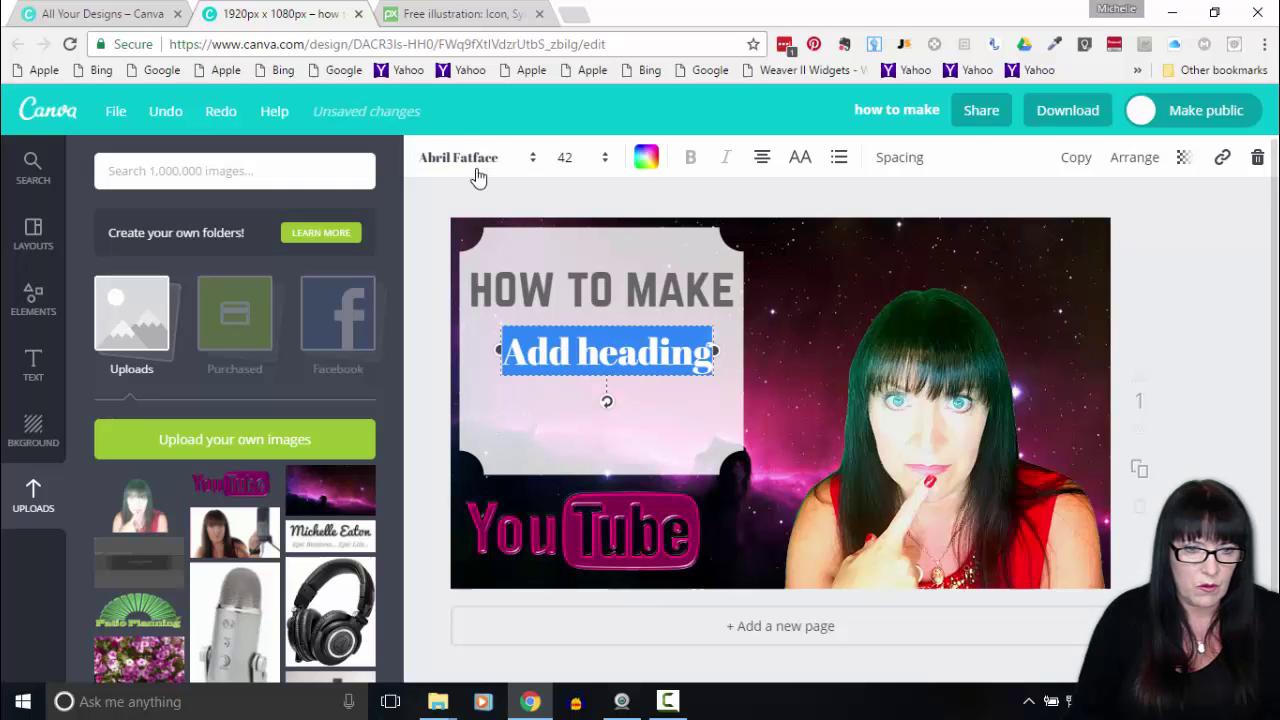
pyautogui.click(526, 158)
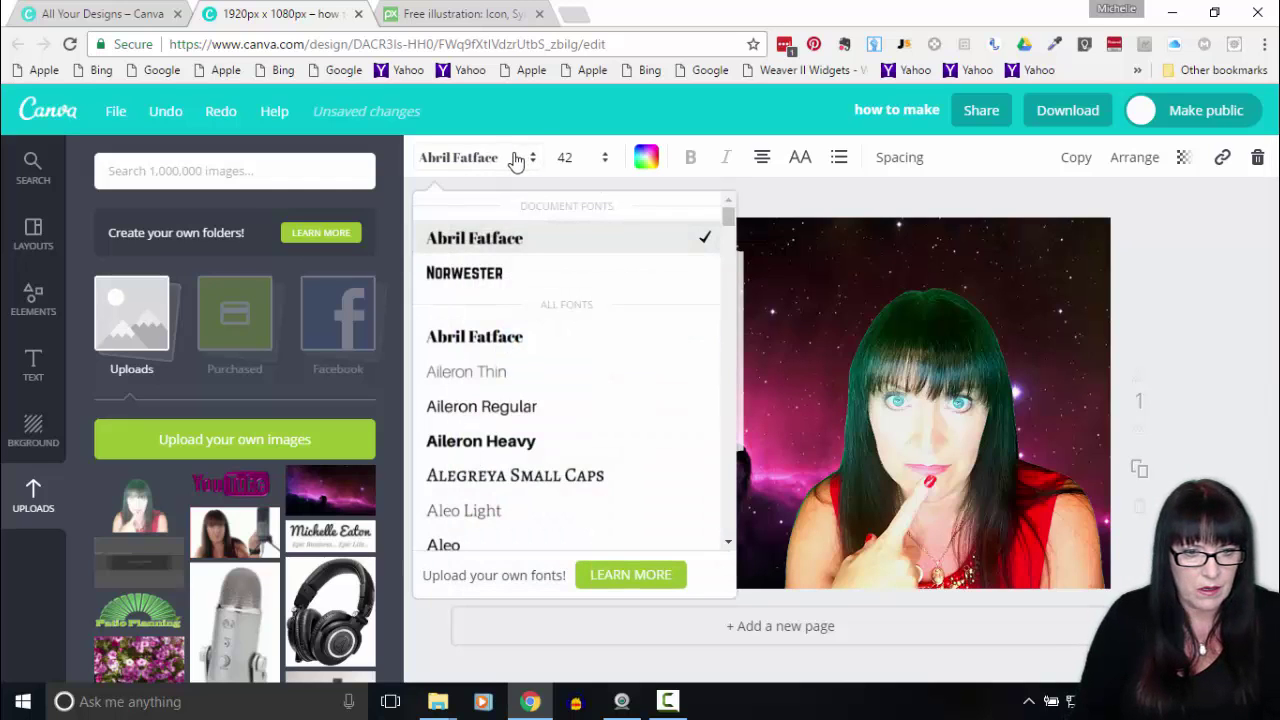
pyautogui.click(490, 273)
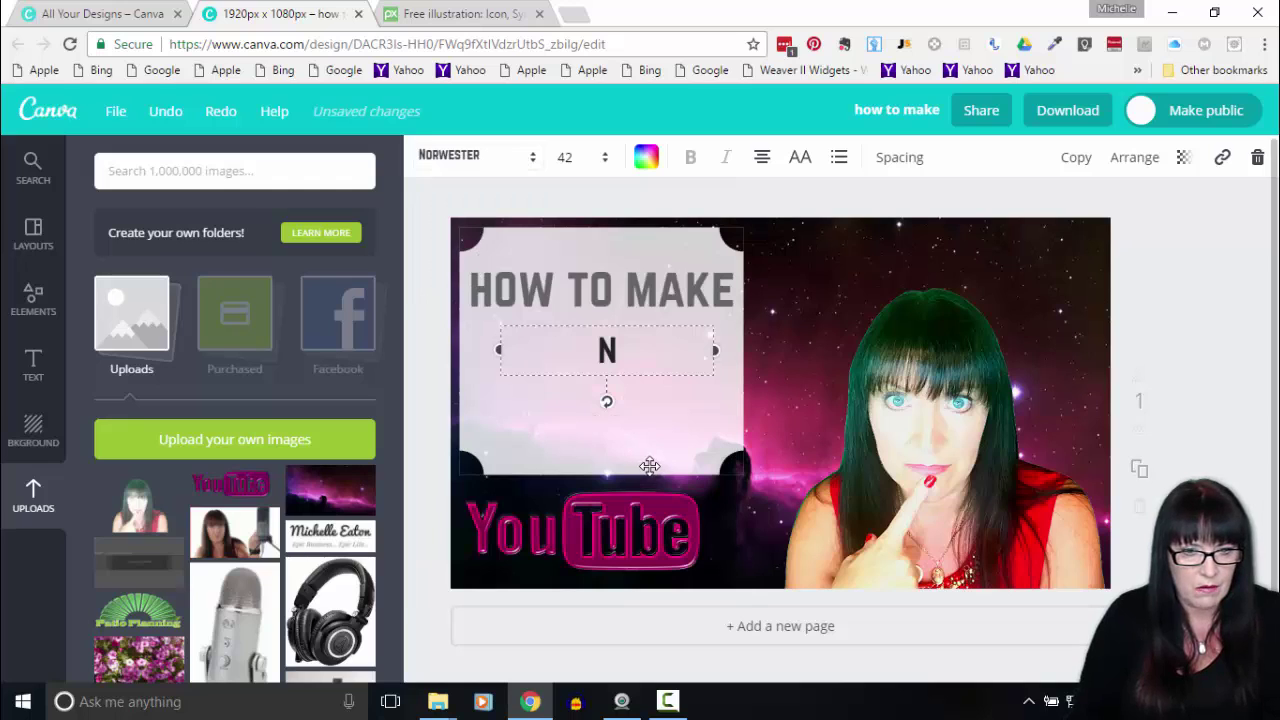
pyautogui.click(646, 158)
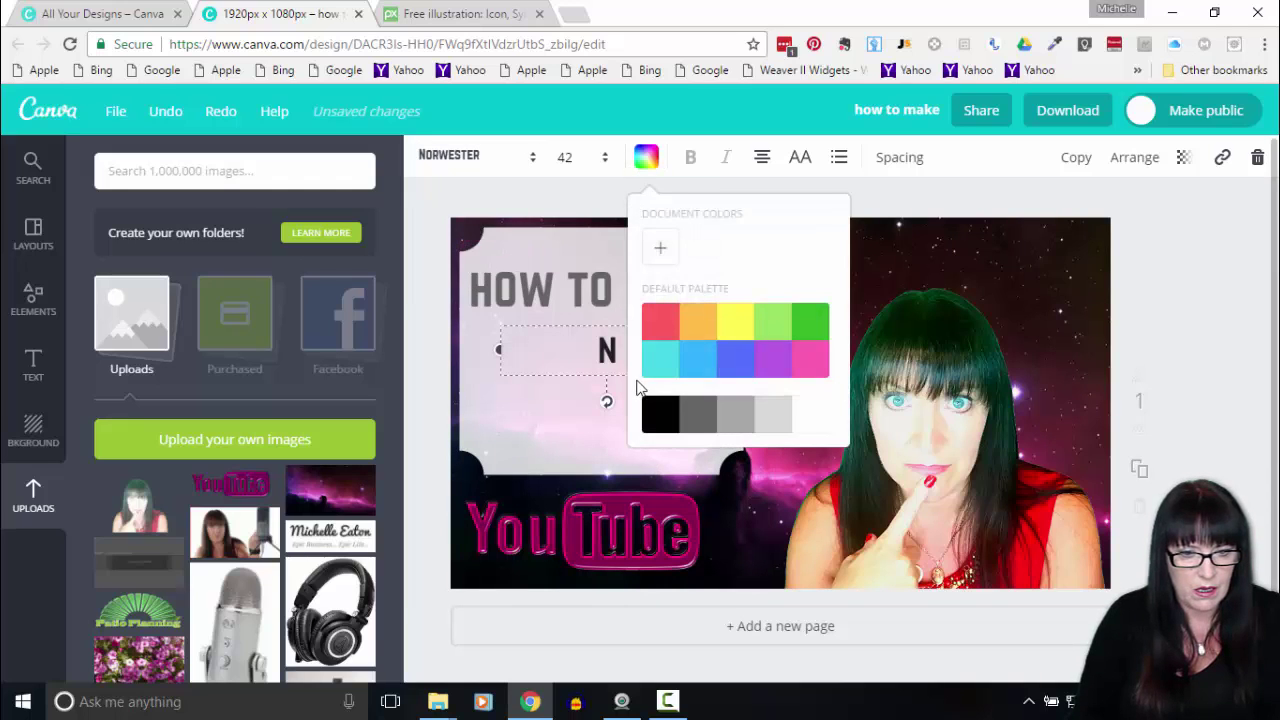
pyautogui.click(682, 422)
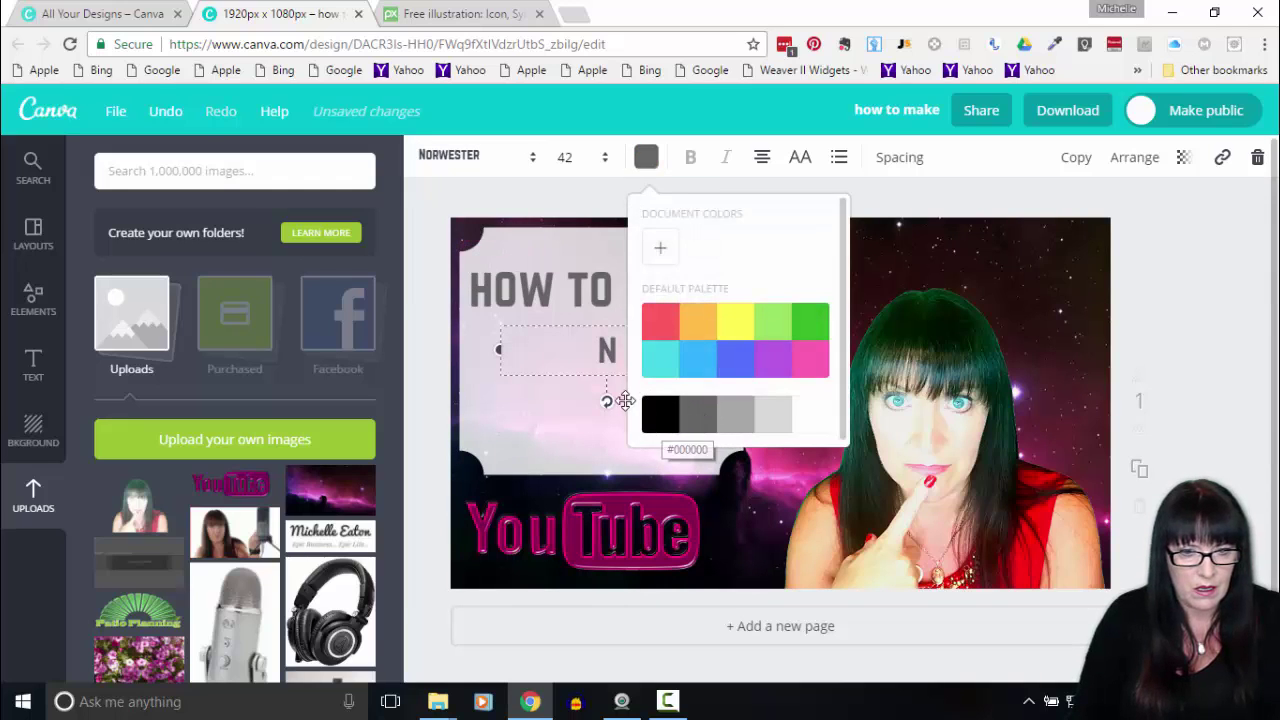
pyautogui.click(578, 158)
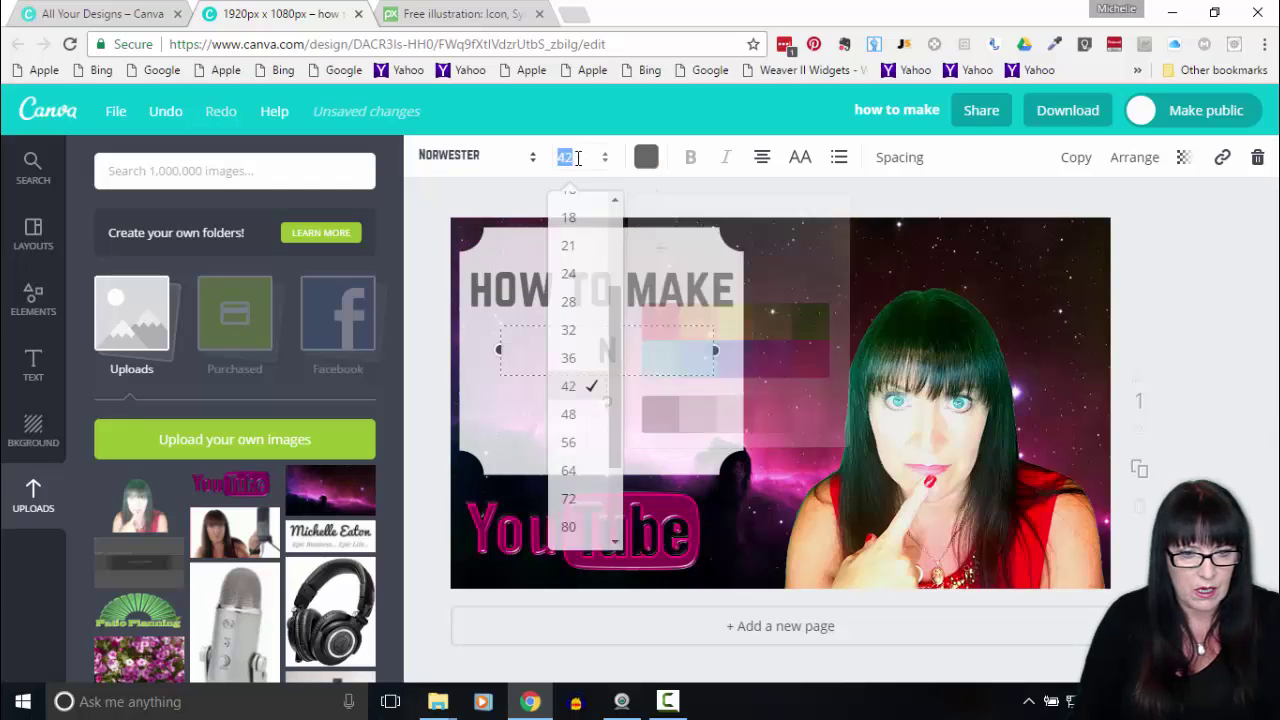
pyautogui.click(586, 443)
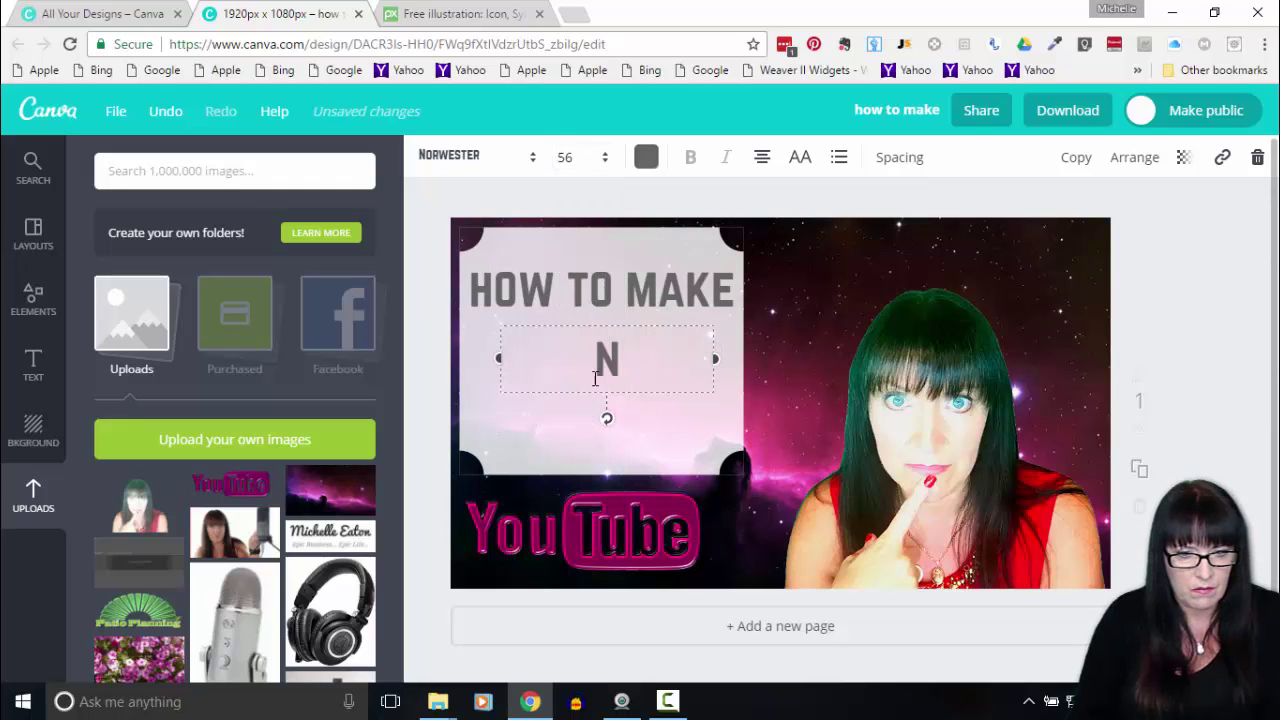
# Step: Enlarge both title lines to size 64 and widen HOW TO MAKE to span the frame on one line
pyautogui.click(613, 290)
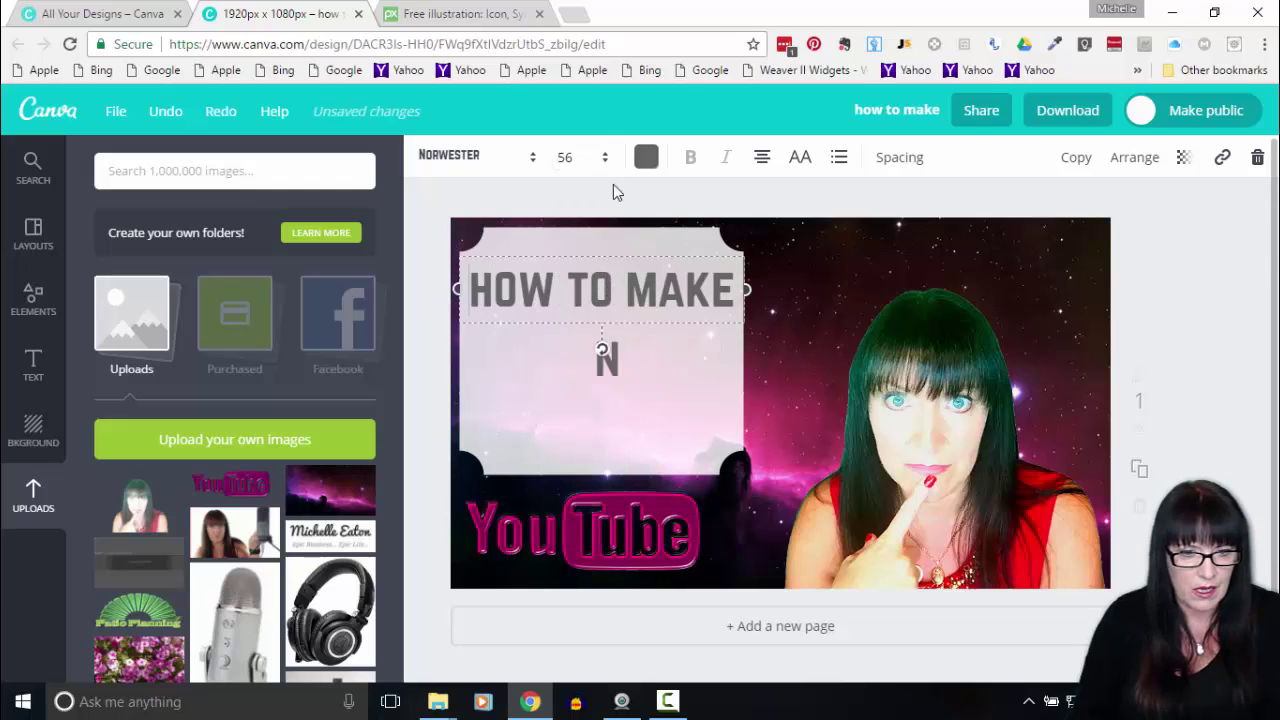
pyautogui.click(605, 158)
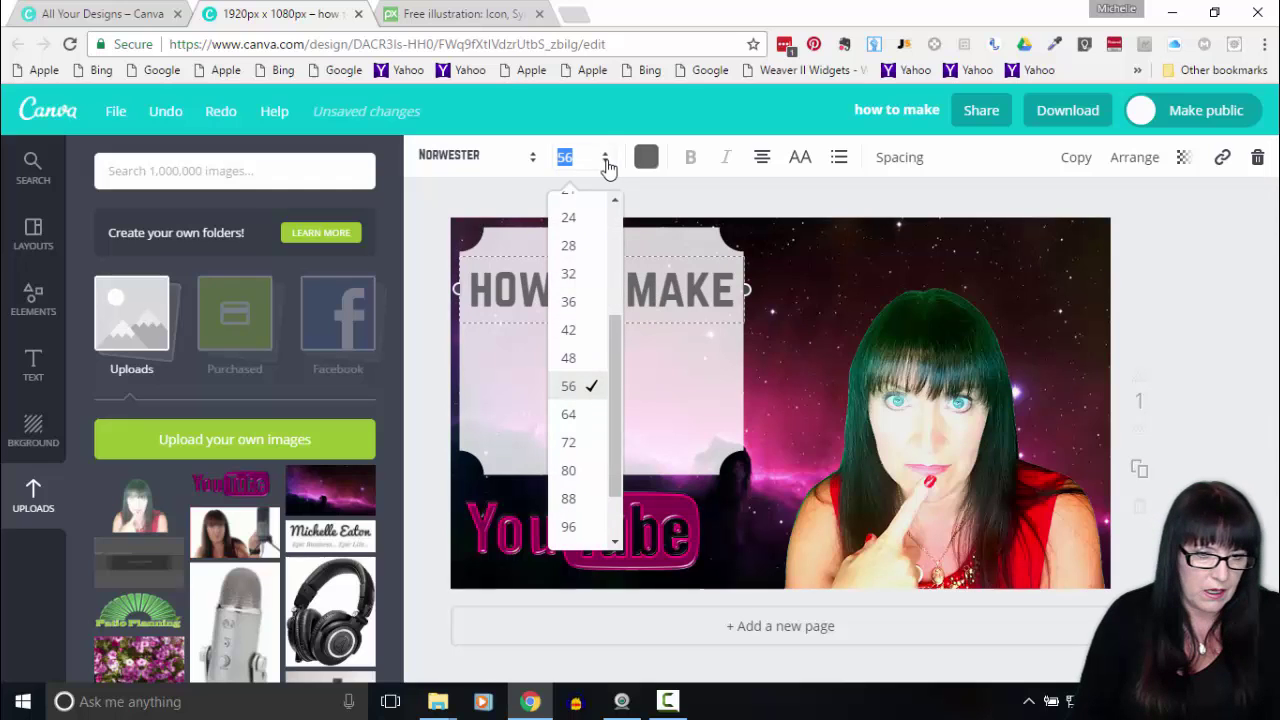
pyautogui.click(576, 415)
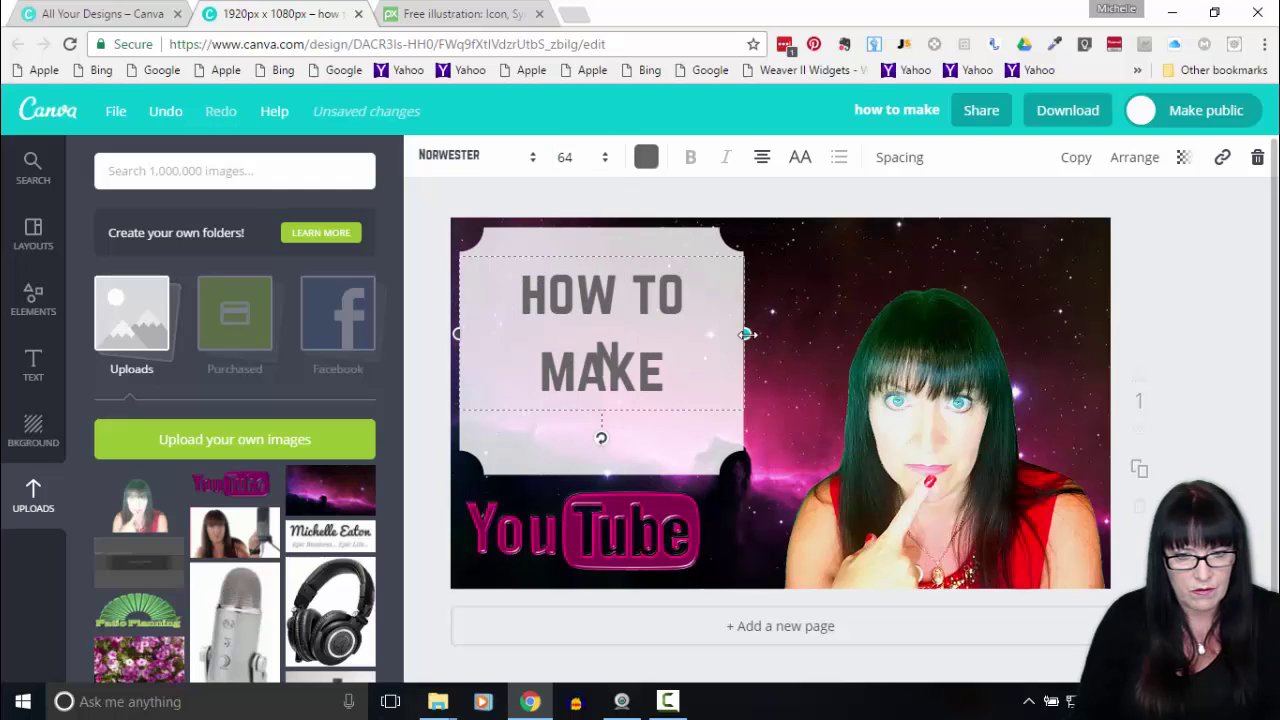
pyautogui.moveTo(748, 333); pyautogui.dragTo(786, 354)
pyautogui.click(732, 367)
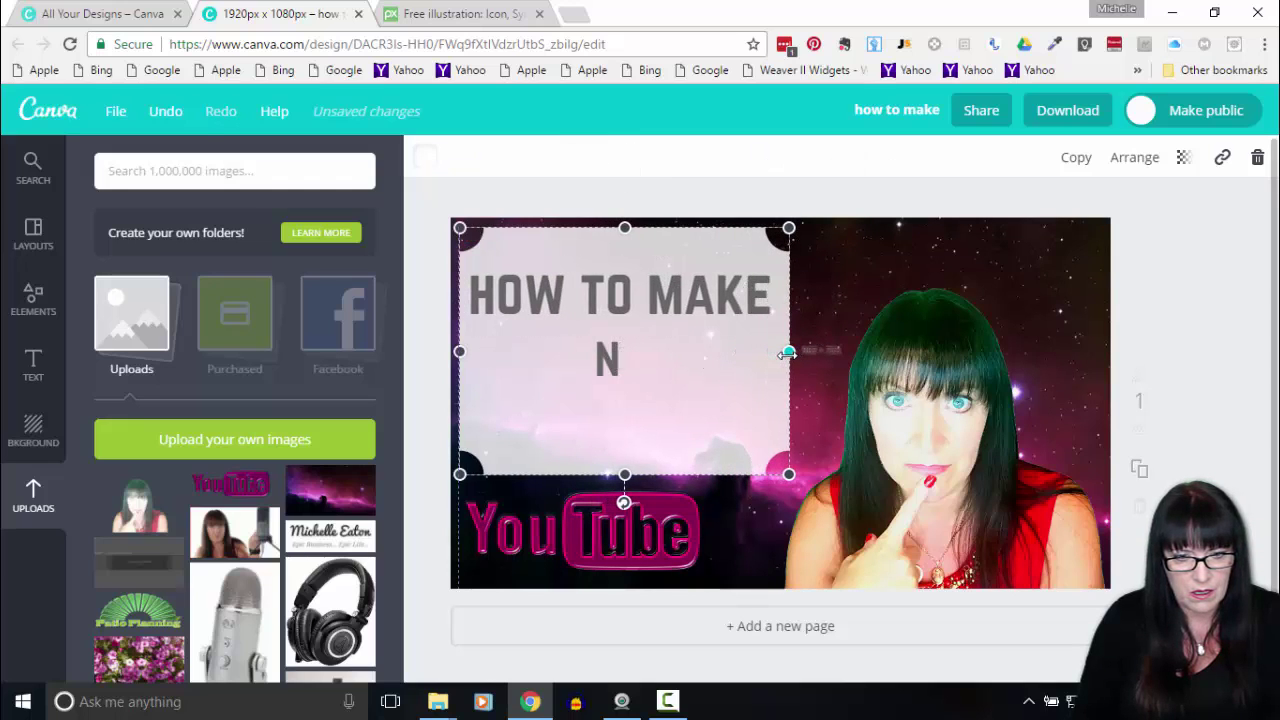
pyautogui.click(642, 364)
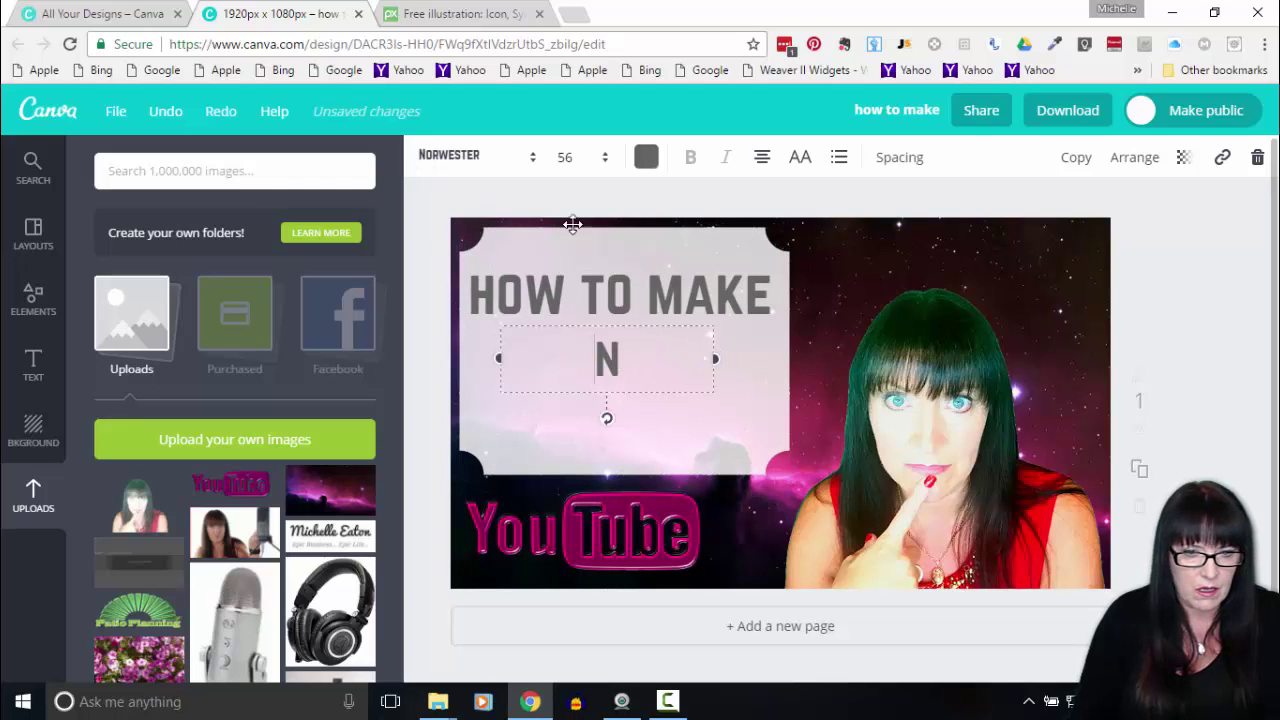
pyautogui.click(601, 162)
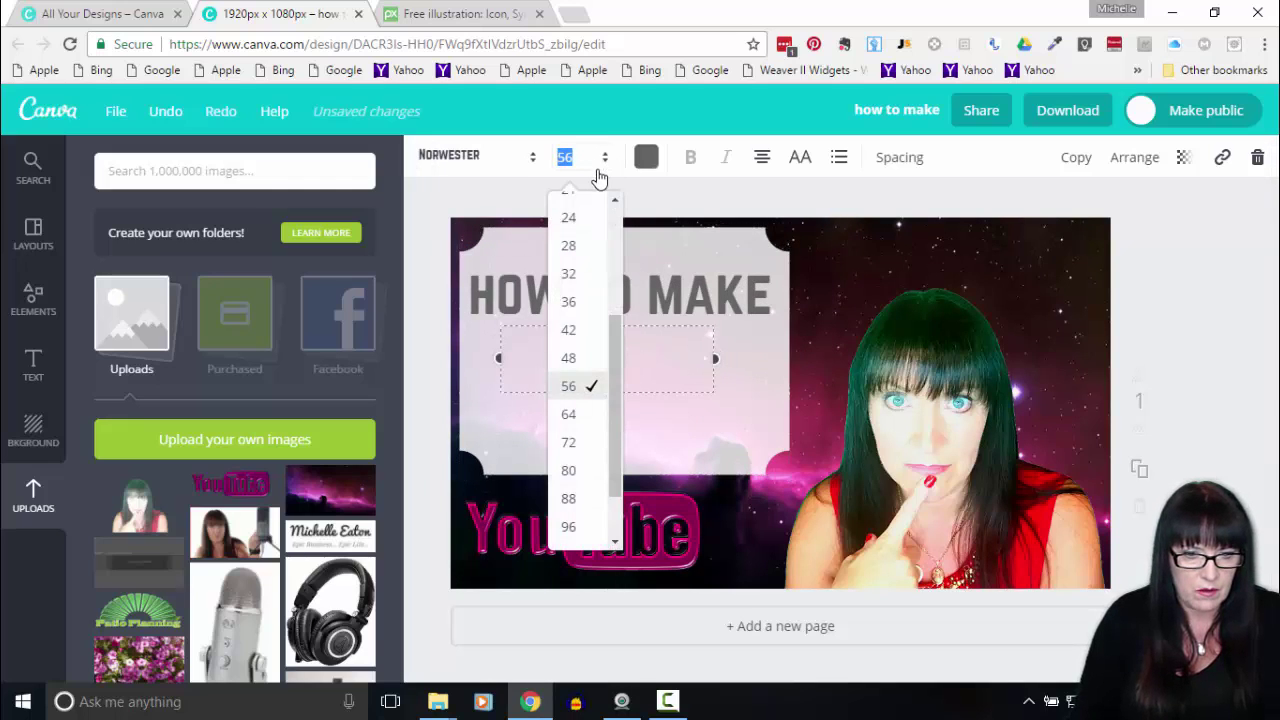
pyautogui.click(594, 415)
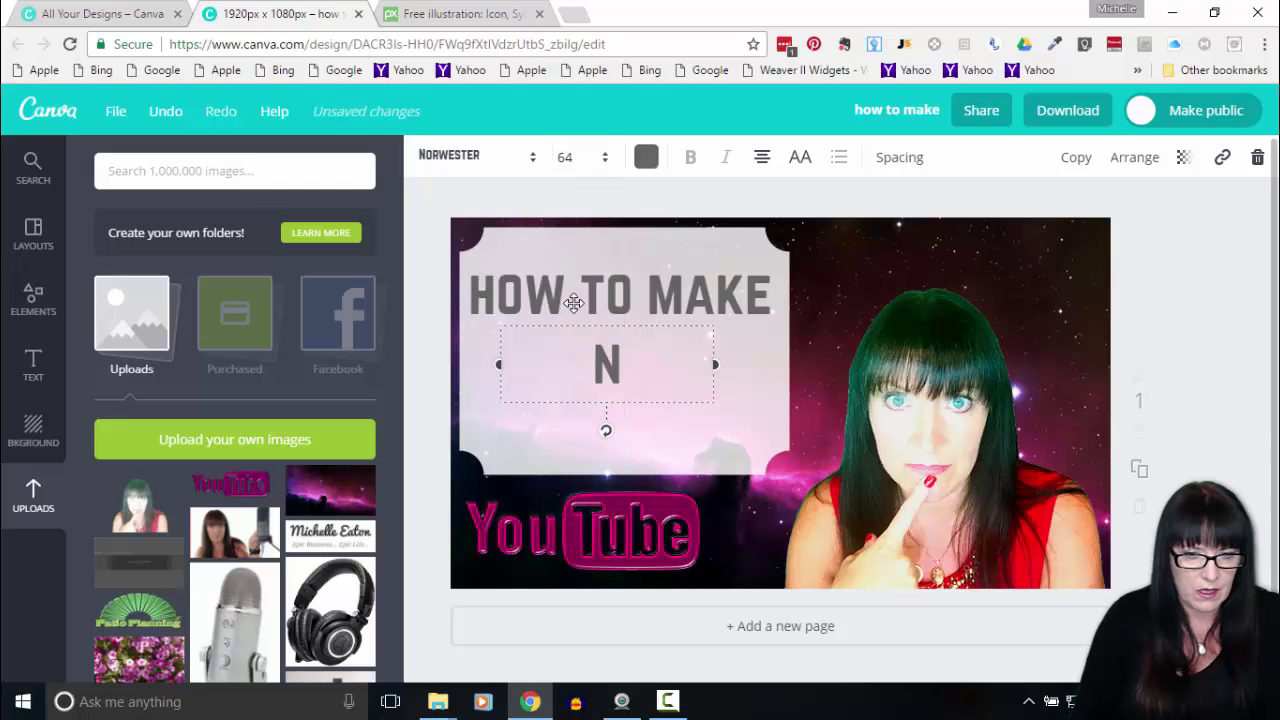
pyautogui.click(520, 275)
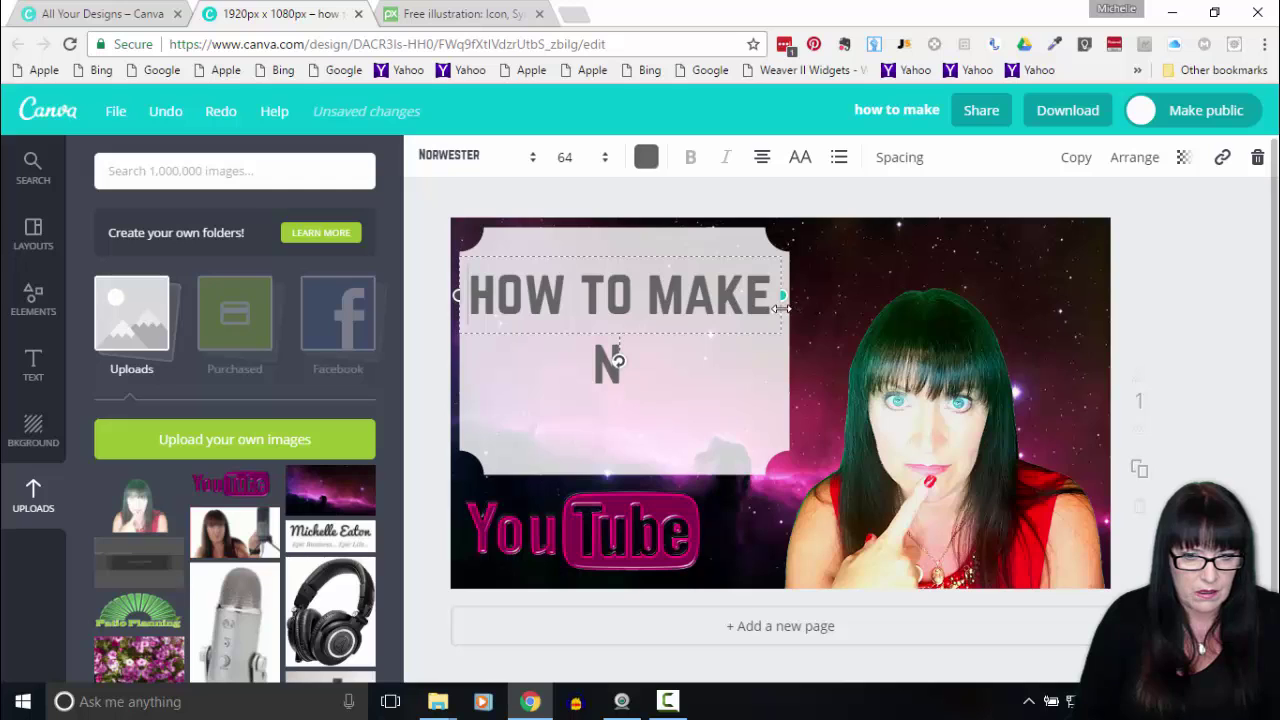
pyautogui.moveTo(783, 296); pyautogui.dragTo(792, 298)
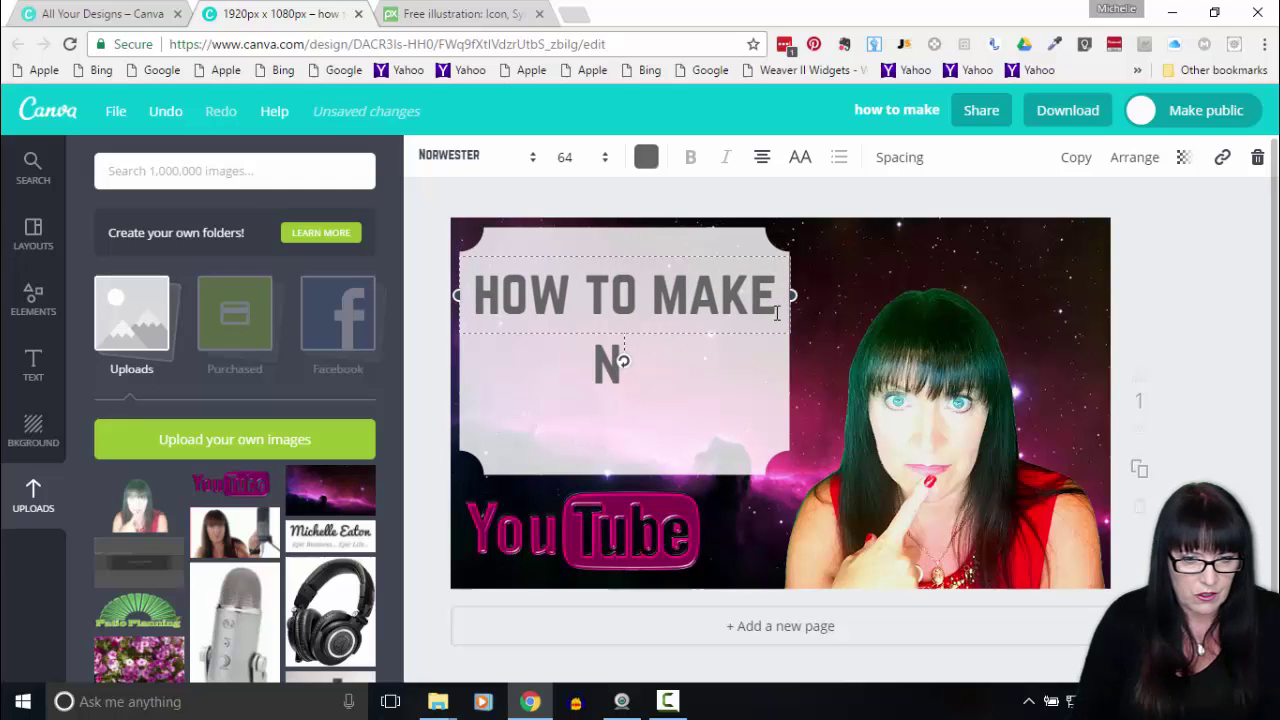
# Step: Widen the second text box and change its text to 'THUMBNAILS'
pyautogui.click(606, 365)
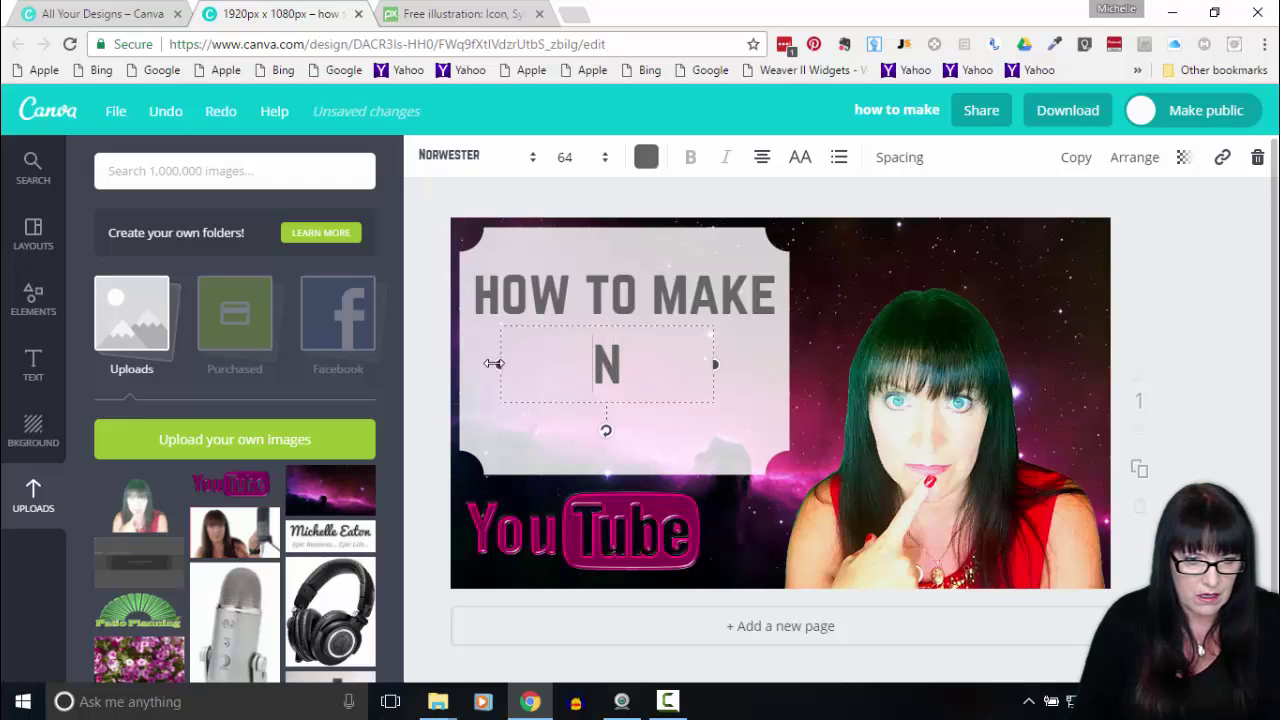
pyautogui.moveTo(478, 363)
pyautogui.mouseDown()
pyautogui.moveTo(443, 363)
pyautogui.moveTo(455, 363)
pyautogui.mouseUp()
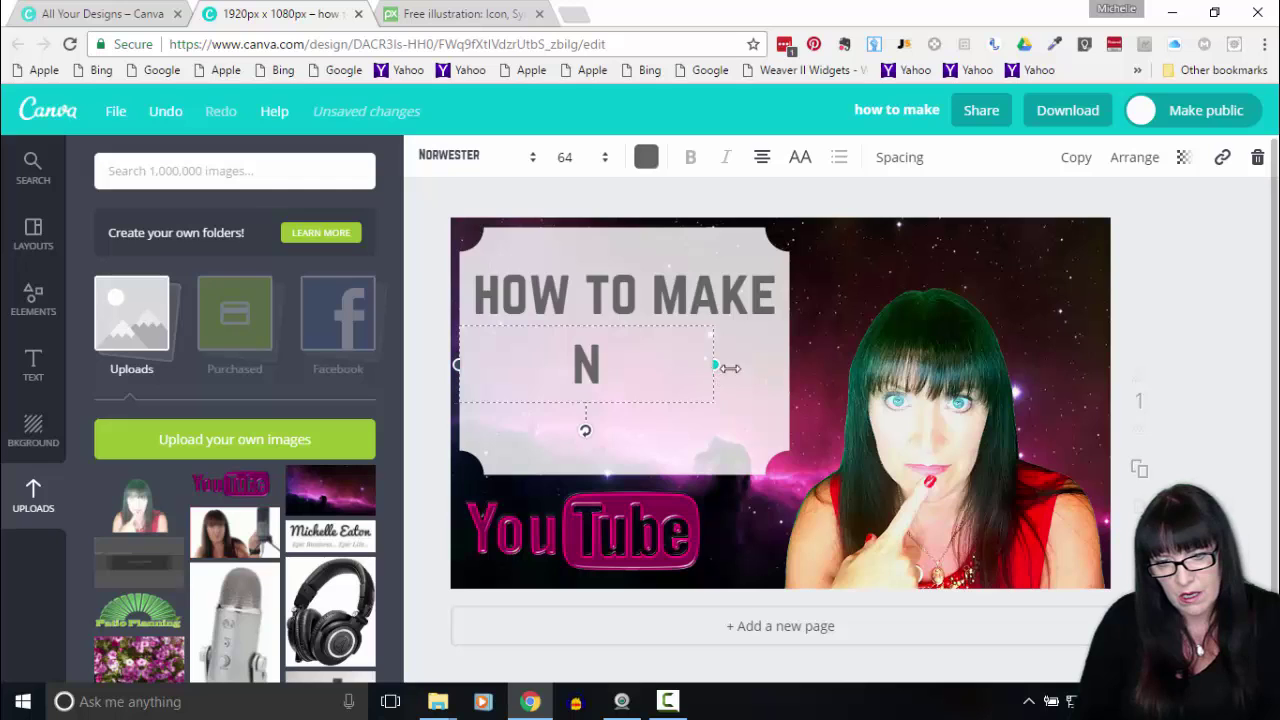
pyautogui.moveTo(729, 368); pyautogui.dragTo(804, 366)
pyautogui.doubleClick(630, 364)
pyautogui.write('THUM')
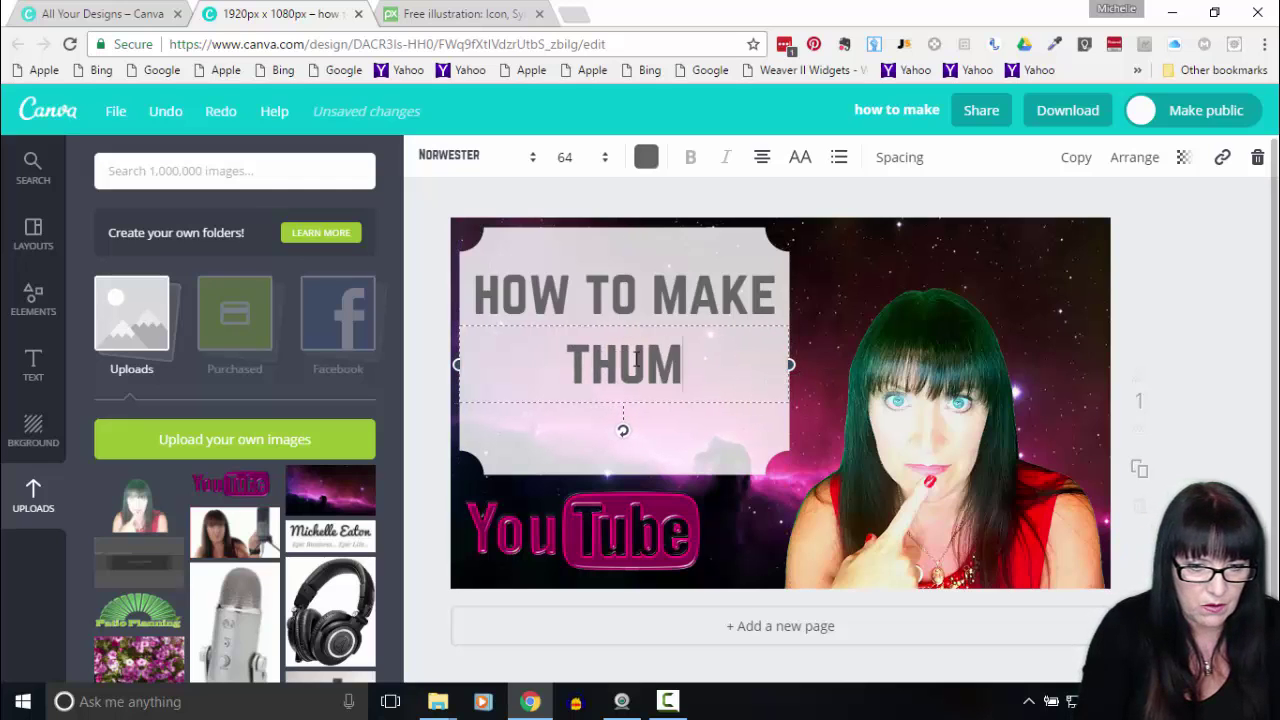
pyautogui.write('BNAILS')
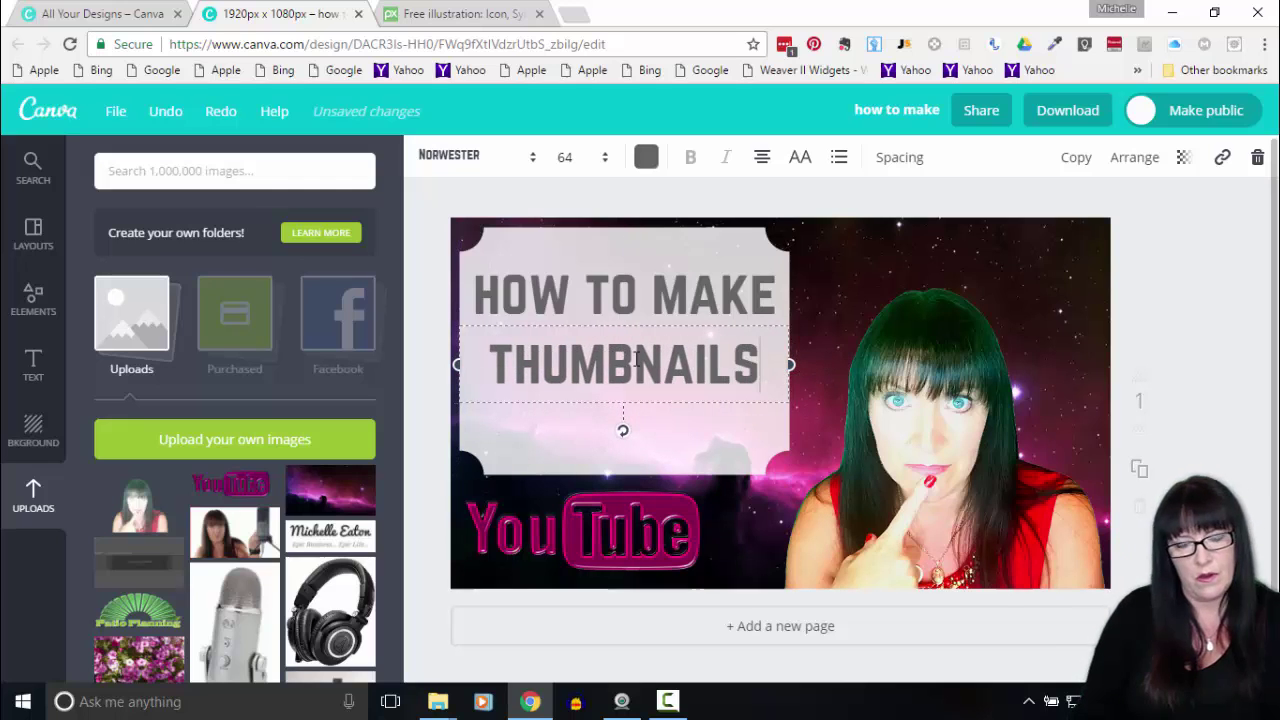
pyautogui.click(677, 443)
pyautogui.click(33, 368)
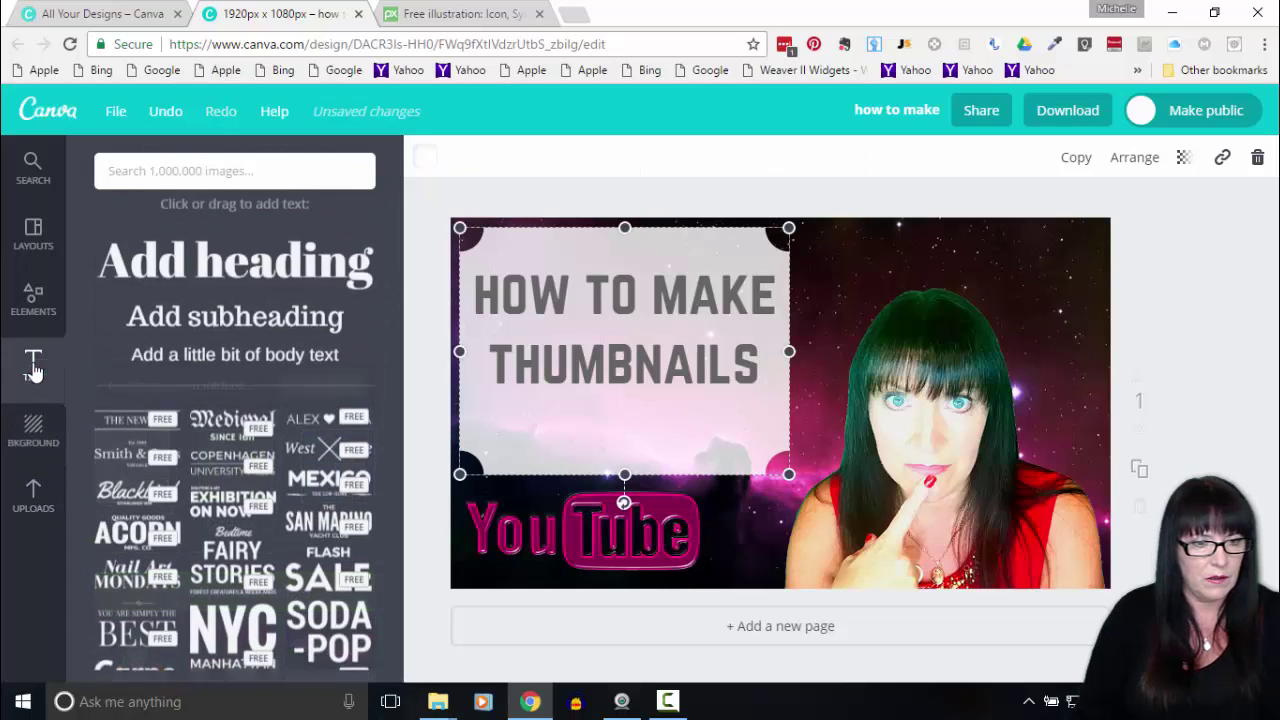
# Step: Add a subheading 'for' under the title at size 42, tilted slightly
pyautogui.click(171, 328)
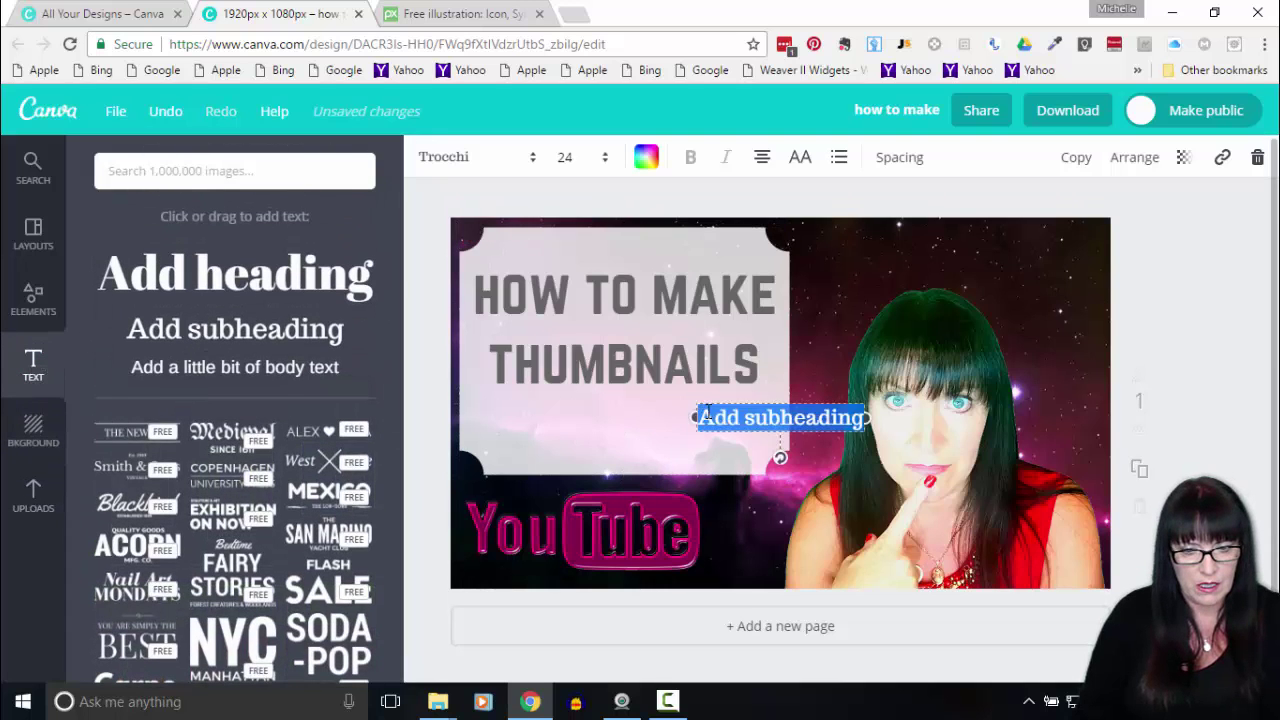
pyautogui.moveTo(779, 442); pyautogui.dragTo(626, 460)
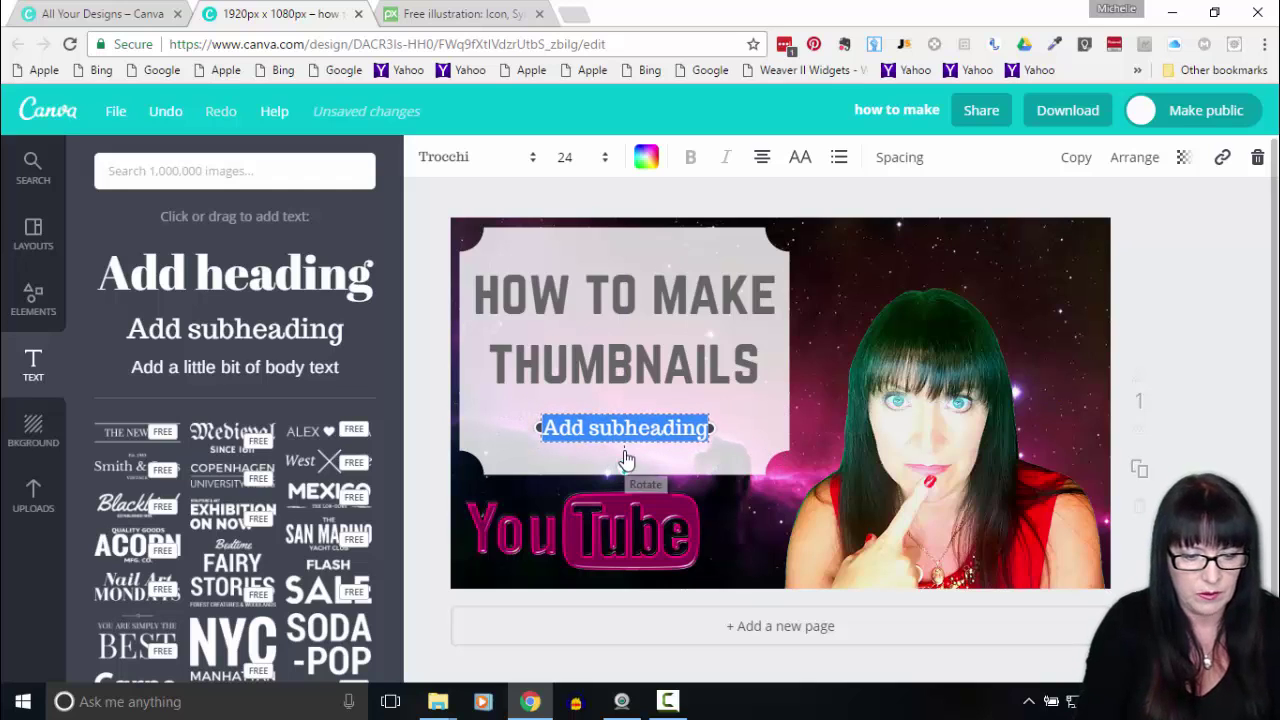
pyautogui.write('for')
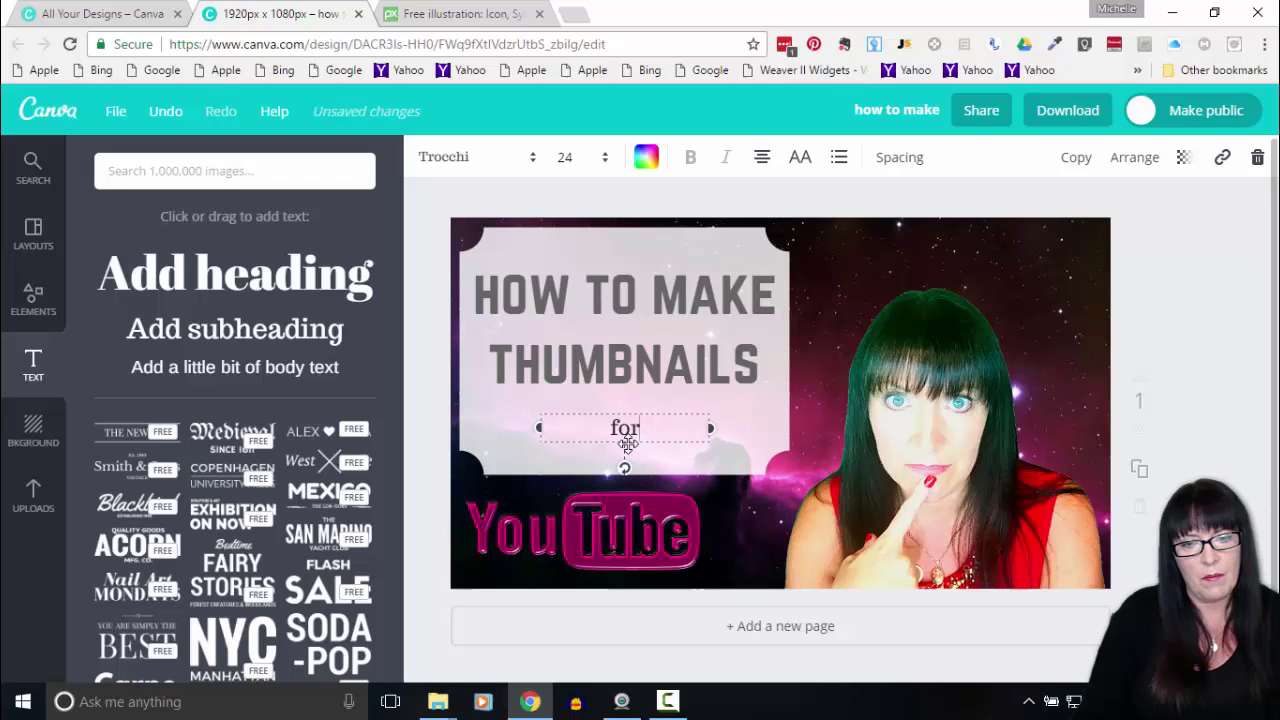
pyautogui.click(605, 157)
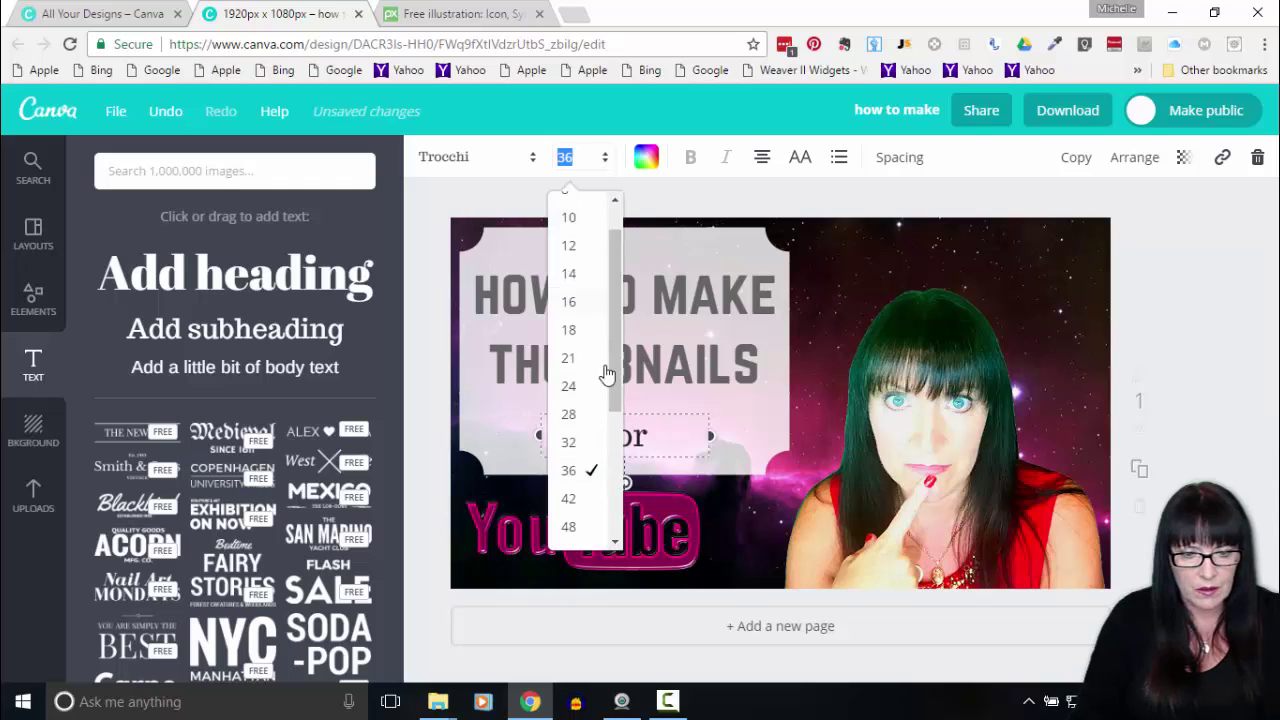
pyautogui.click(570, 499)
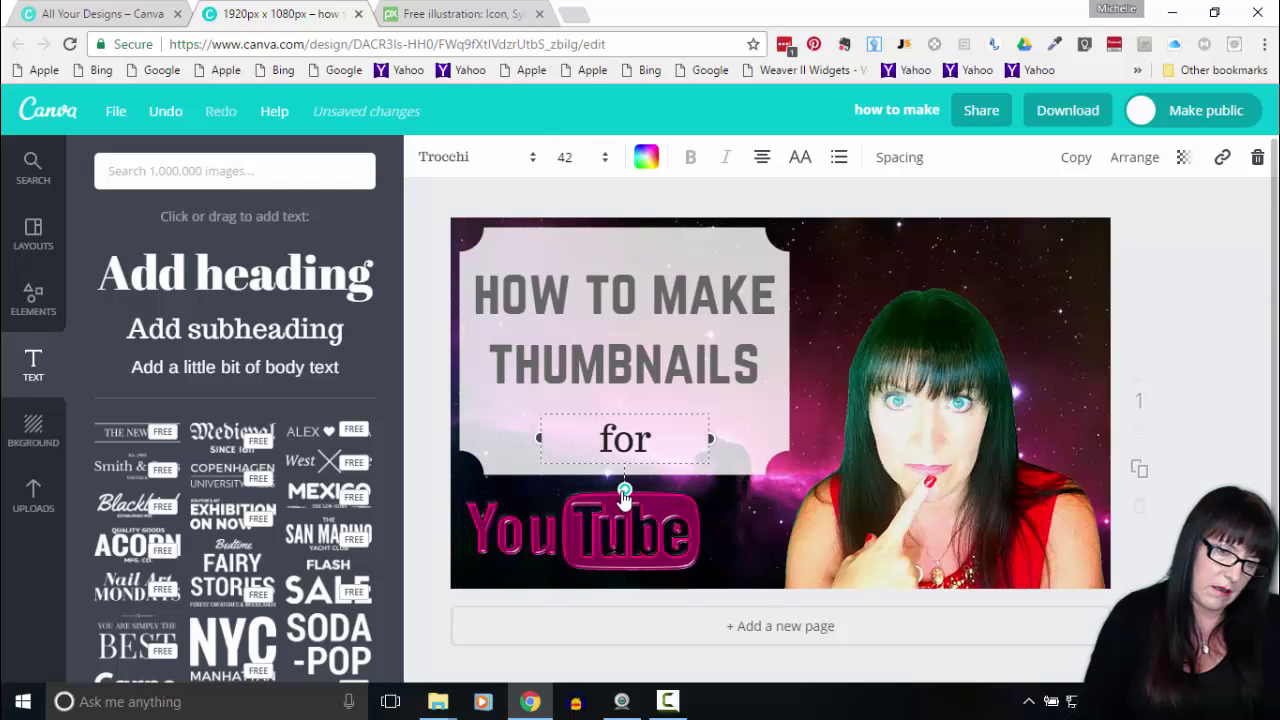
pyautogui.moveTo(624, 492); pyautogui.dragTo(634, 491)
pyautogui.click(634, 491)
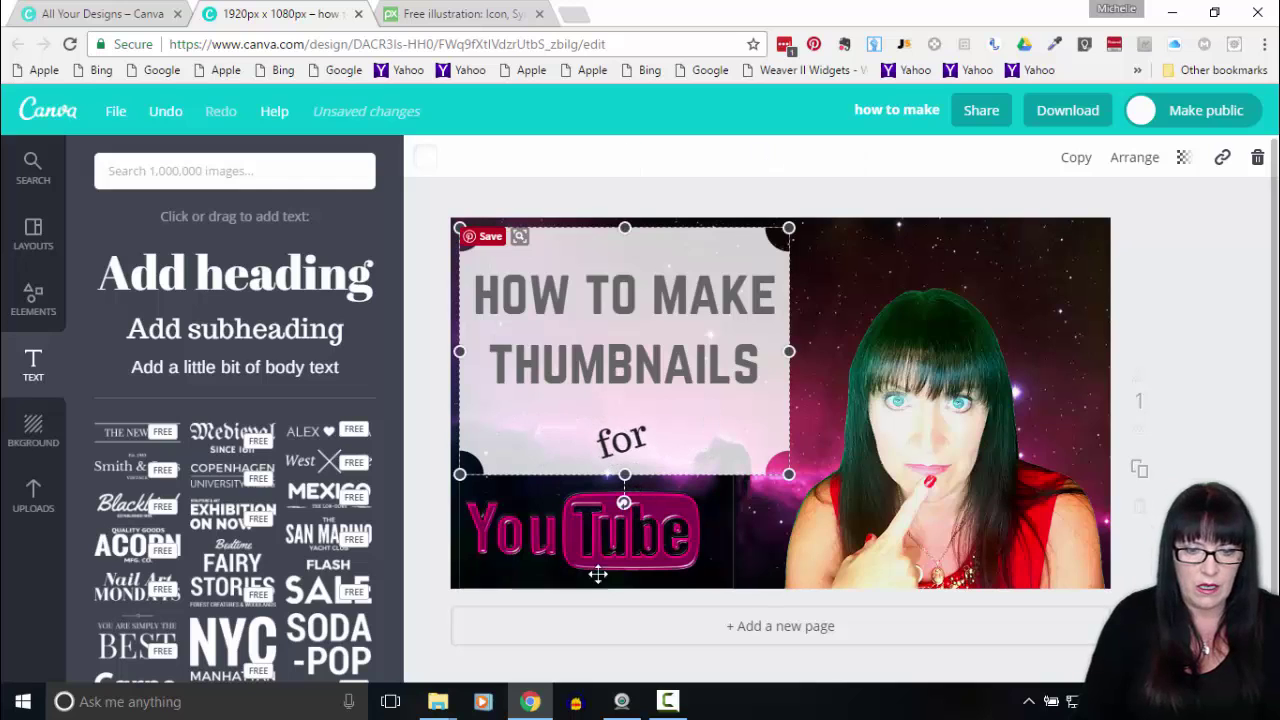
# Step: Resize the YouTube logo and nudge it into place just beneath 'for'
pyautogui.click(624, 558)
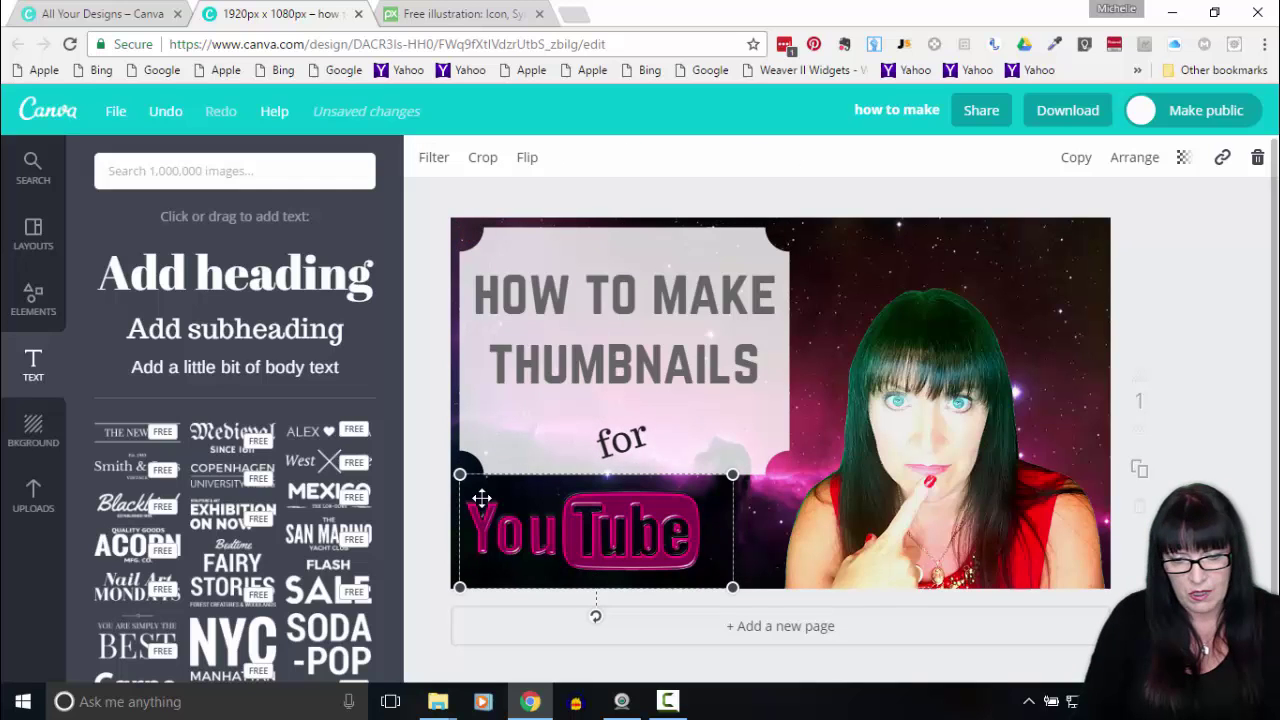
pyautogui.moveTo(733, 587); pyautogui.dragTo(810, 575)
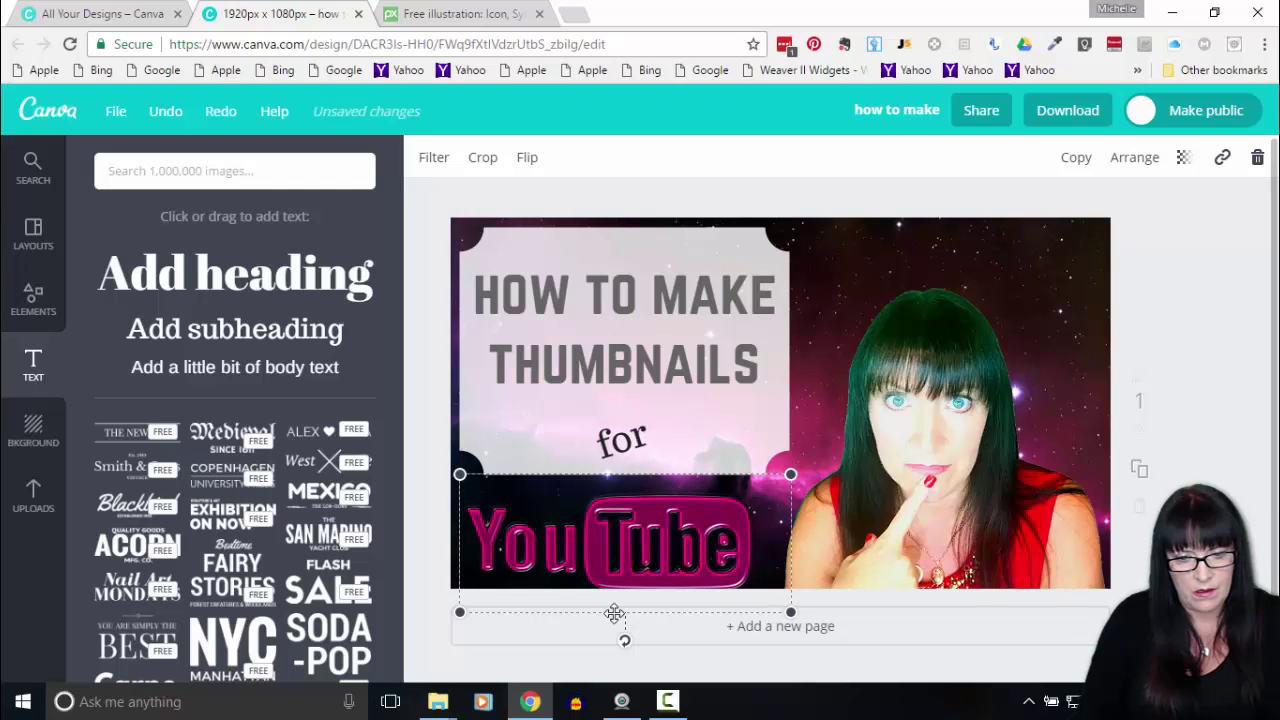
pyautogui.moveTo(614, 613); pyautogui.dragTo(614, 605)
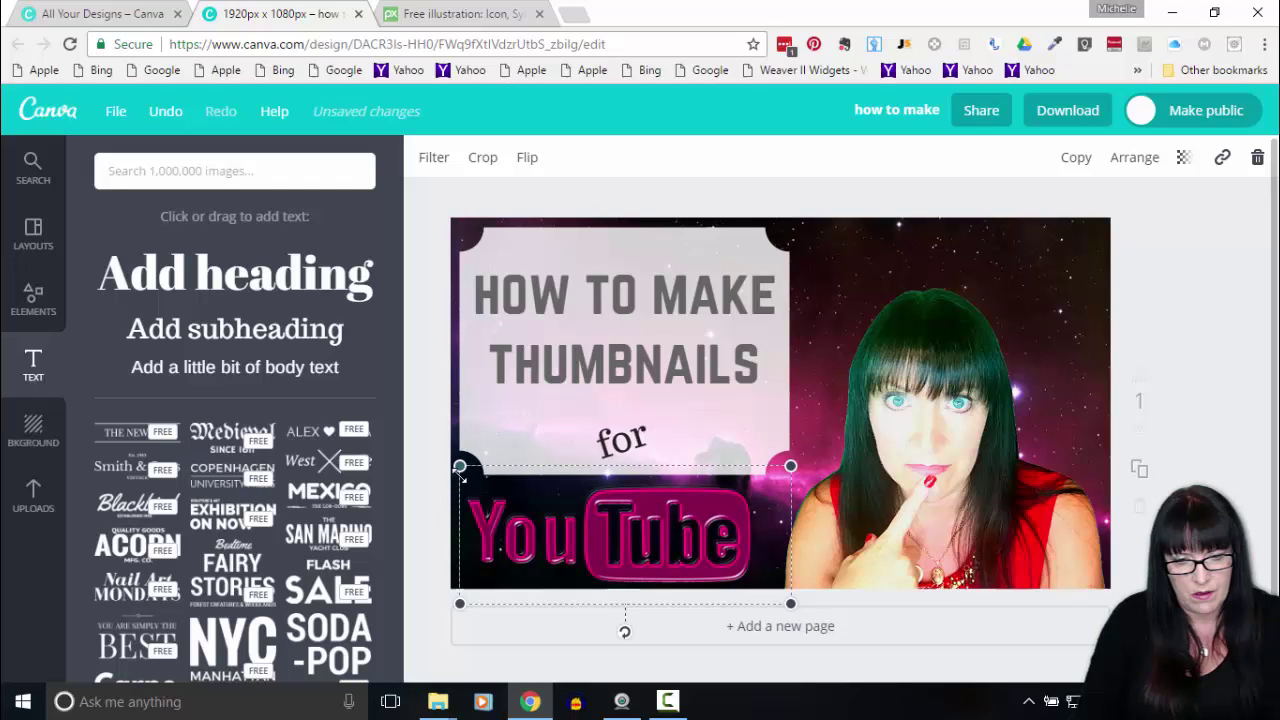
pyautogui.moveTo(460, 466); pyautogui.dragTo(485, 476)
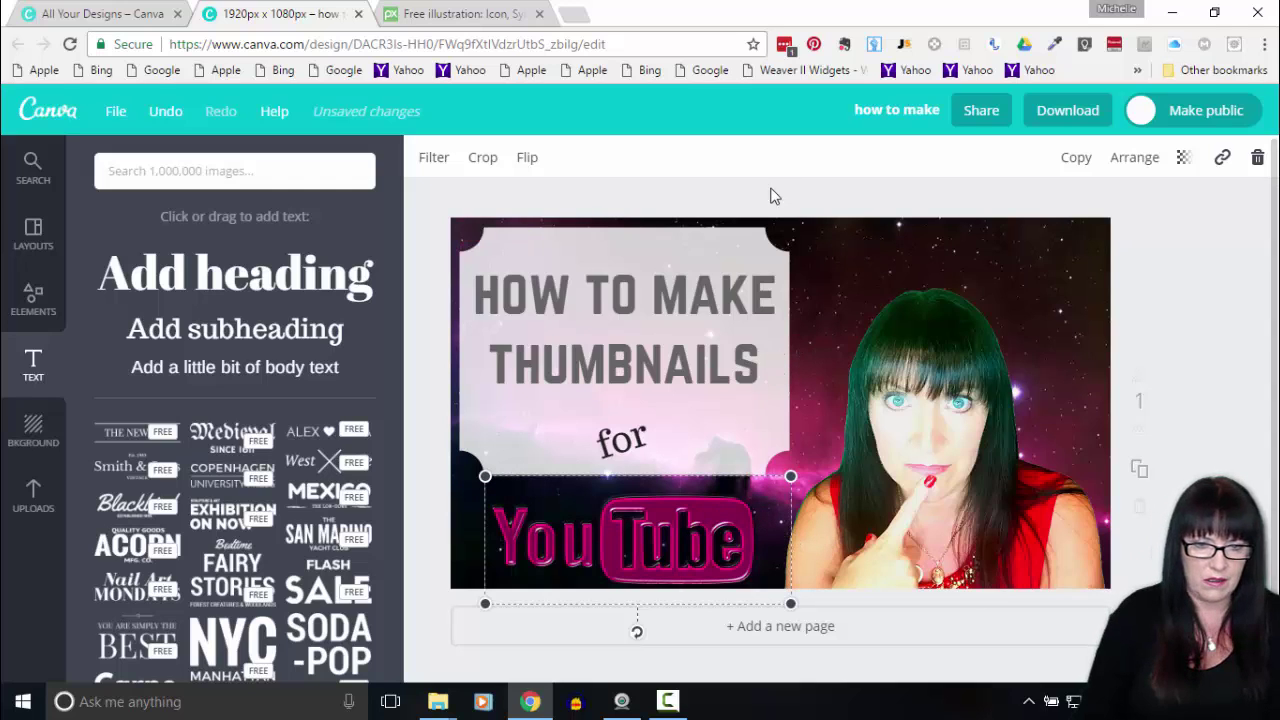
# Step: Set the pale title banner's transparency to 88
pyautogui.click(775, 250)
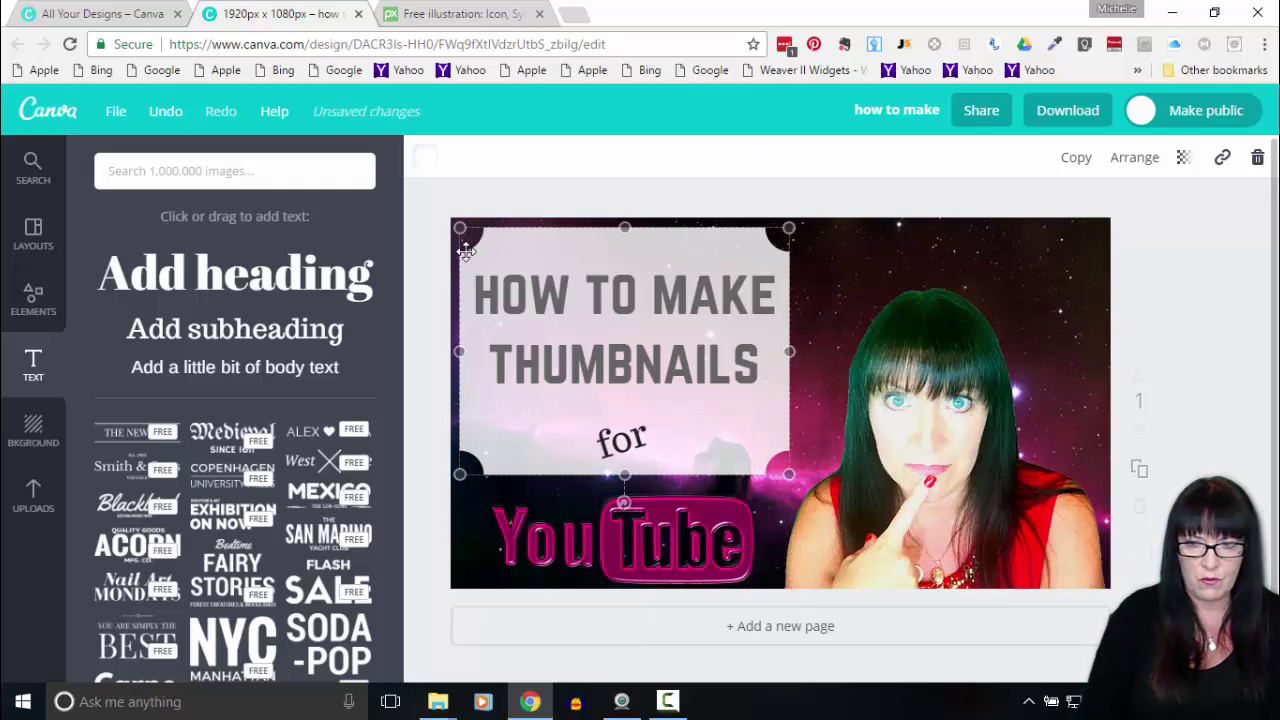
pyautogui.click(1184, 159)
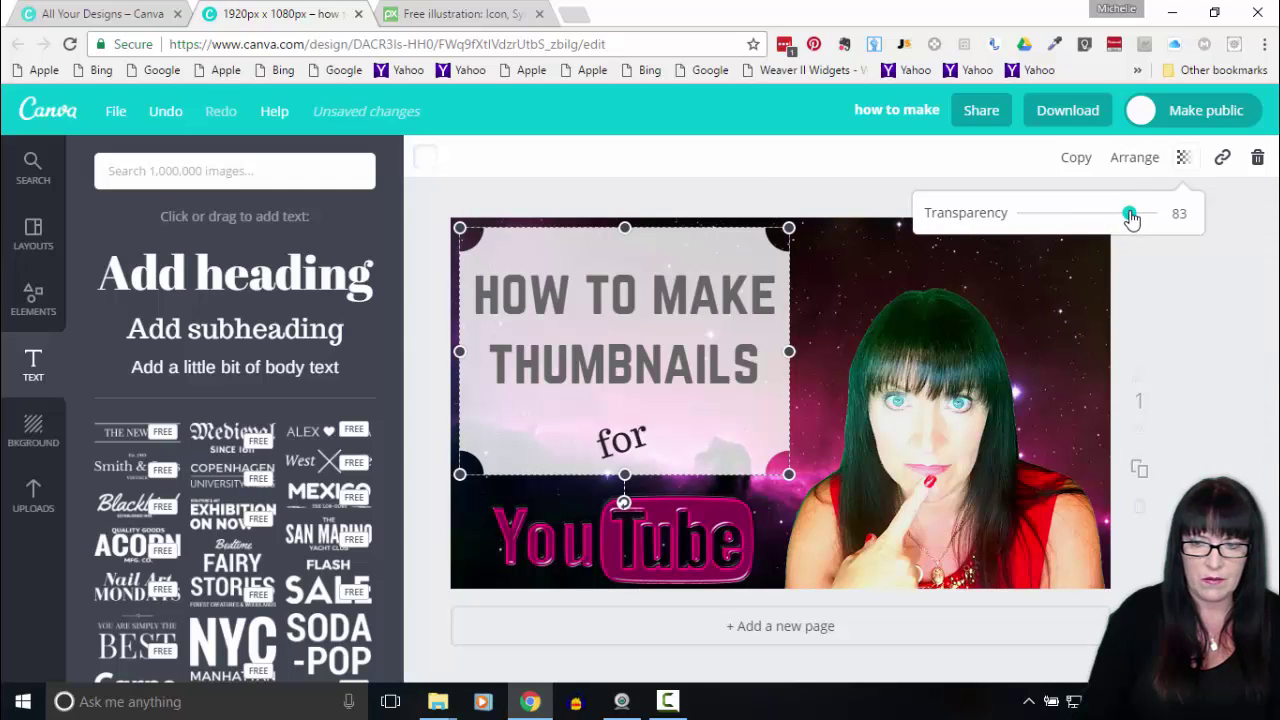
pyautogui.moveTo(1131, 219); pyautogui.dragTo(1137, 219)
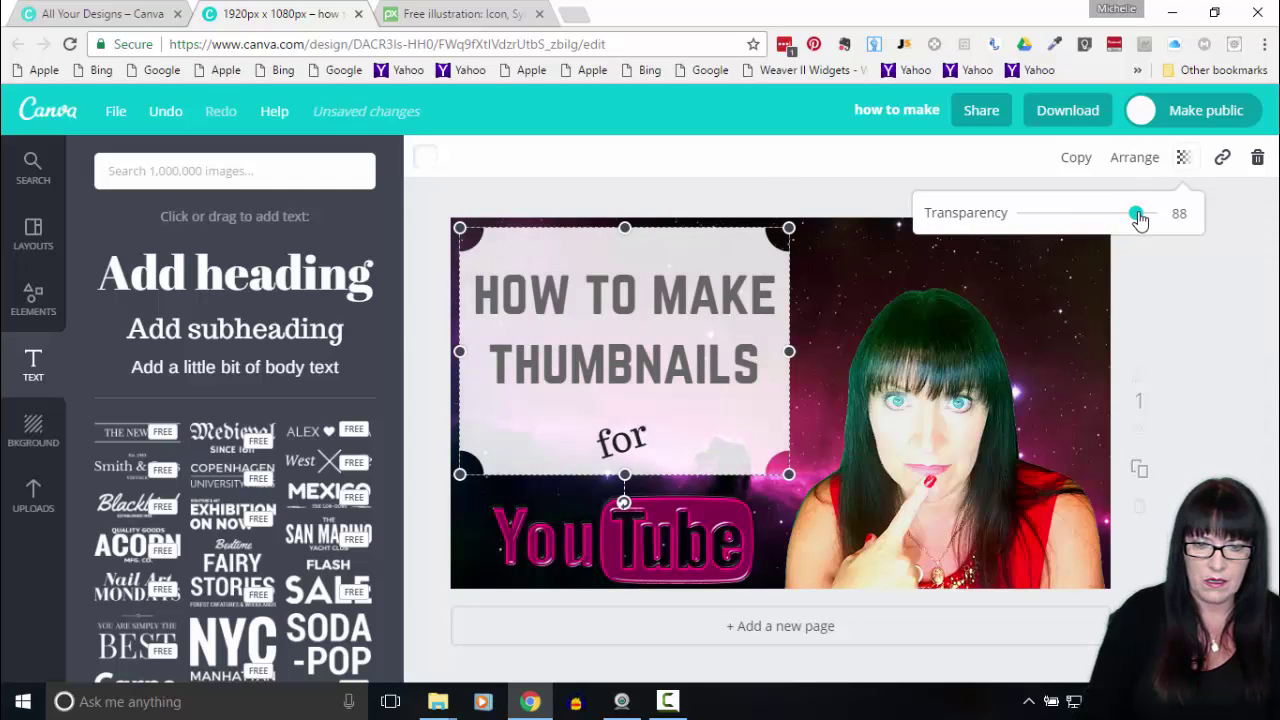
pyautogui.click(1154, 342)
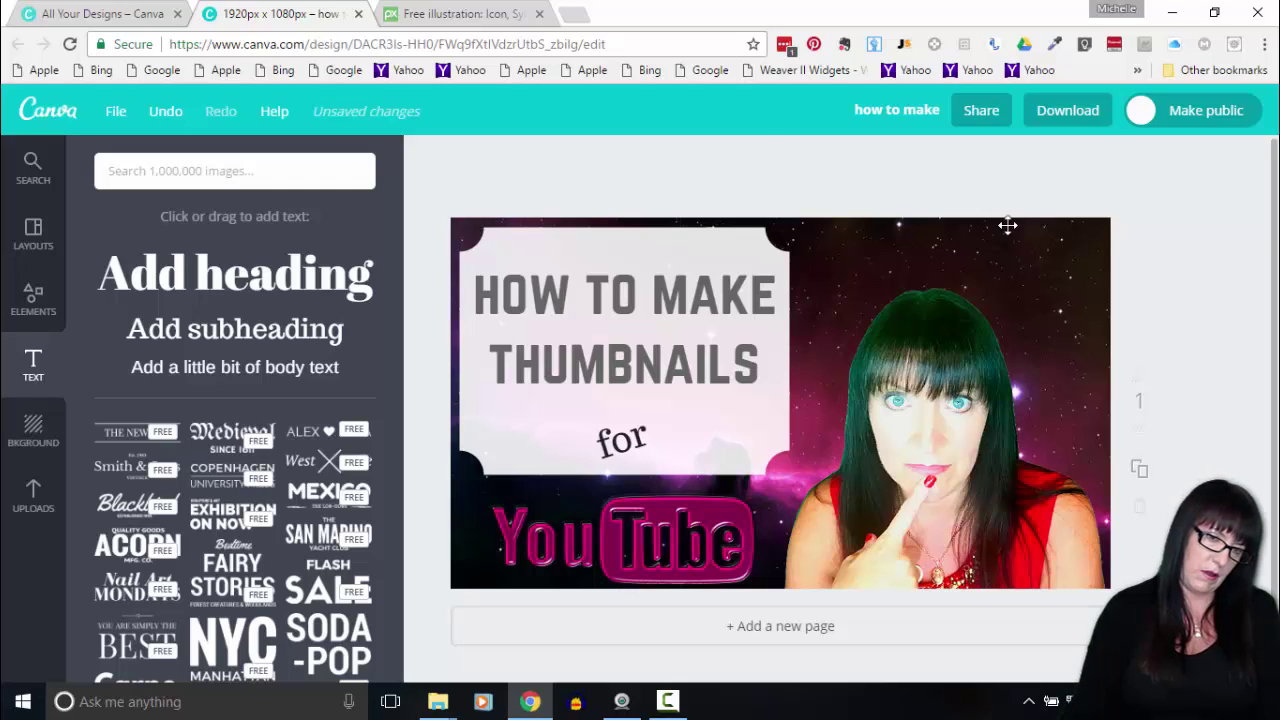
# Step: Make 'for' size 56 and move it up between THUMBNAILS and the YouTube logo
pyautogui.click(622, 442)
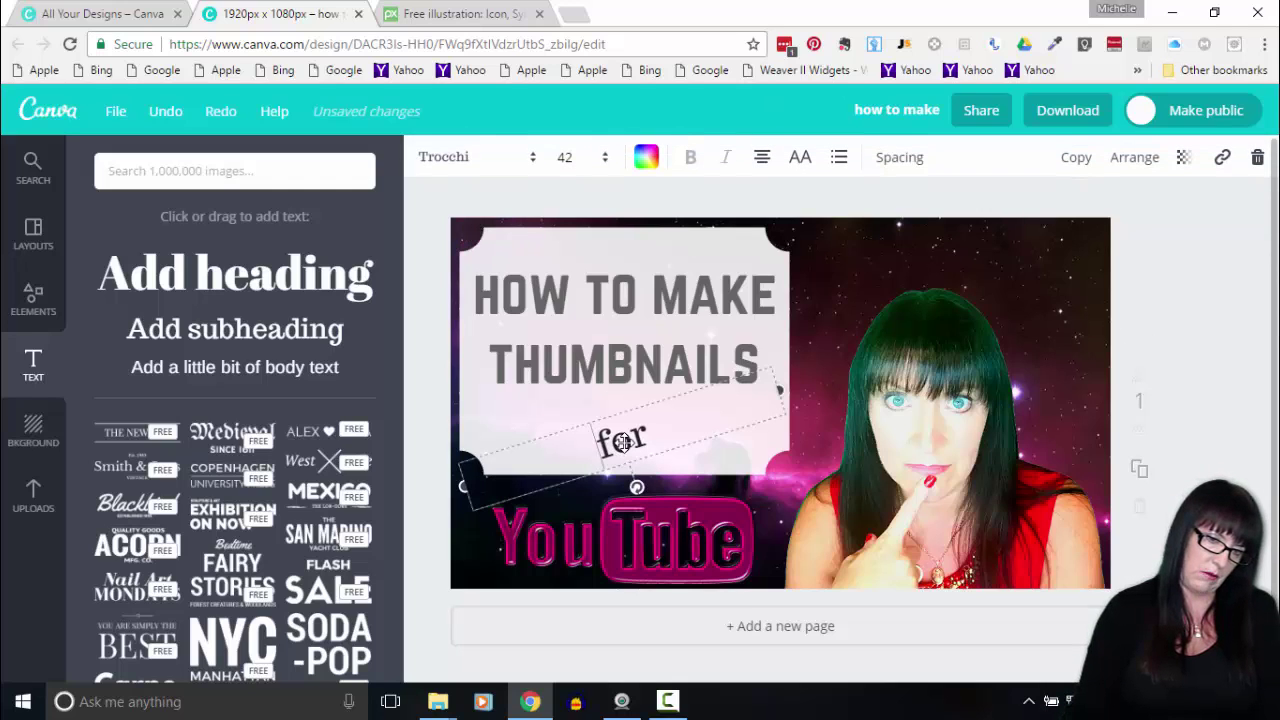
pyautogui.moveTo(631, 465); pyautogui.dragTo(634, 430)
pyautogui.doubleClick(599, 433)
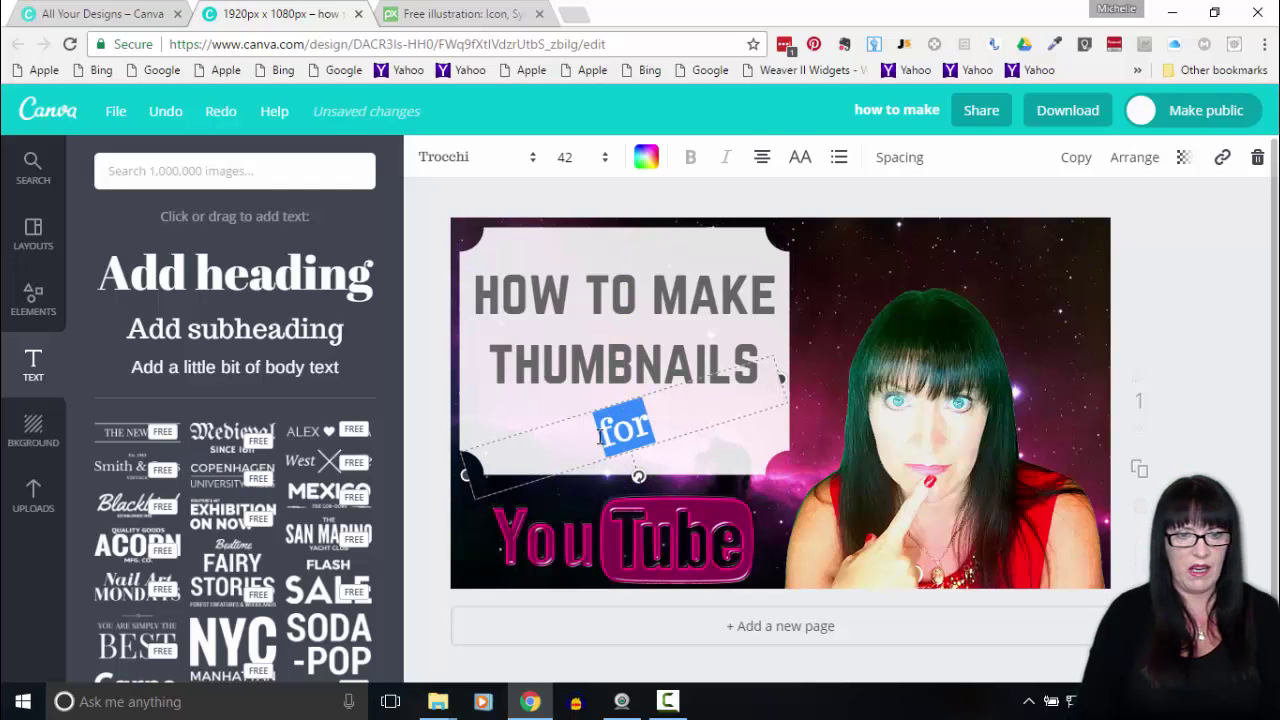
pyautogui.click(605, 157)
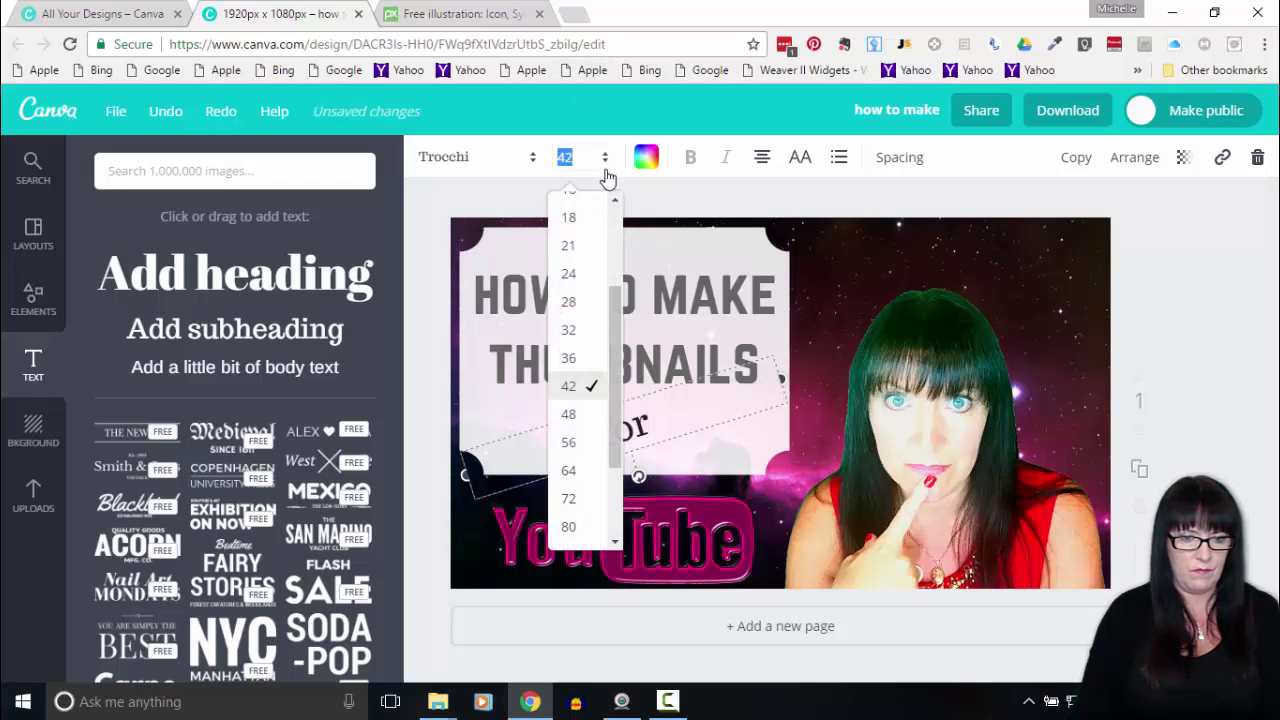
pyautogui.click(568, 442)
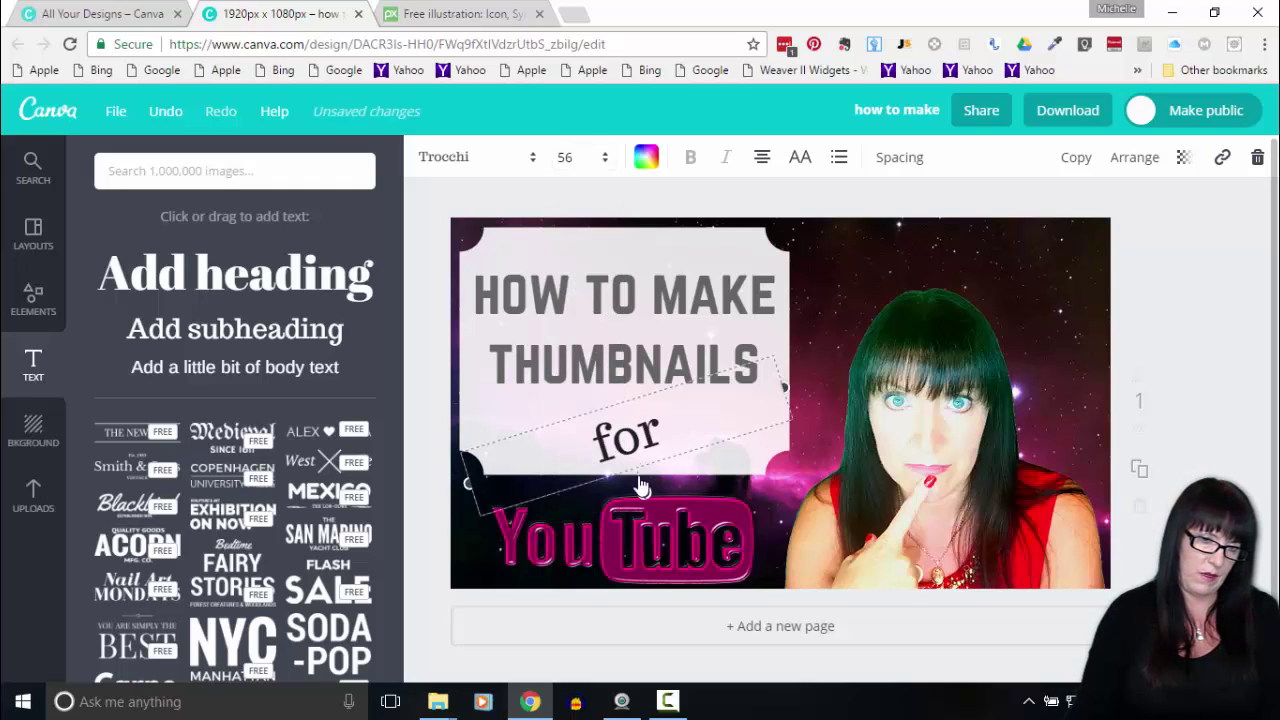
pyautogui.moveTo(641, 487); pyautogui.dragTo(626, 472)
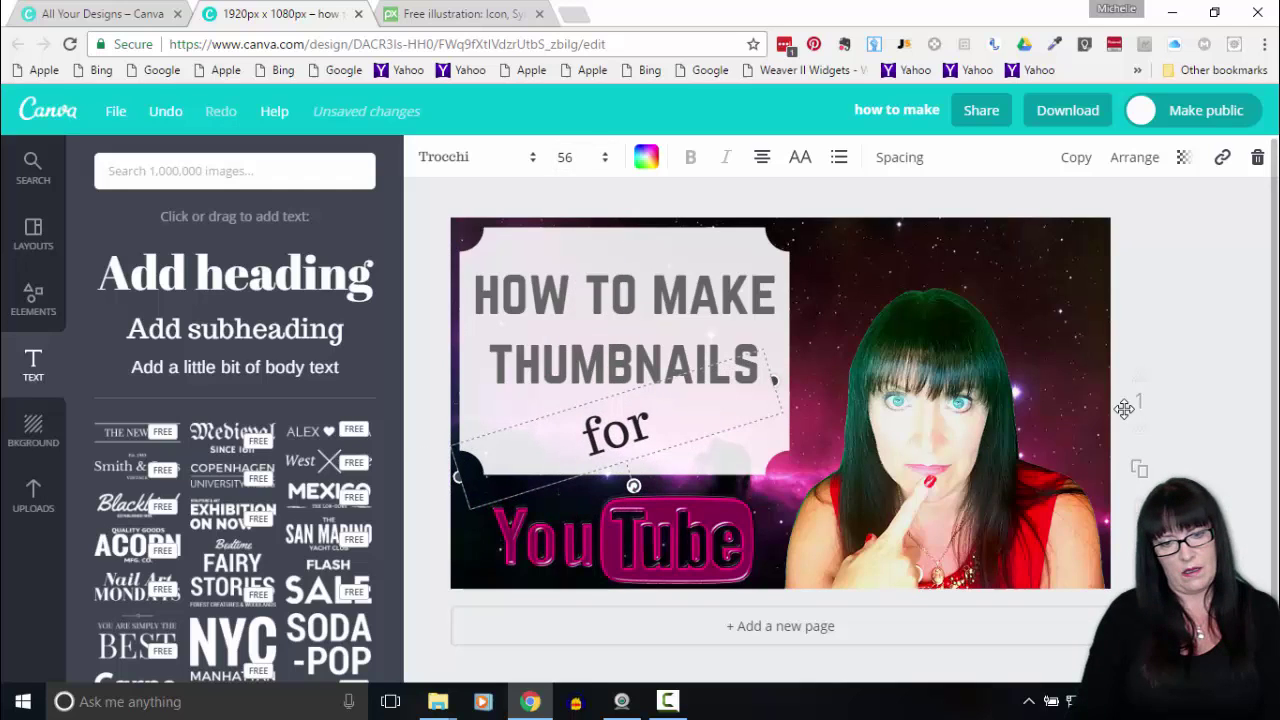
pyautogui.click(630, 586)
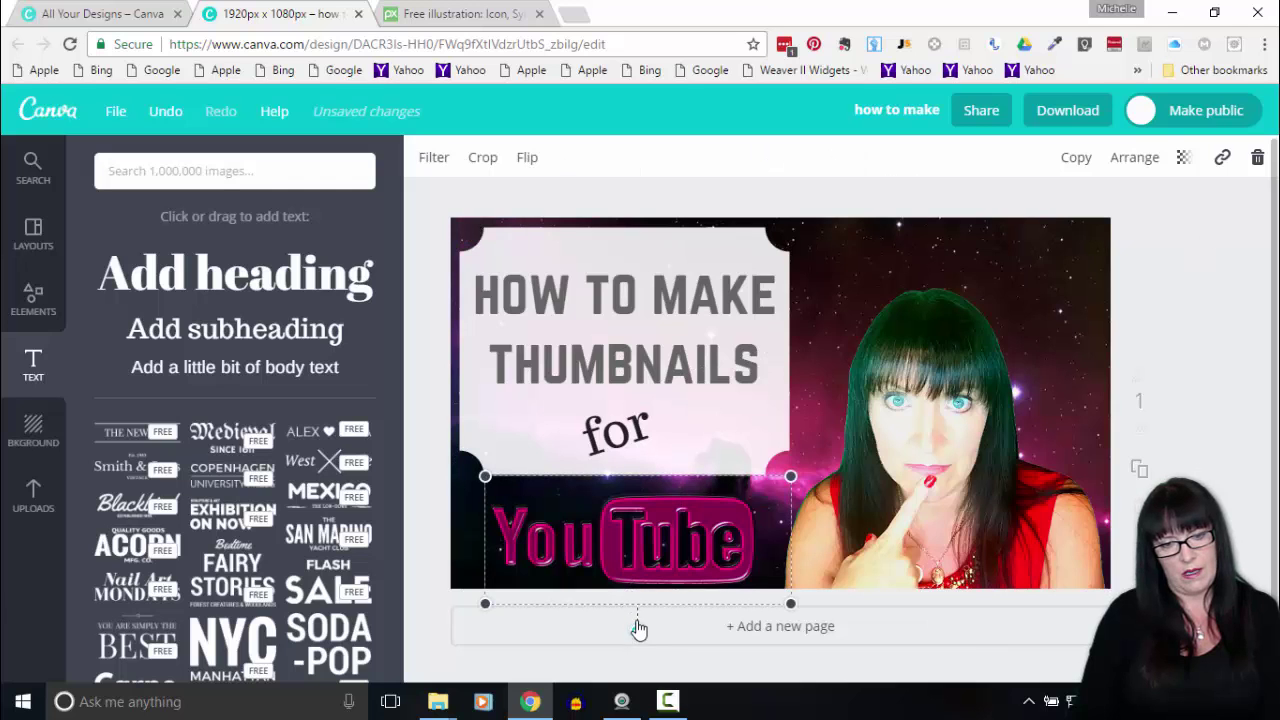
# Step: Change the design title from 'how to make' to 'YouTubeThumbnail'
pyautogui.click(636, 604)
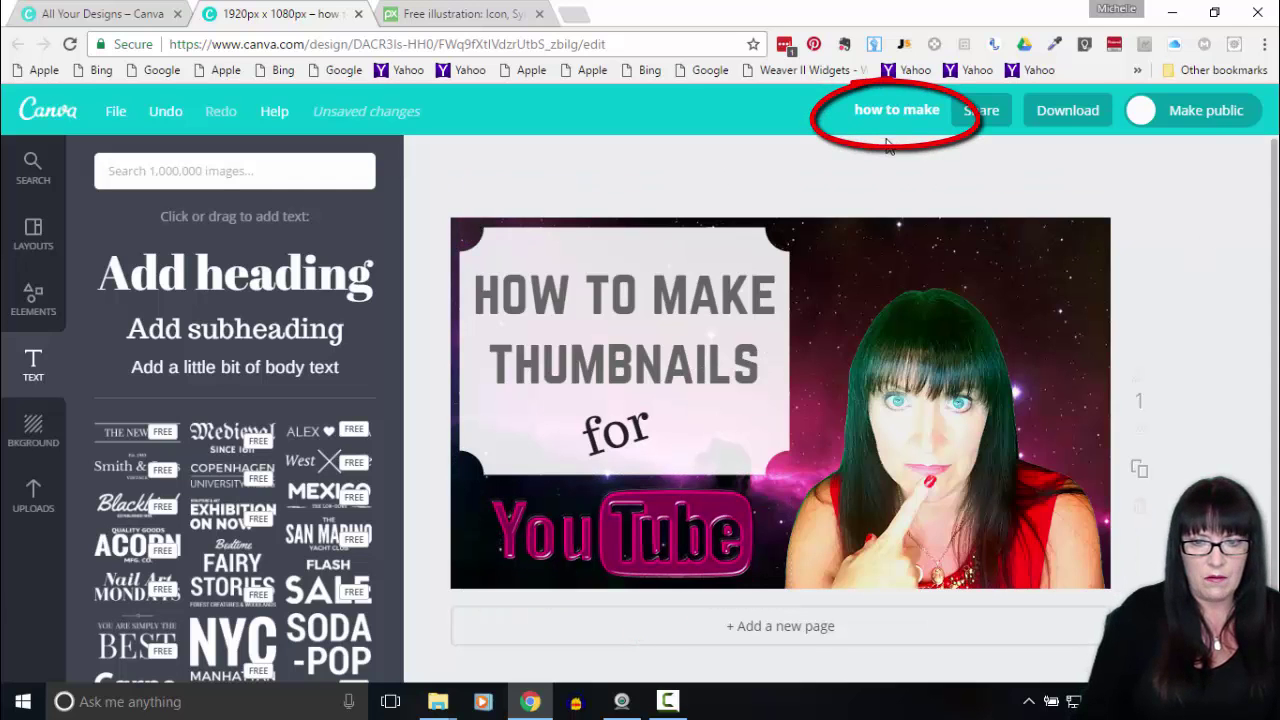
pyautogui.click(900, 108)
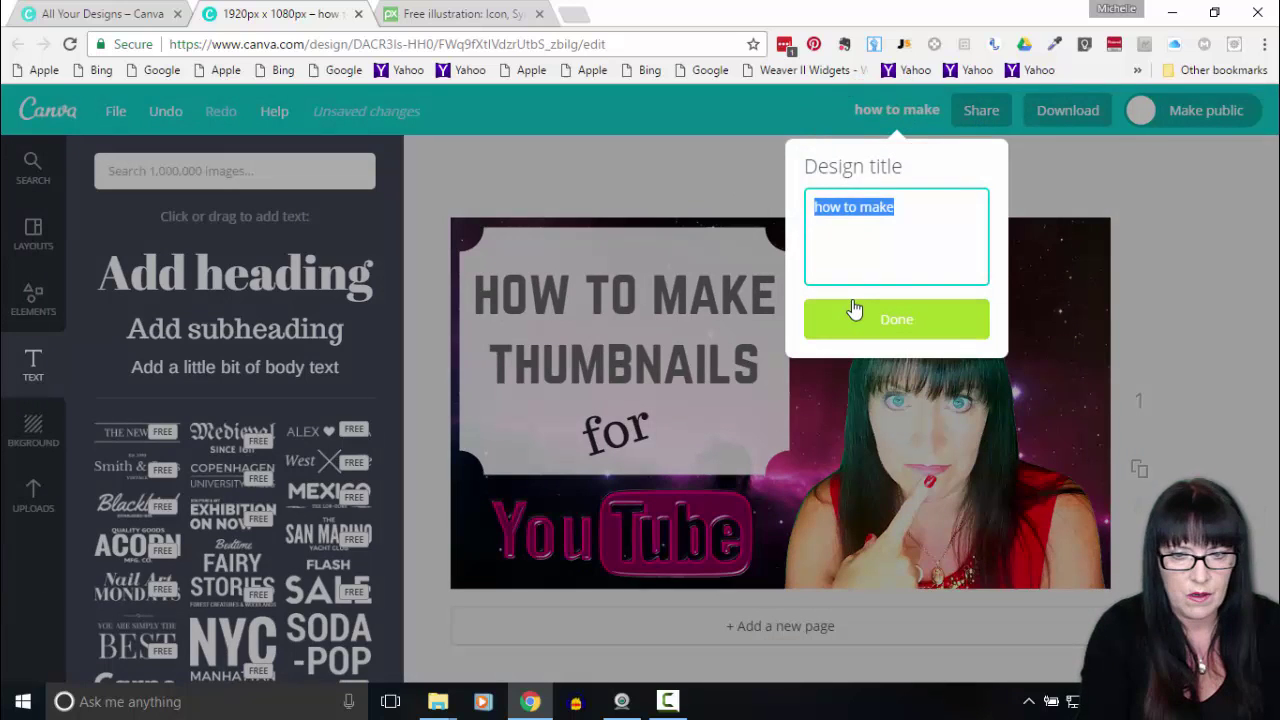
pyautogui.write('YouTubeThu')
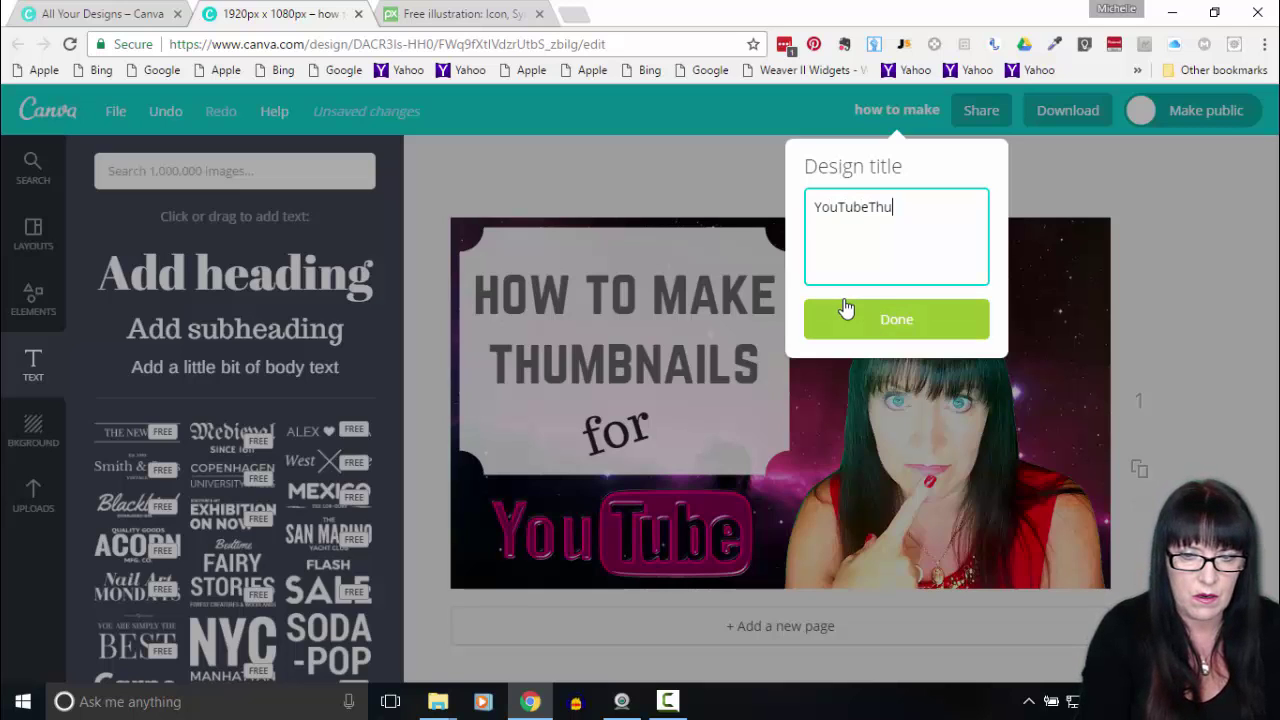
pyautogui.write('mbnail')
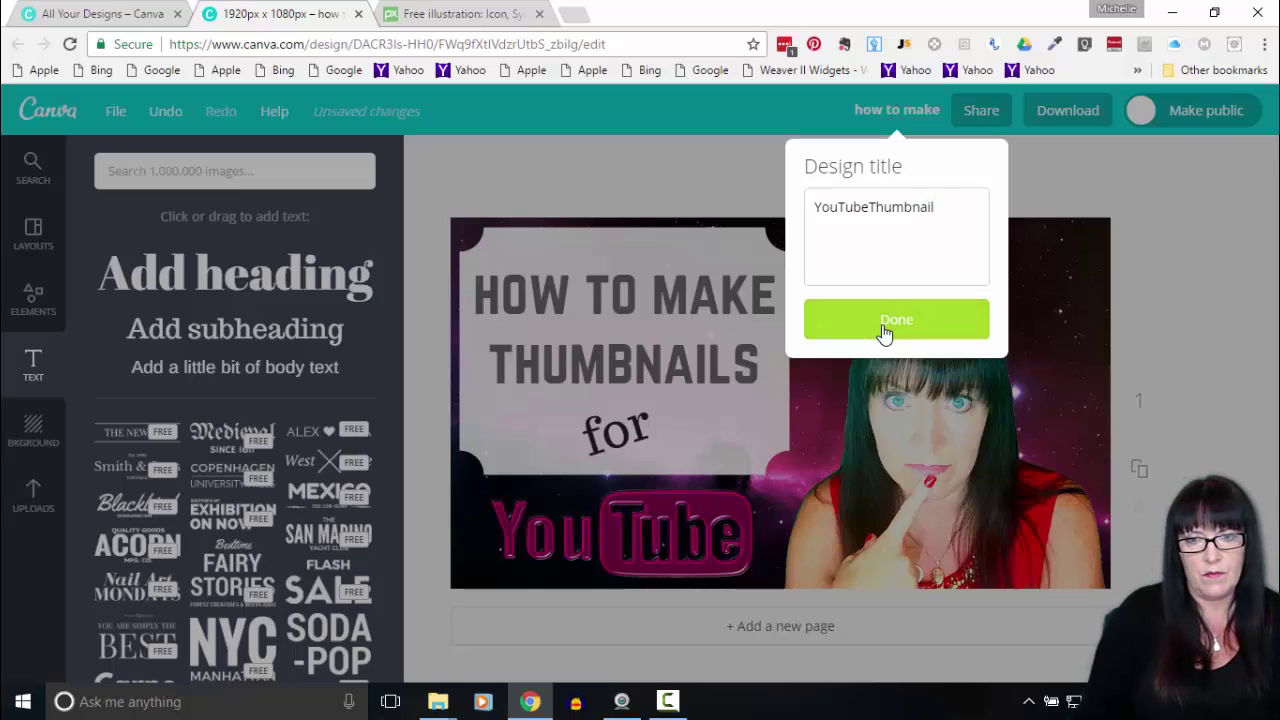
pyautogui.click(886, 330)
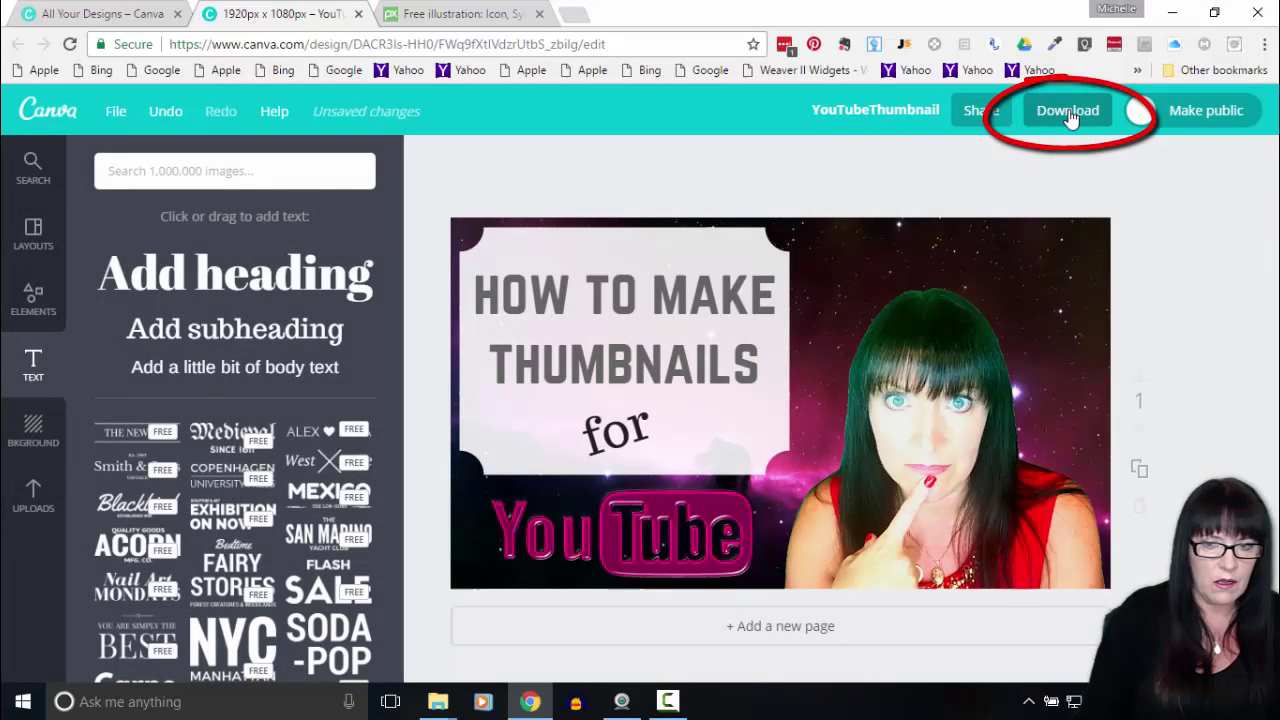
# Step: Download the YouTubeThumbnail design as a PNG image
pyautogui.click(1066, 118)
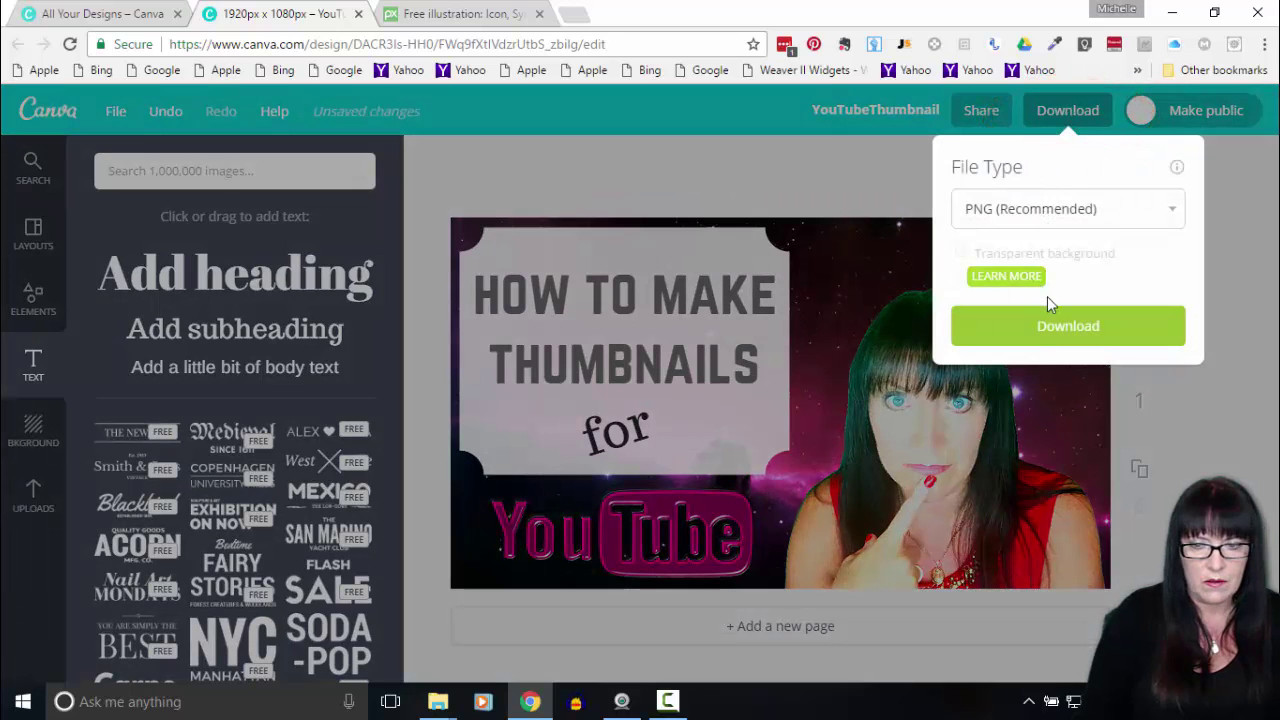
pyautogui.click(1066, 330)
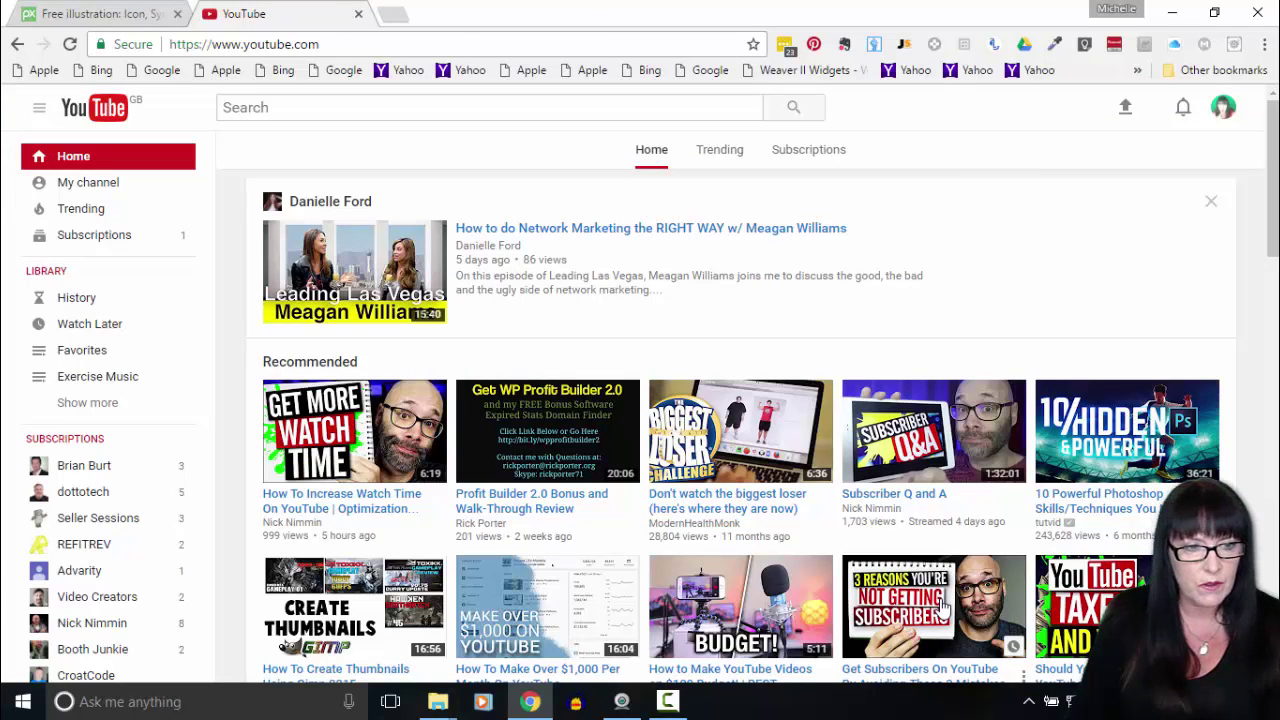
# Step: Go from the account menu to Creator Studio's Video Manager and scroll the 113 uploaded videos
pyautogui.click(1223, 108)
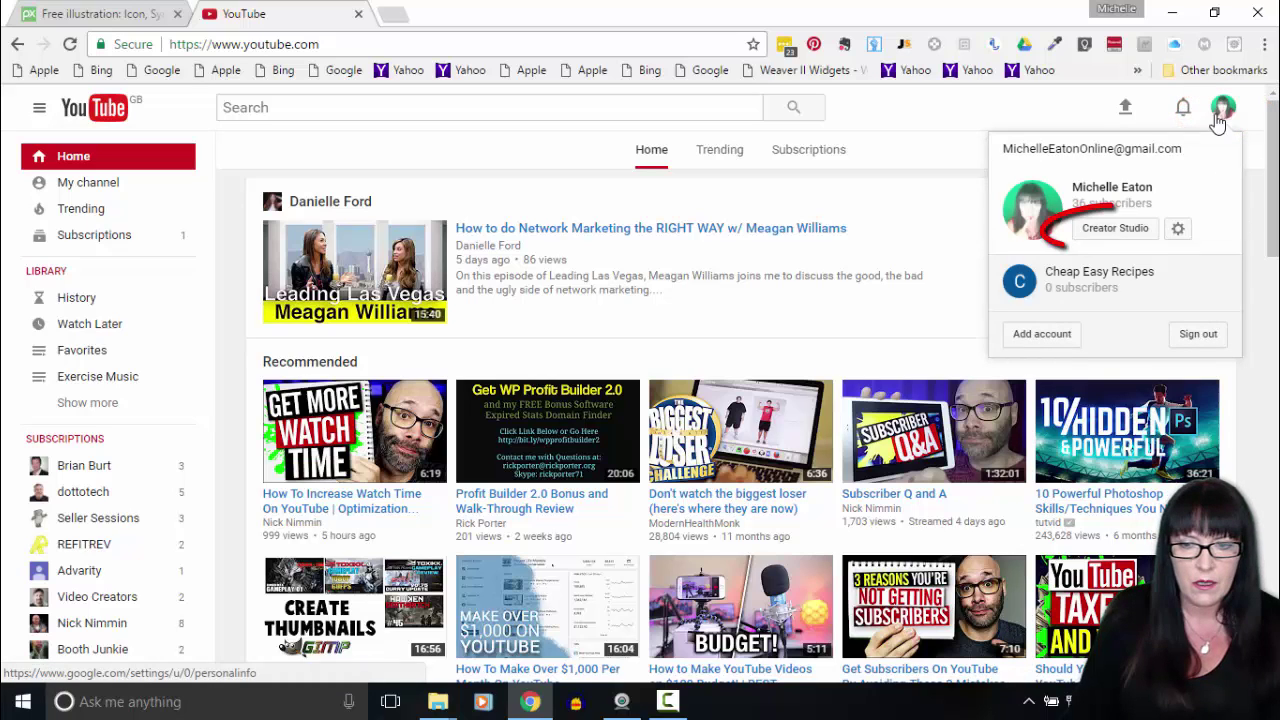
pyautogui.click(1113, 230)
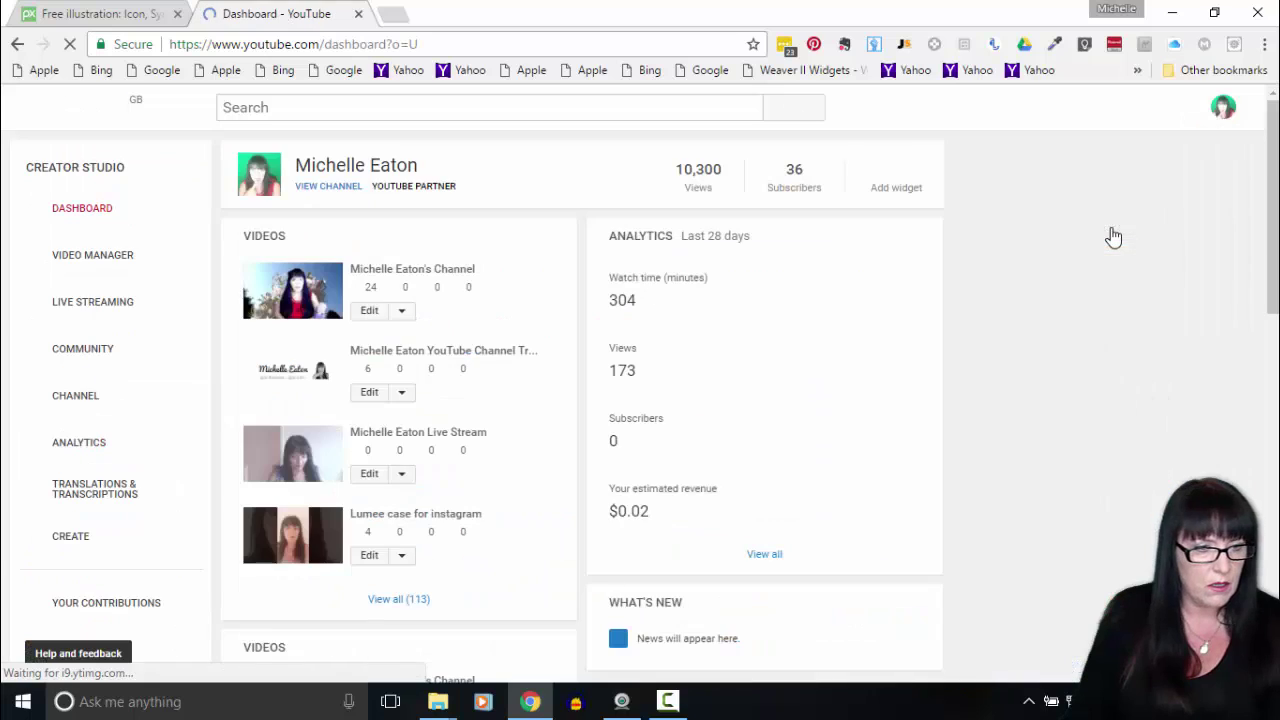
pyautogui.click(92, 260)
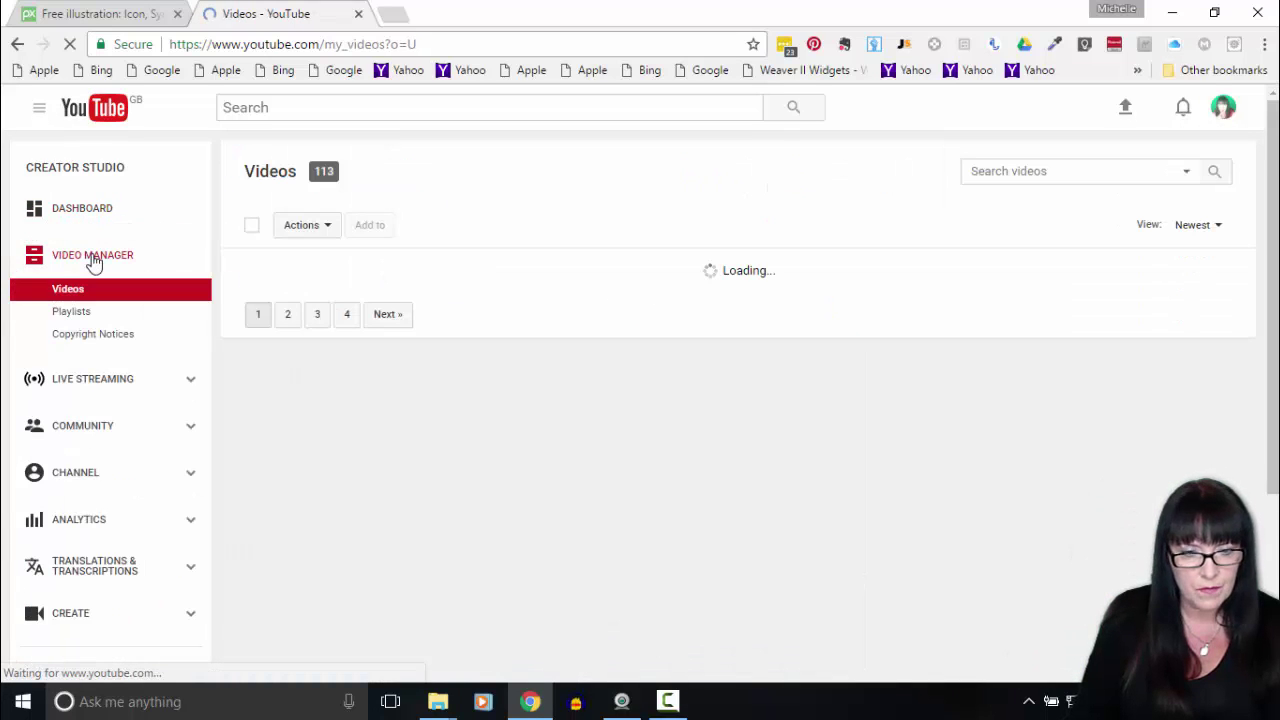
pyautogui.scroll(-3, 640, 466)
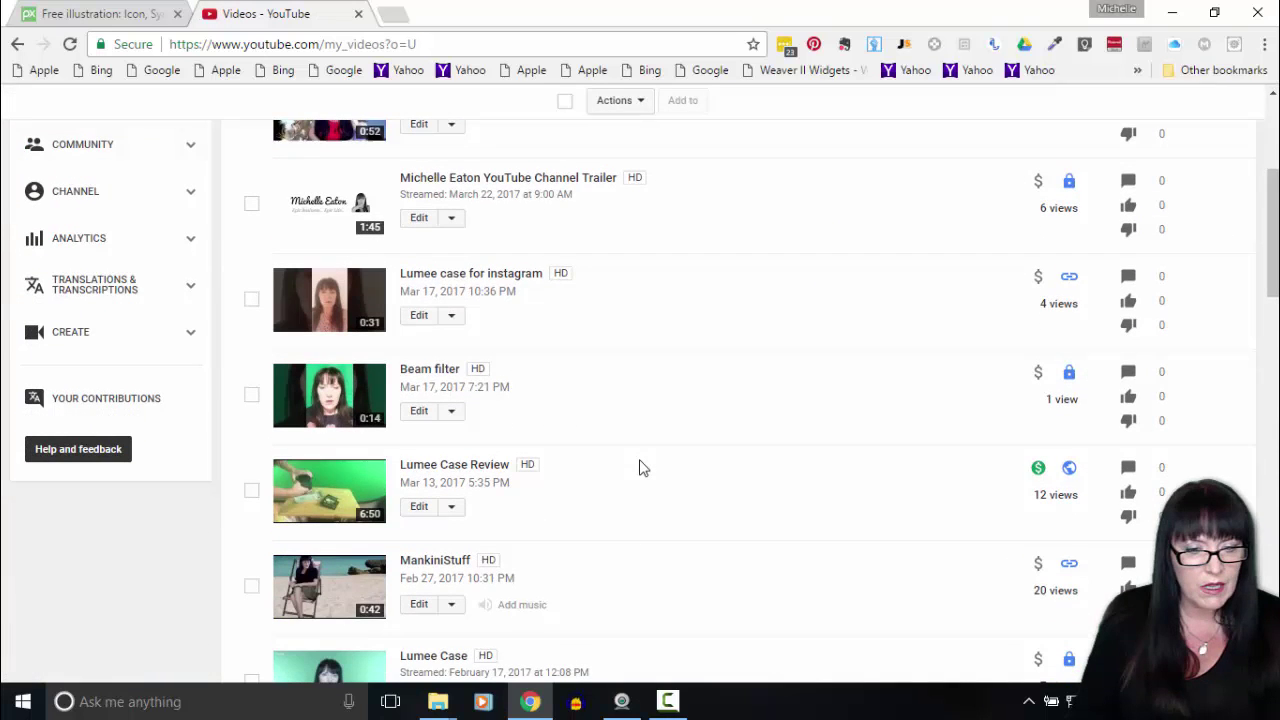
pyautogui.scroll(-1, 643, 471)
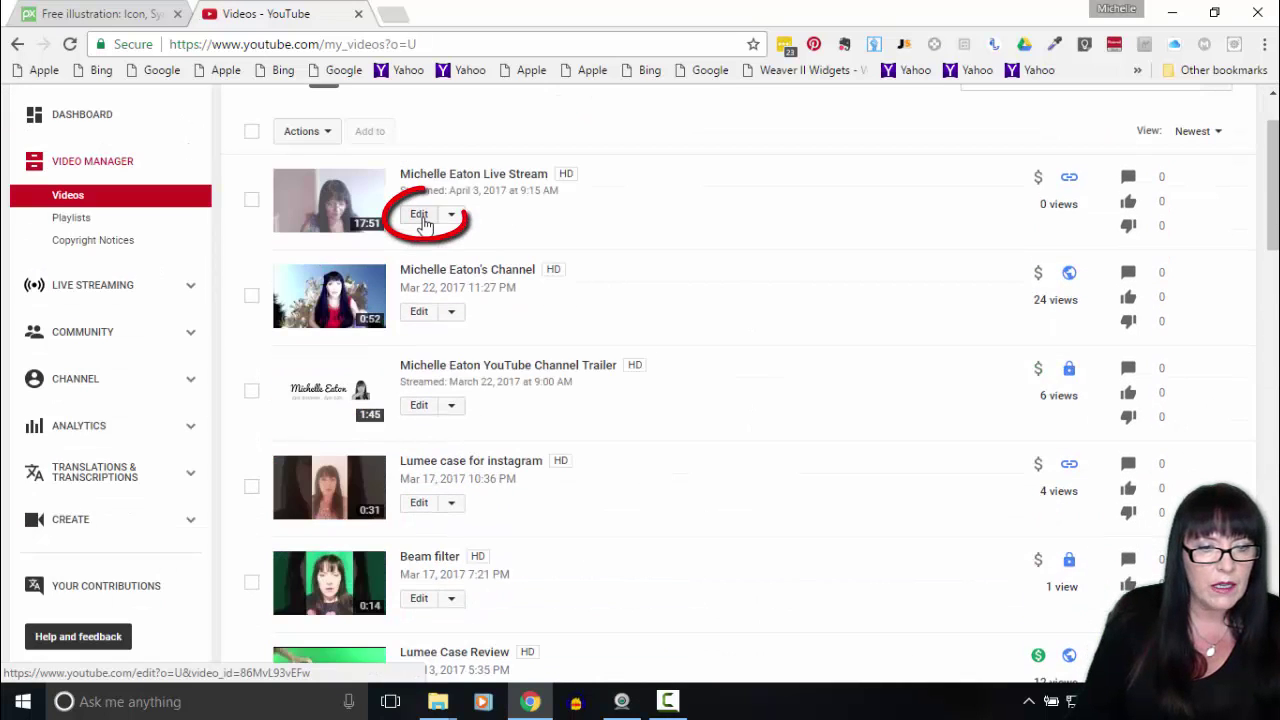
# Step: Open the newest live stream video's edit page and upload YouTubeThumbnail.png as its custom thumbnail
pyautogui.click(424, 221)
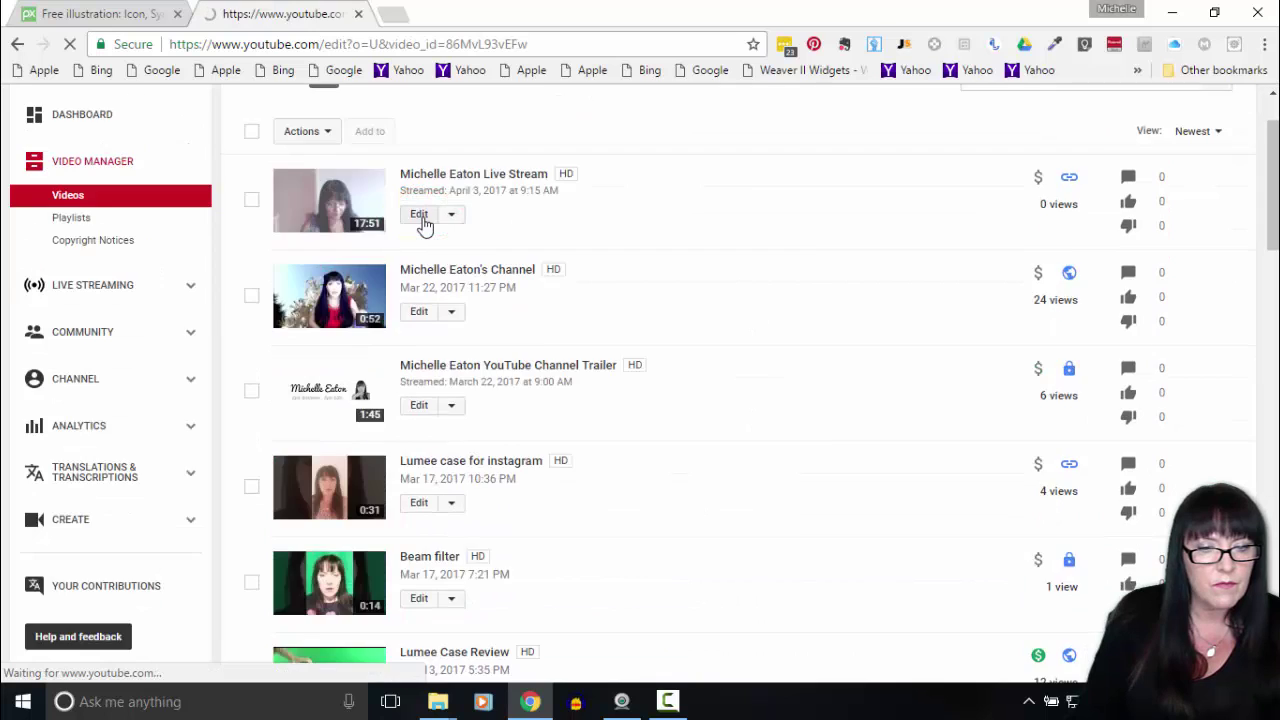
pyautogui.scroll(-1, 845, 568)
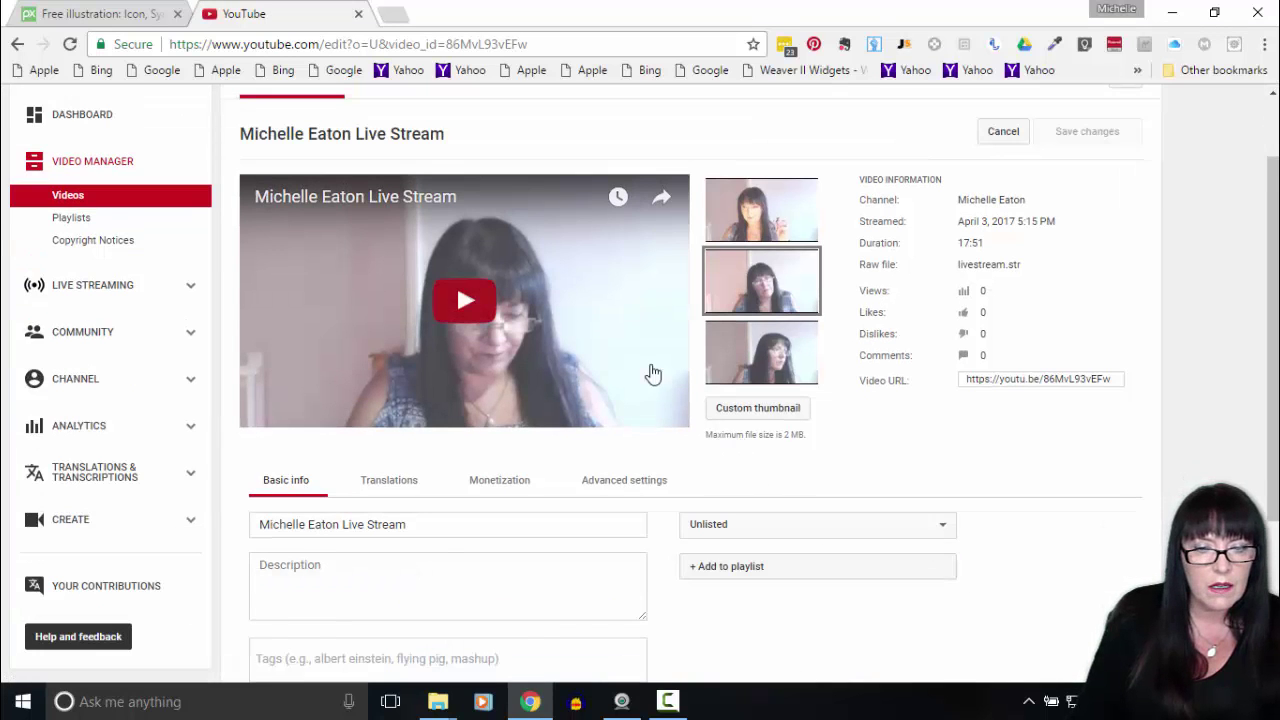
pyautogui.moveTo(762, 365)
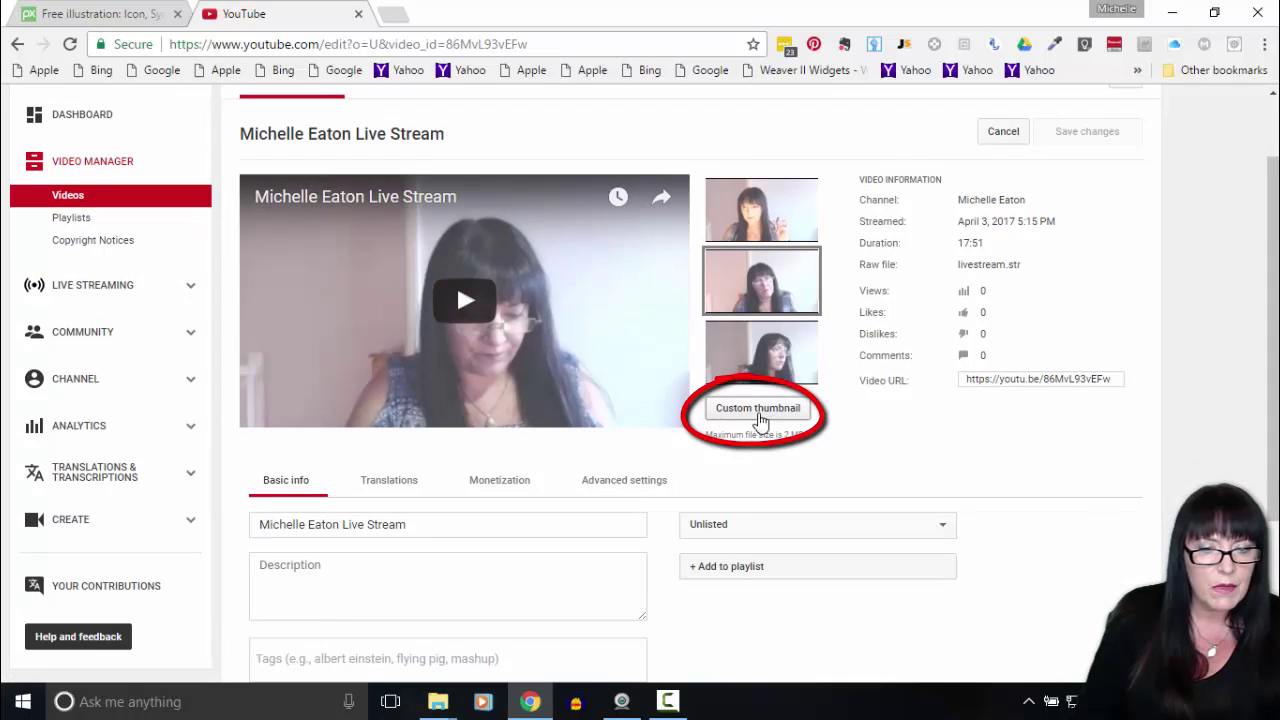
pyautogui.click(750, 410)
pyautogui.click(331, 235)
pyautogui.click(475, 418)
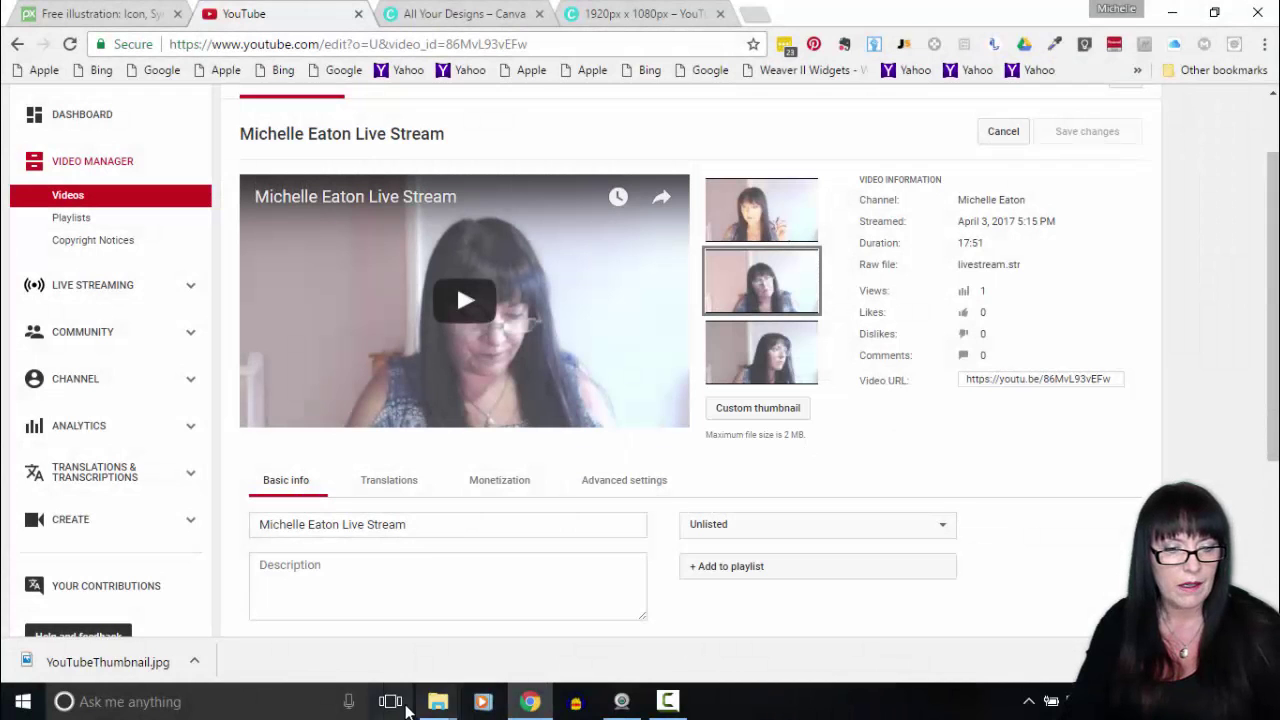
# Step: Check in the Downloads folder that YouTubeThumbnail.png is 2.39 MB, too large for YouTube
pyautogui.click(607, 637)
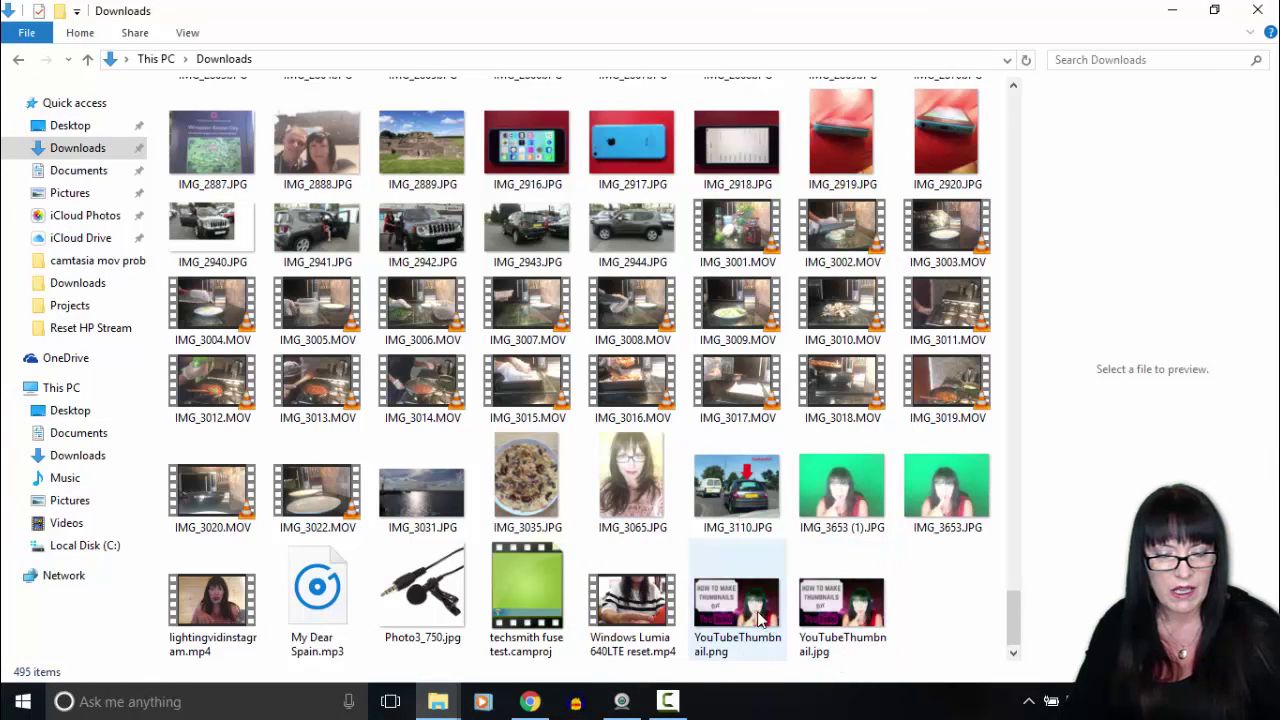
pyautogui.click(738, 612)
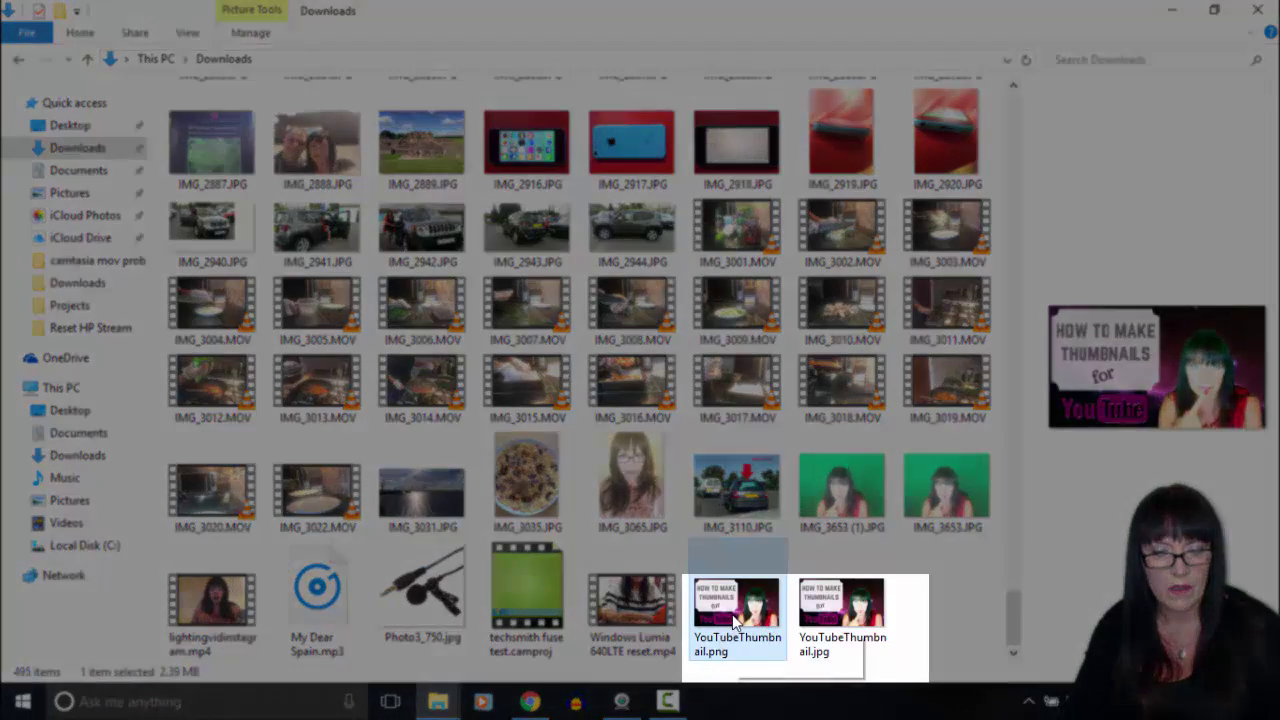
pyautogui.moveTo(733, 620)
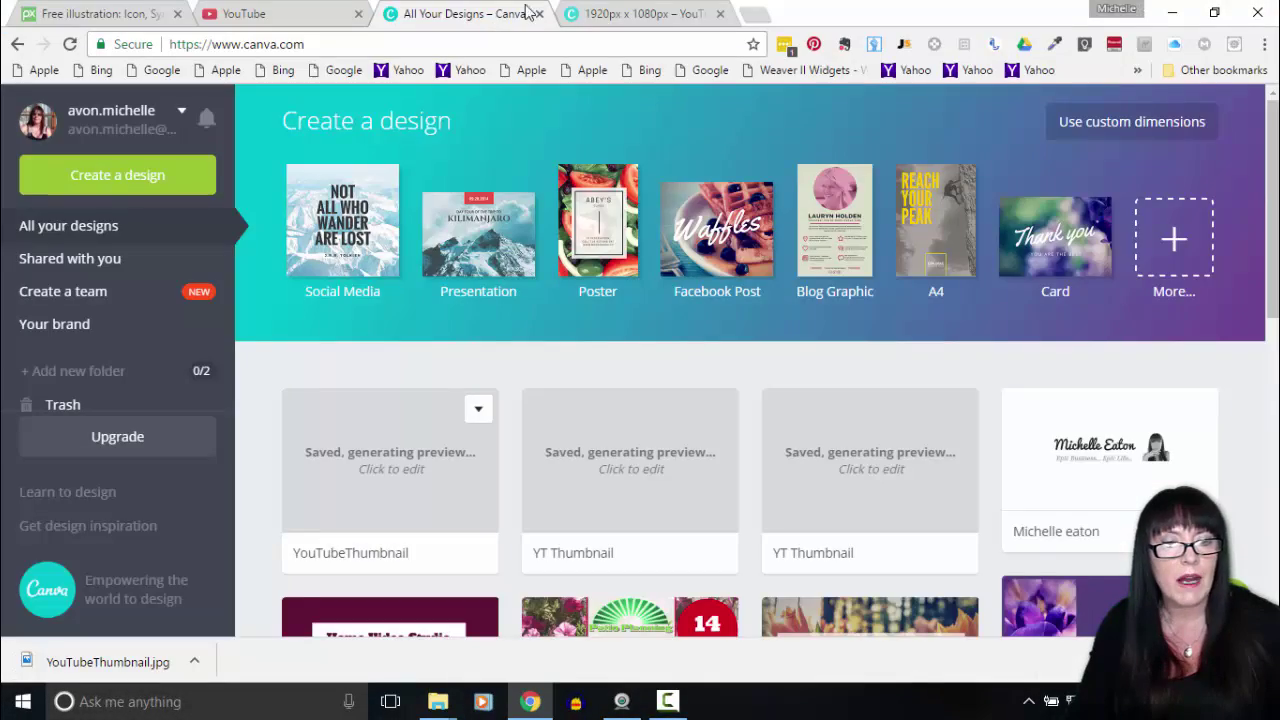
# Step: Re-download the Canva thumbnail design as a JPG, giving a 1.06 MB YouTubeThumbnail.jpg
pyautogui.click(615, 14)
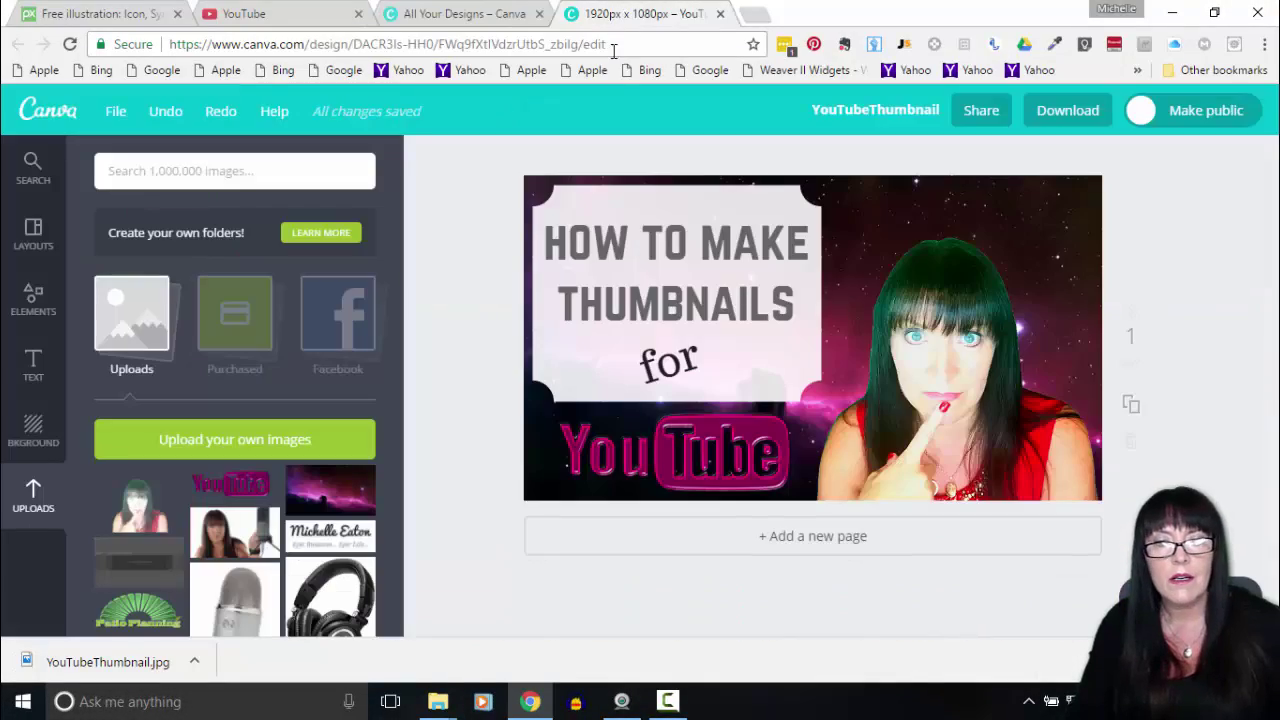
pyautogui.click(1051, 113)
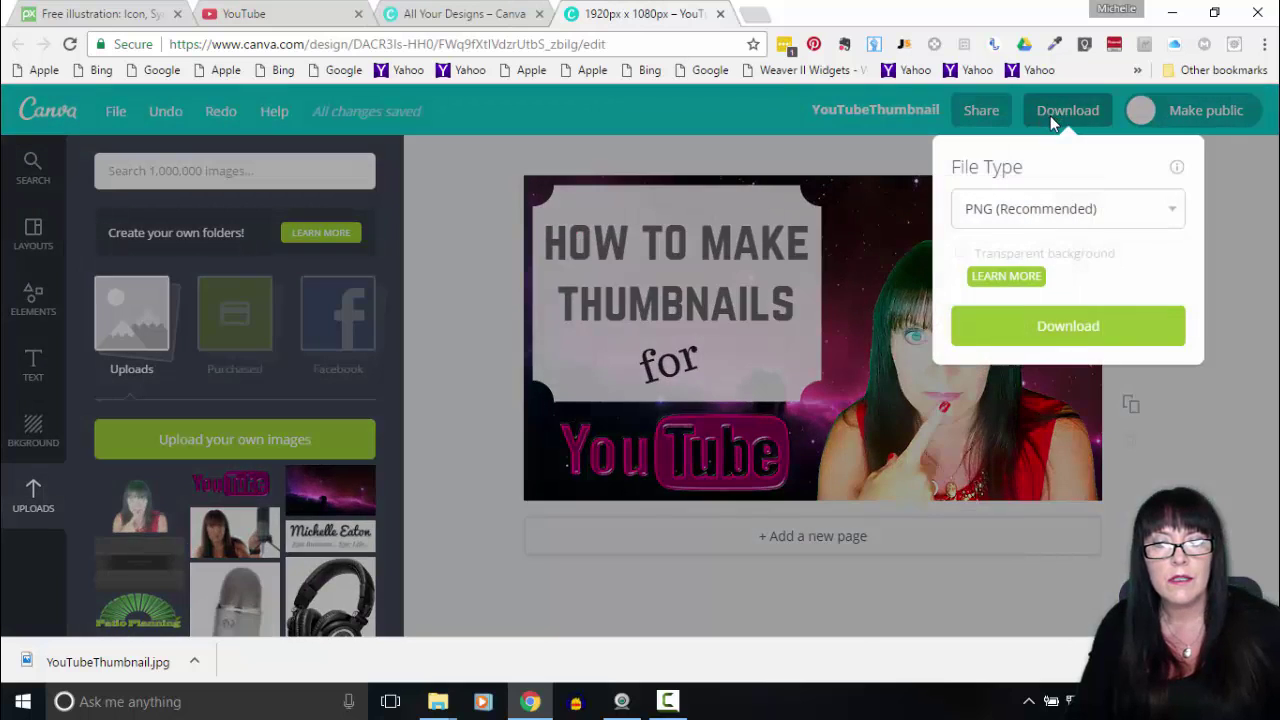
pyautogui.click(1180, 213)
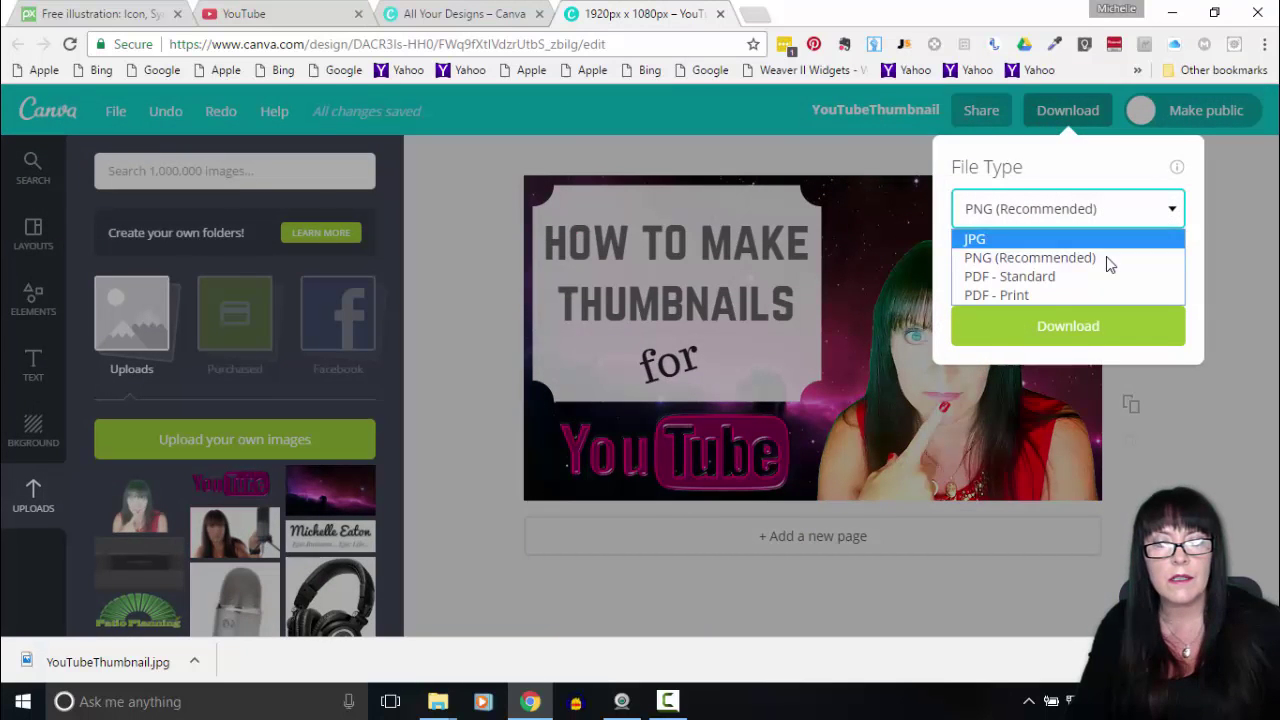
pyautogui.click(1043, 241)
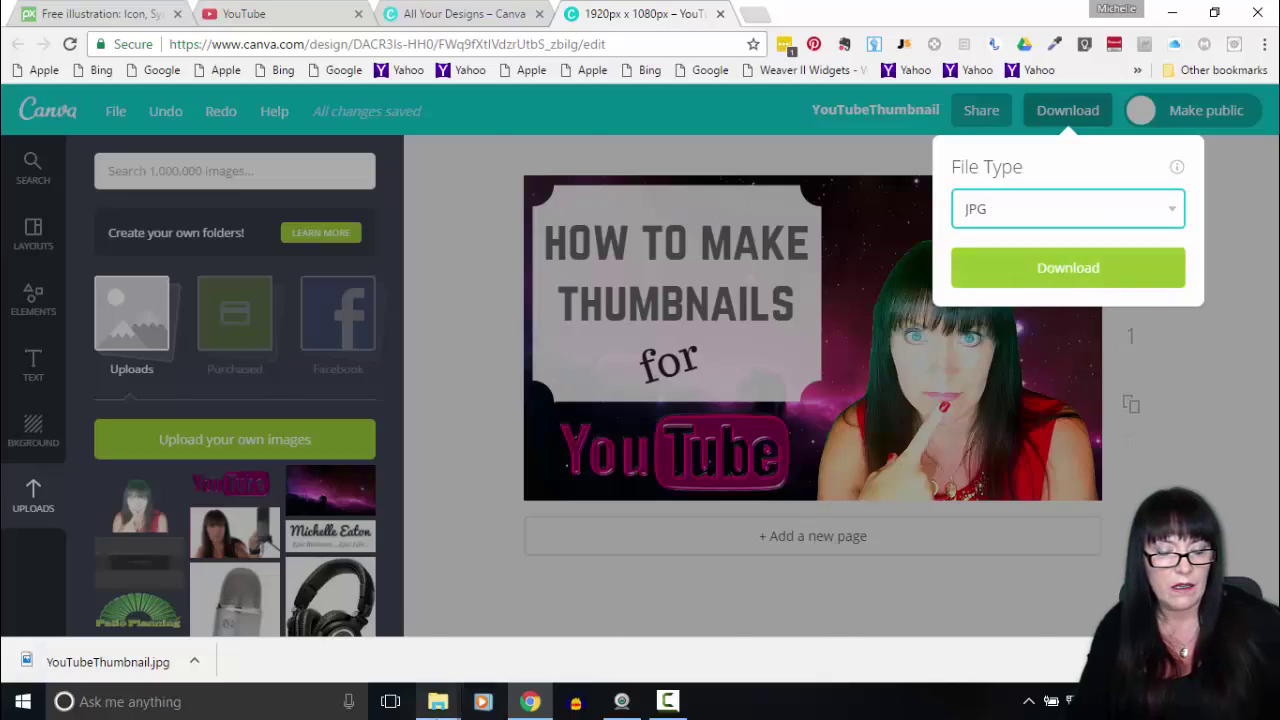
pyautogui.click(438, 701)
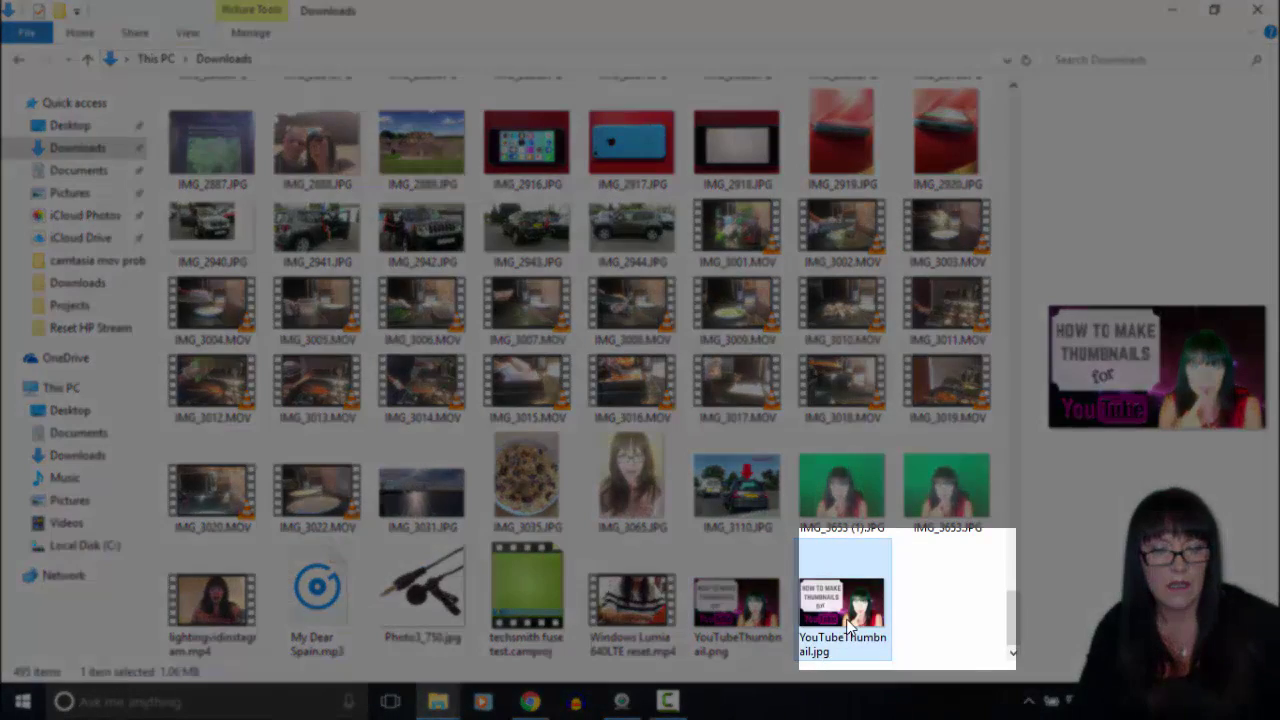
pyautogui.moveTo(870, 615)
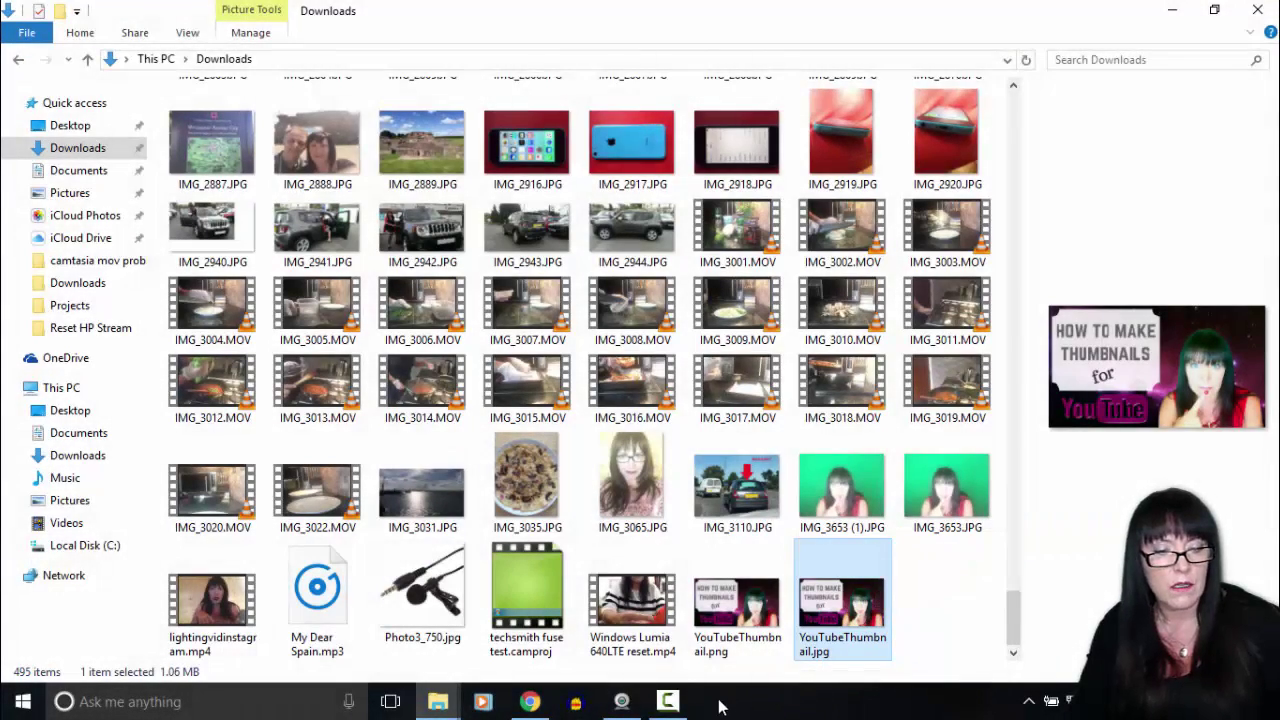
# Step: Upload YouTubeThumbnail.jpg as the live stream video's custom thumbnail and save the changes
pyautogui.click(530, 701)
pyautogui.click(760, 433)
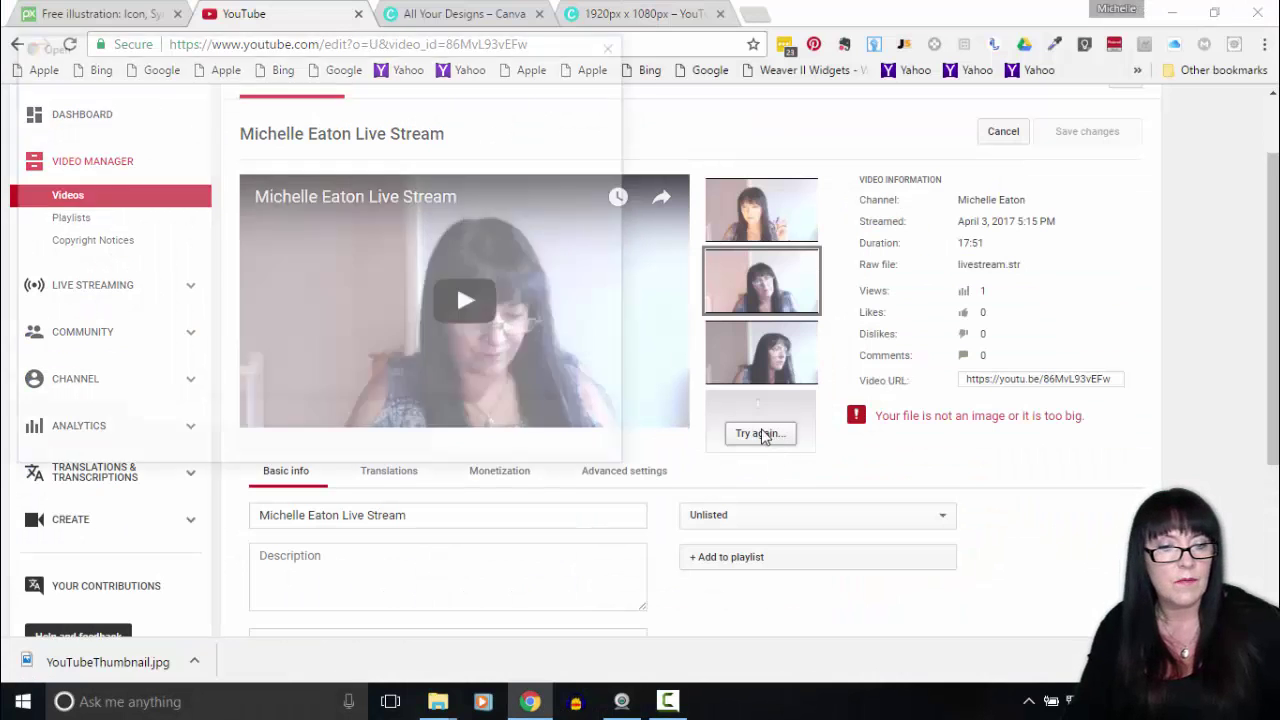
pyautogui.moveTo(627, 152); pyautogui.dragTo(636, 396)
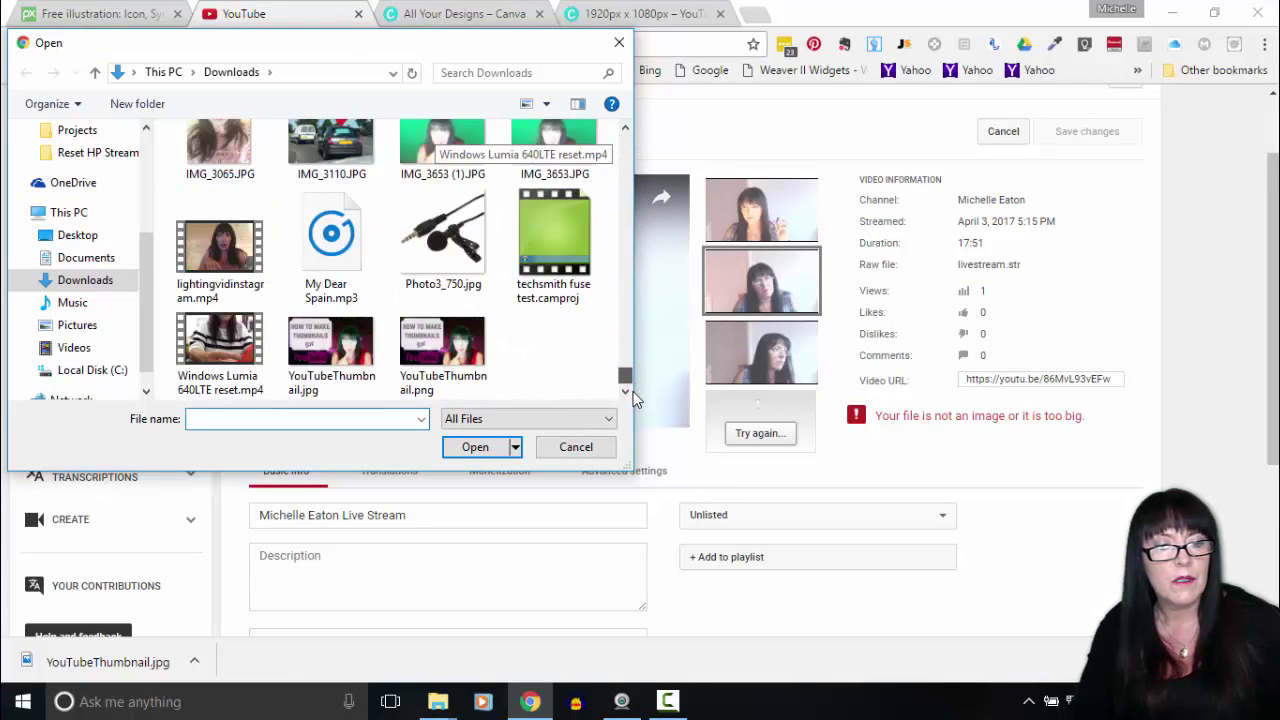
pyautogui.click(345, 368)
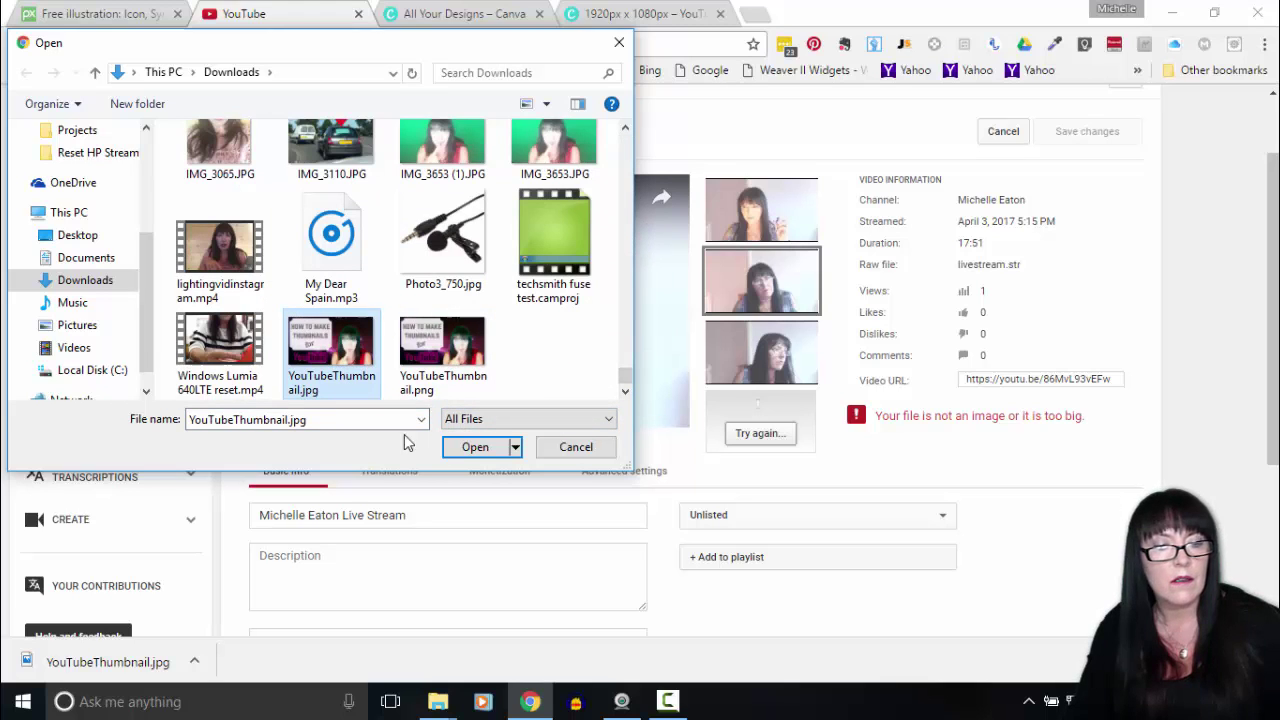
pyautogui.click(477, 448)
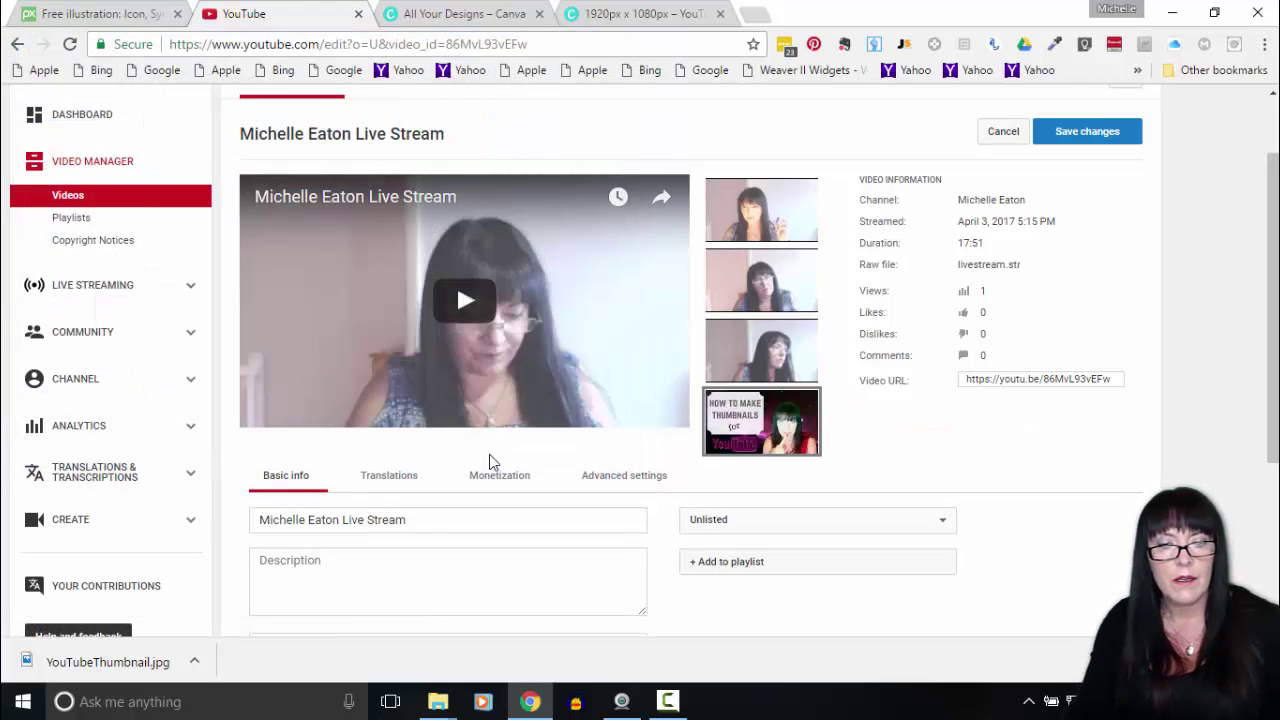
pyautogui.click(1087, 131)
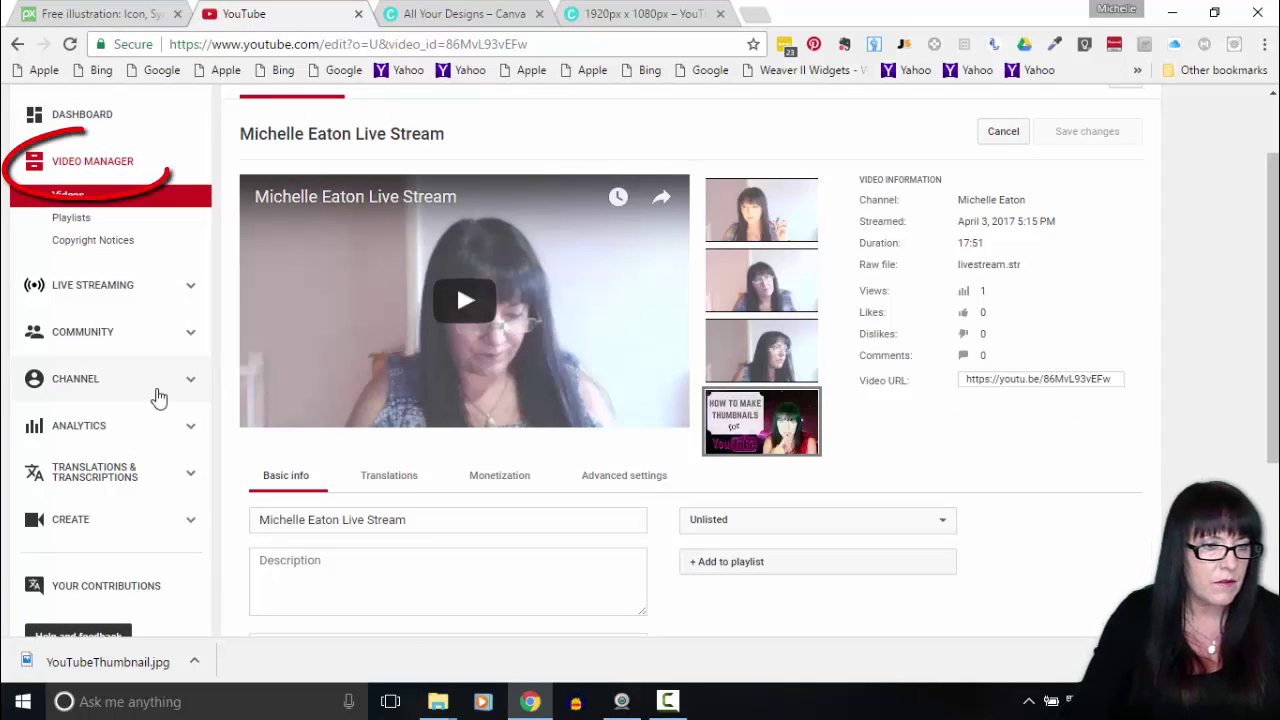
# Step: Return to the Videos list, where the live stream now shows the HOW TO MAKE THUMBNAILS image
pyautogui.click(87, 165)
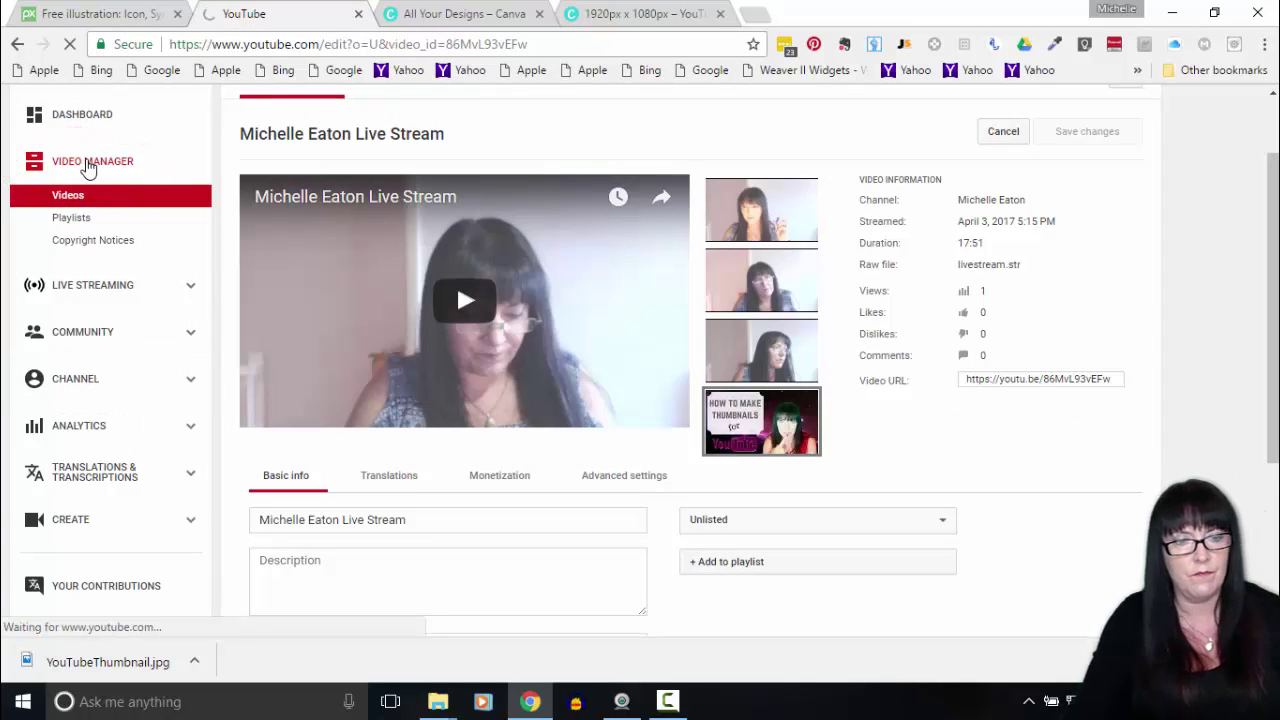
pyautogui.scroll(-1, 657, 540)
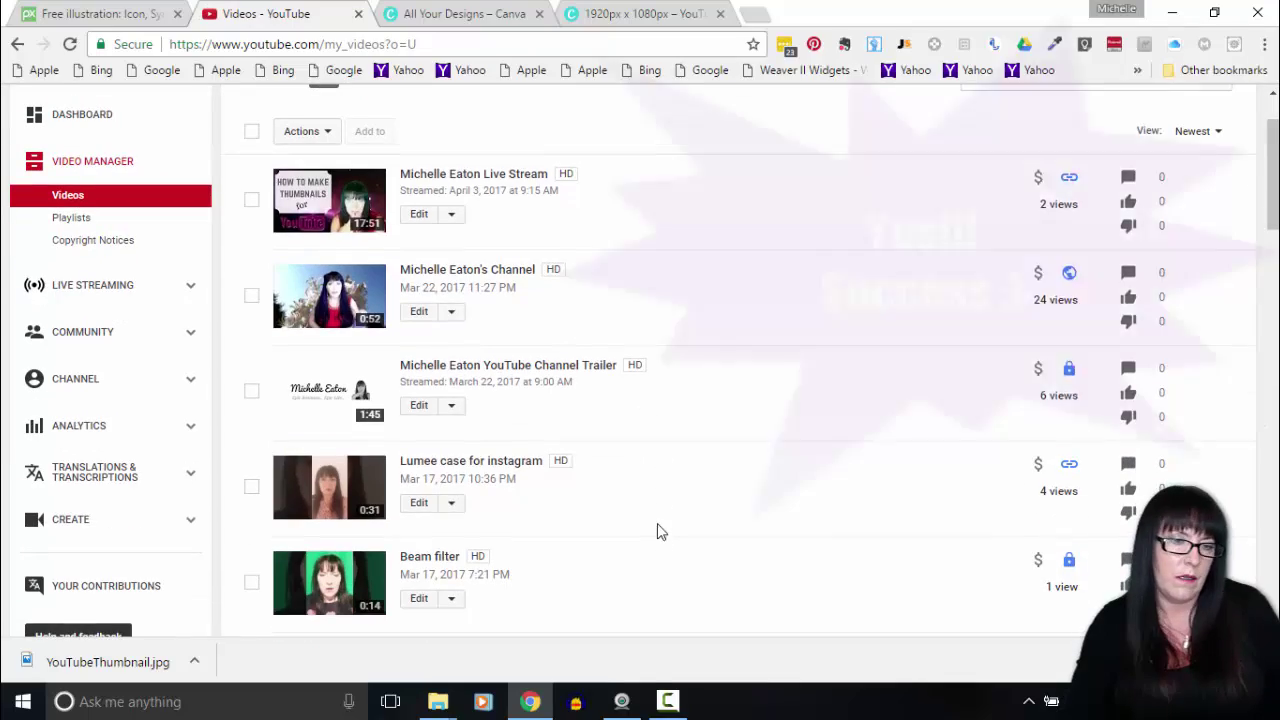